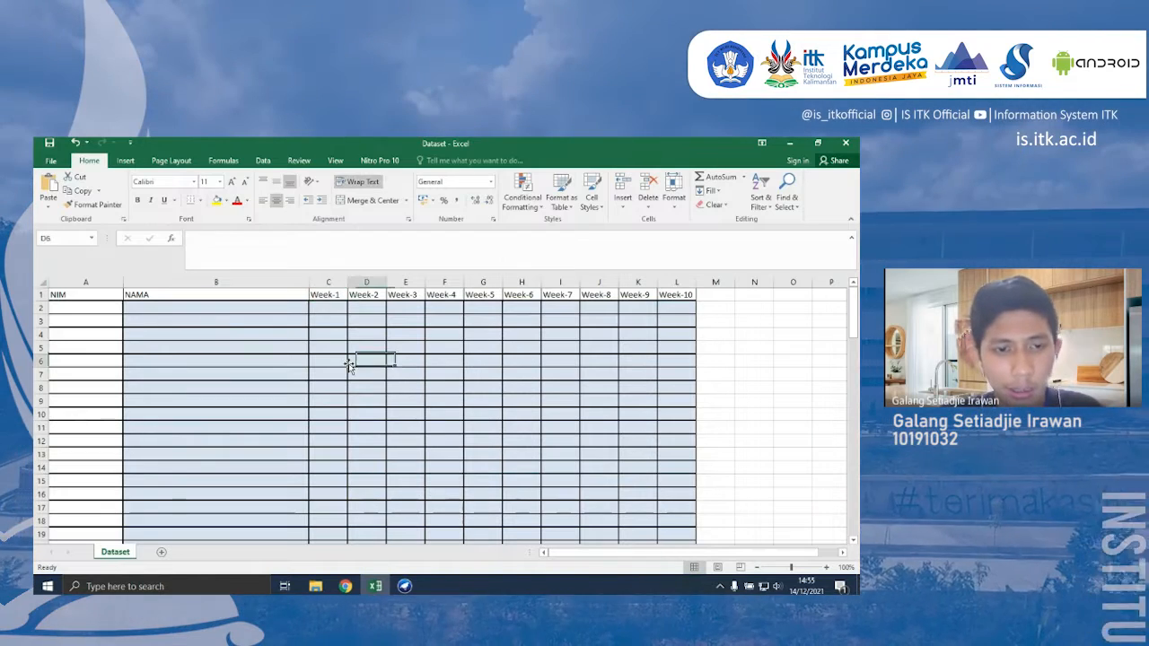
scroll(349, 365, down, 5)
scroll(349, 366, up, 1)
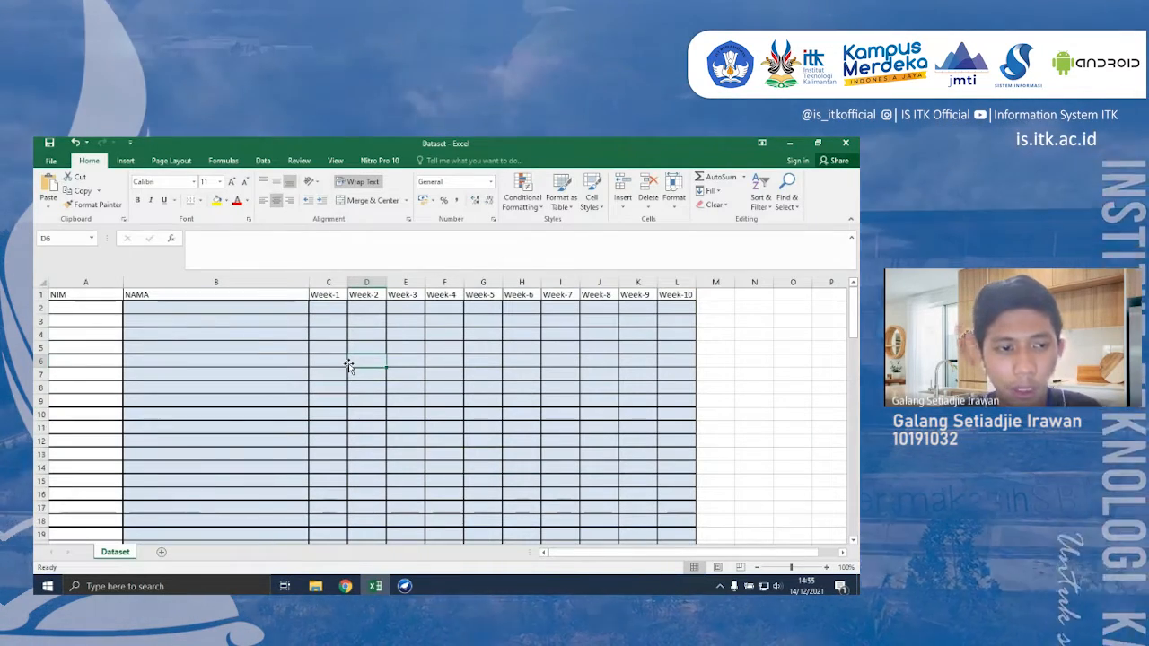
click(215, 320)
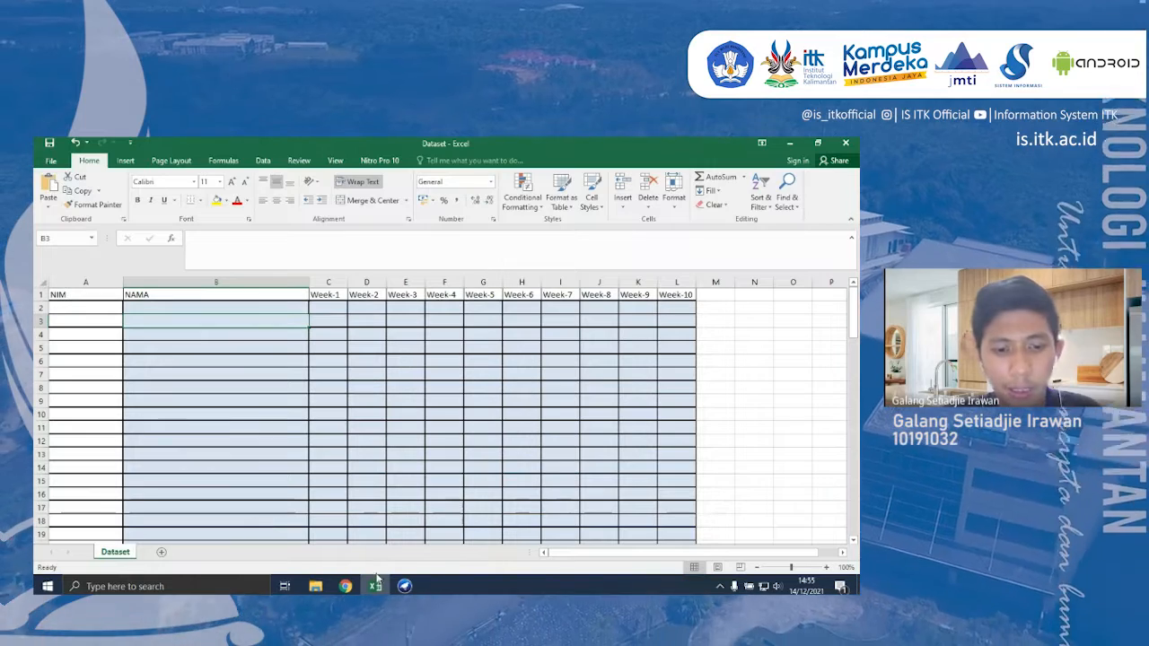
- Switch to the Google Sheets attendance workbook and copy the student NIM and name range B17:C56 from the Presensi sheet
mouse_move(350, 585)
click(291, 541)
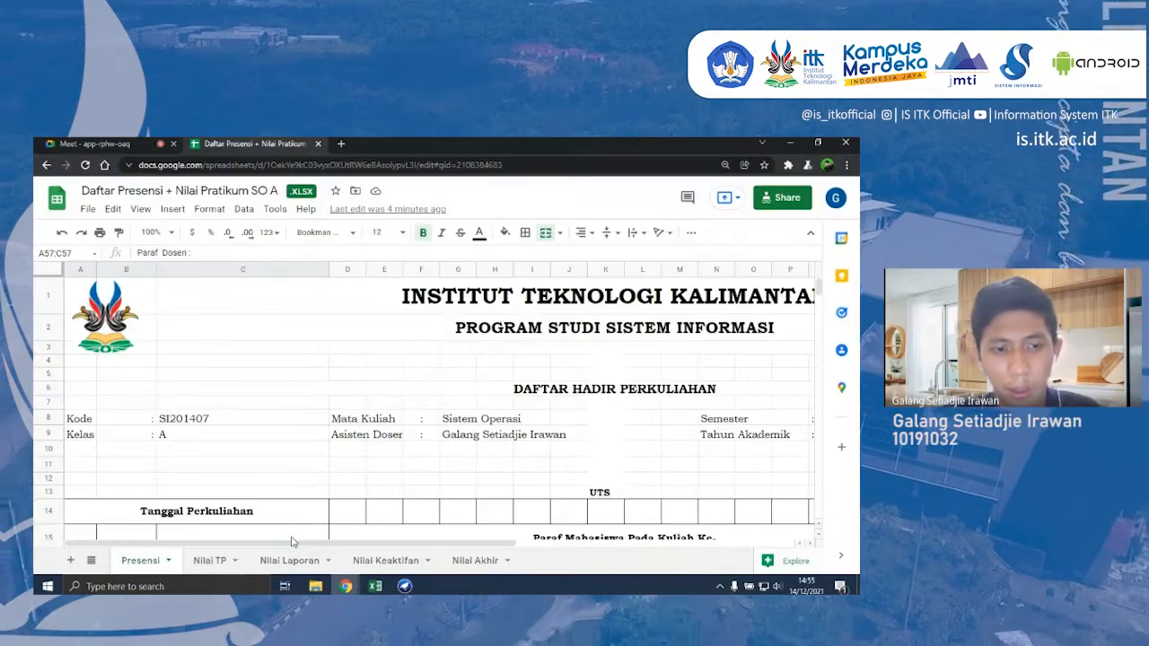
click(241, 378)
scroll(241, 381, down, 2)
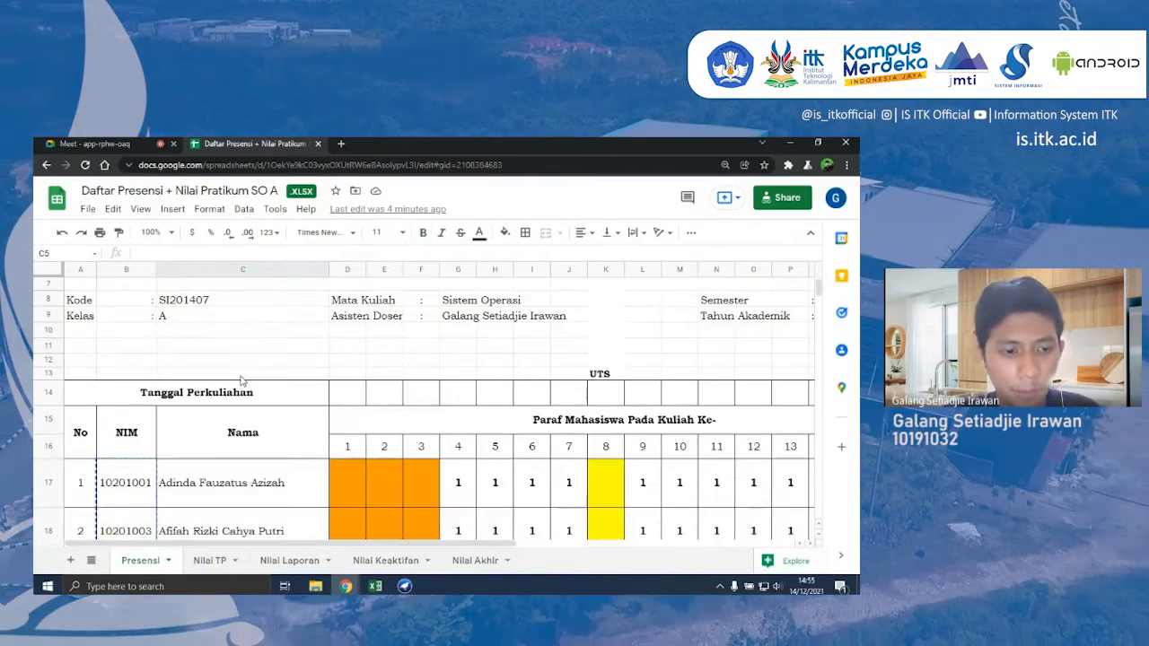
click(208, 454)
click(140, 475)
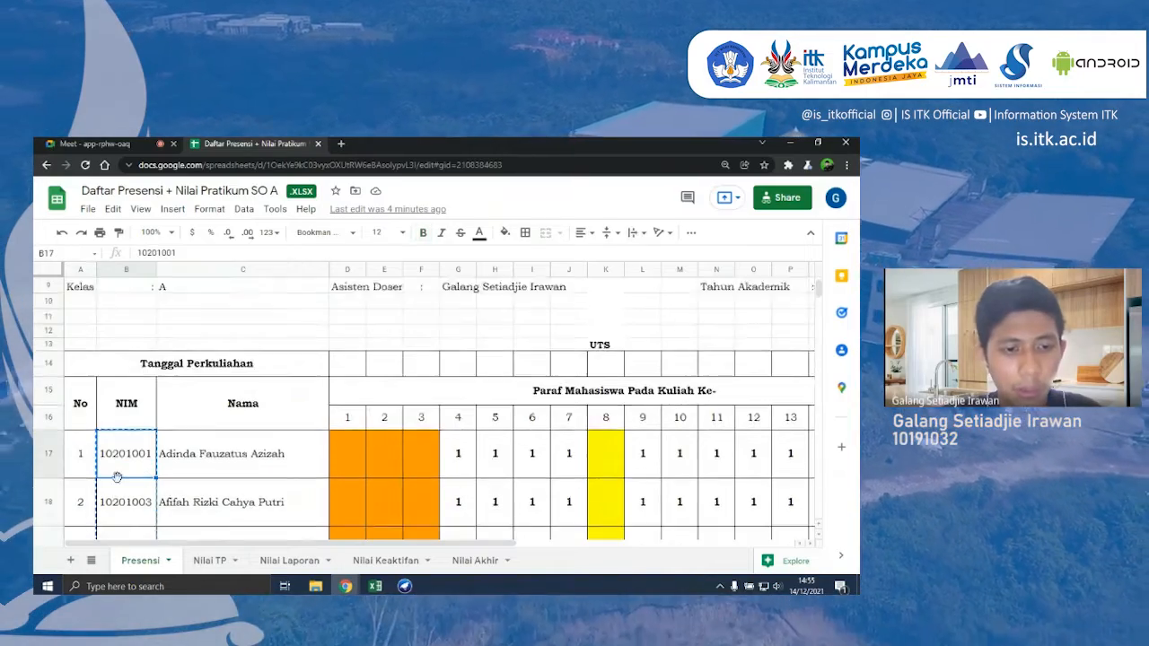
scroll(115, 467, down, 2)
drag(116, 437, 259, 308)
key(ctrl+c)
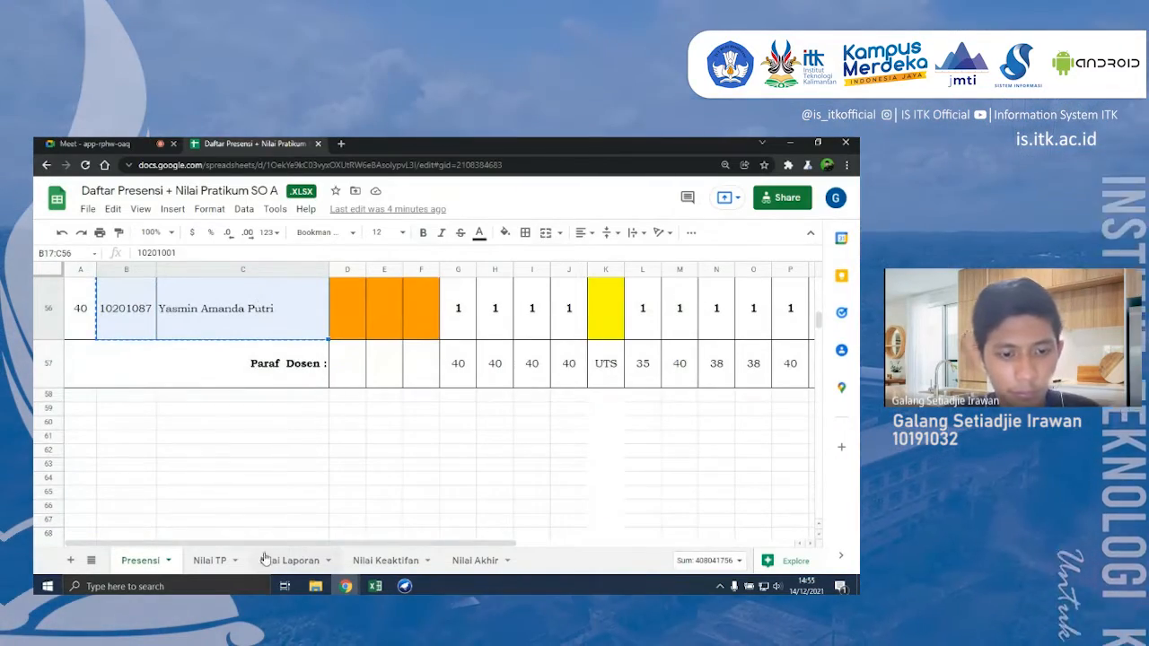
- Switch to Excel, paste the copied NIM and name list into the Dataset sheet starting at A2, and review the rows
click(375, 586)
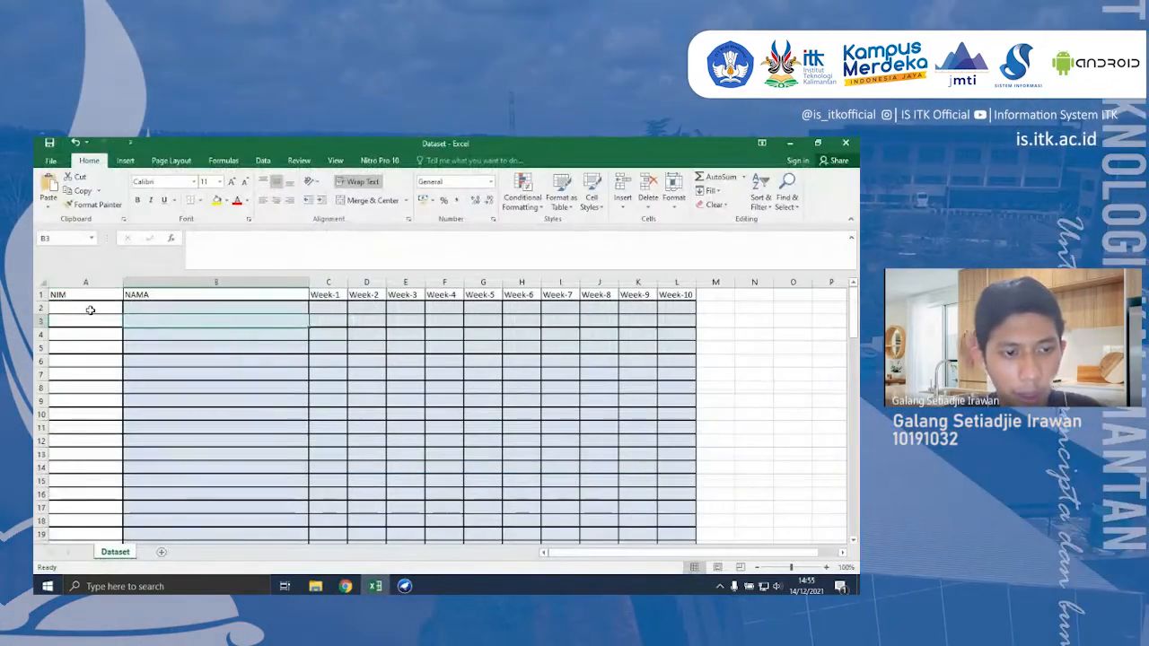
click(90, 308)
key(ctrl+v)
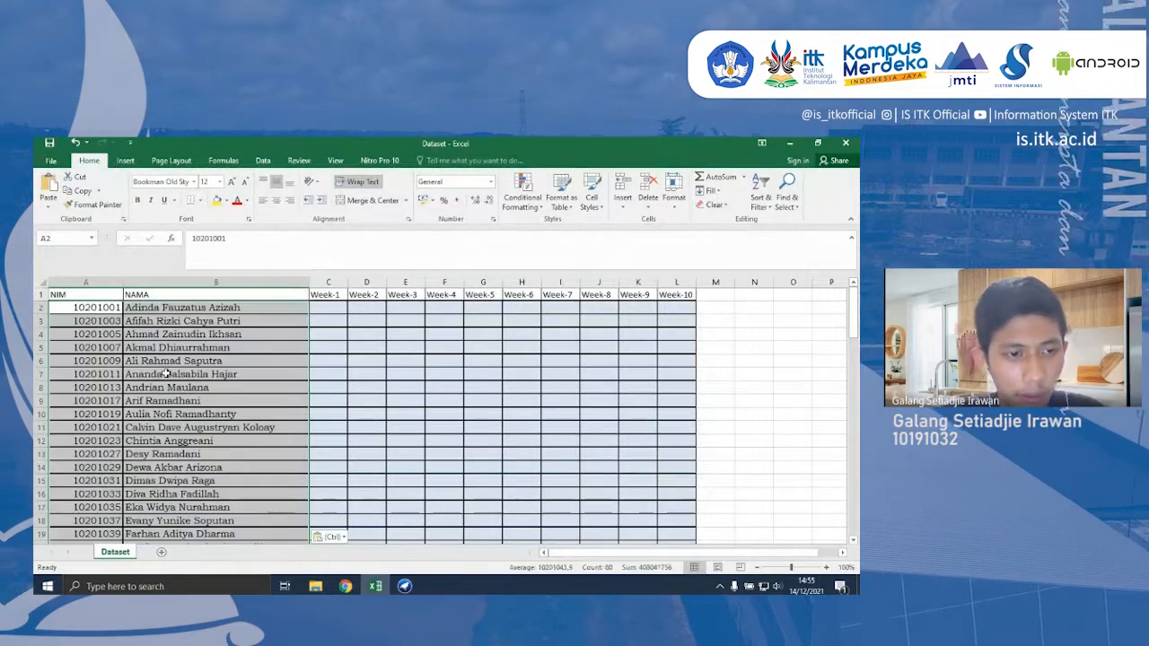
click(166, 374)
scroll(166, 373, down, 7)
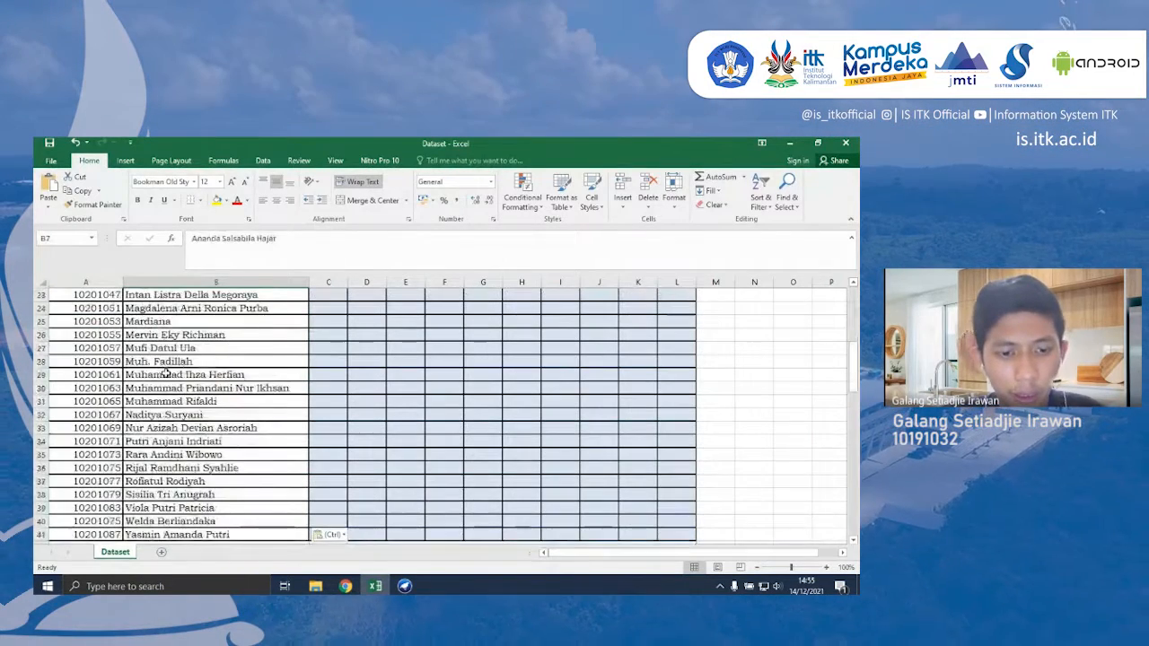
scroll(166, 373, down, 5)
scroll(166, 373, up, 12)
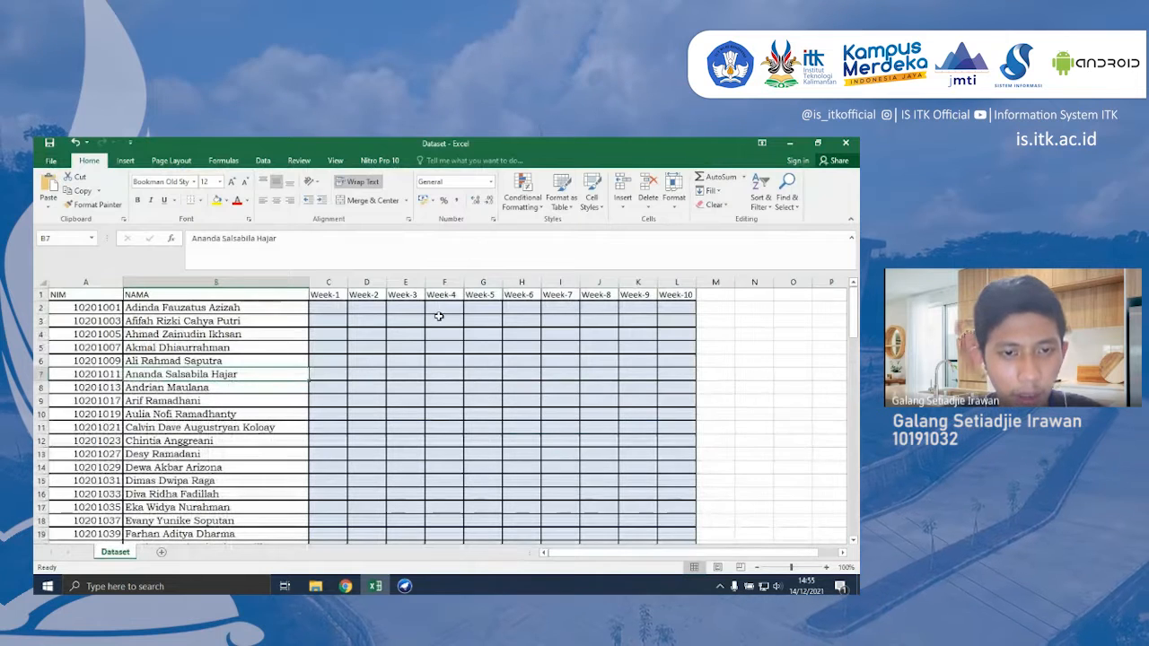
- Return to the Google Sheets workbook and select the assignment scores in D4:M43 of the Nilai TP sheet for copying
click(334, 307)
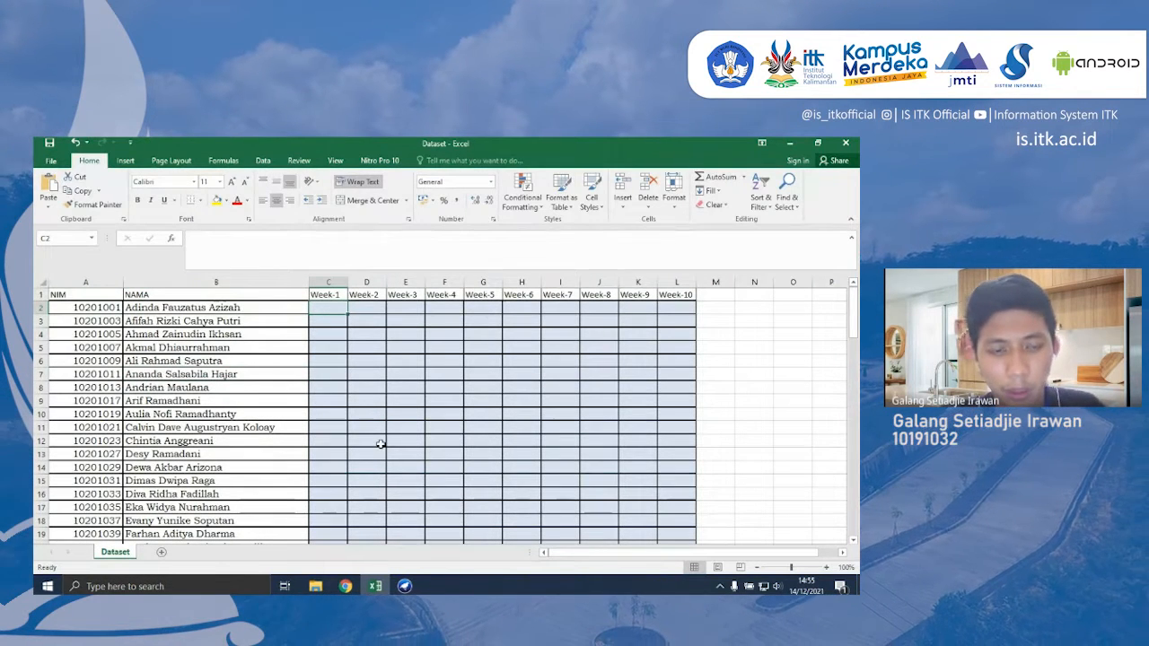
key(alt+Tab)
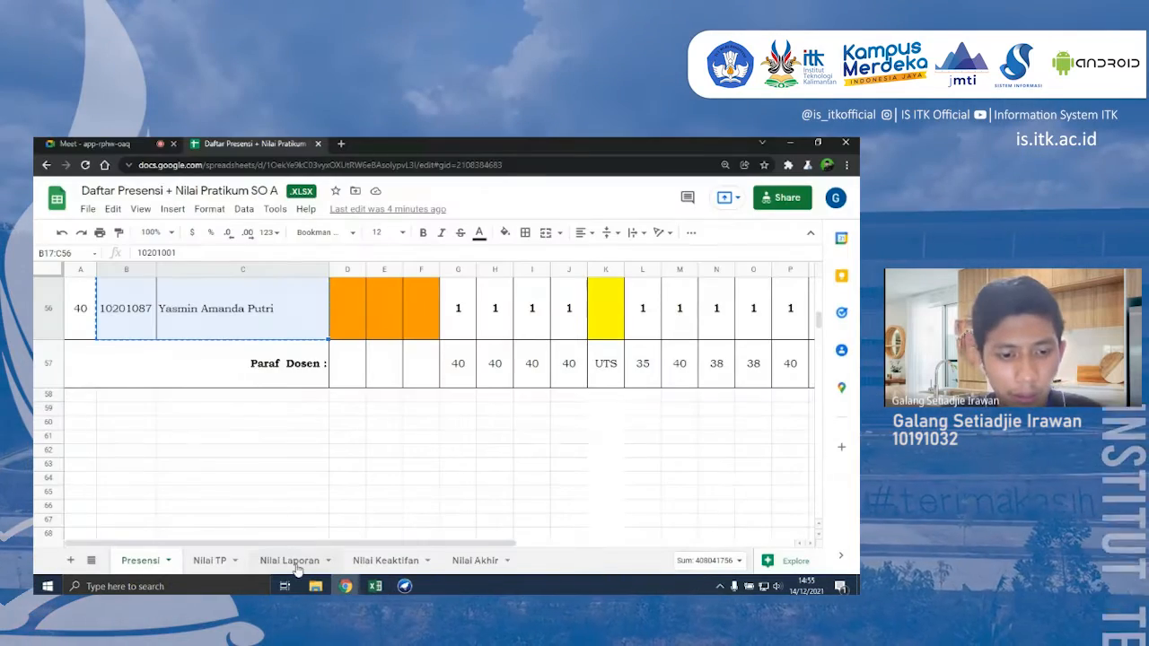
scroll(425, 457, up, 3)
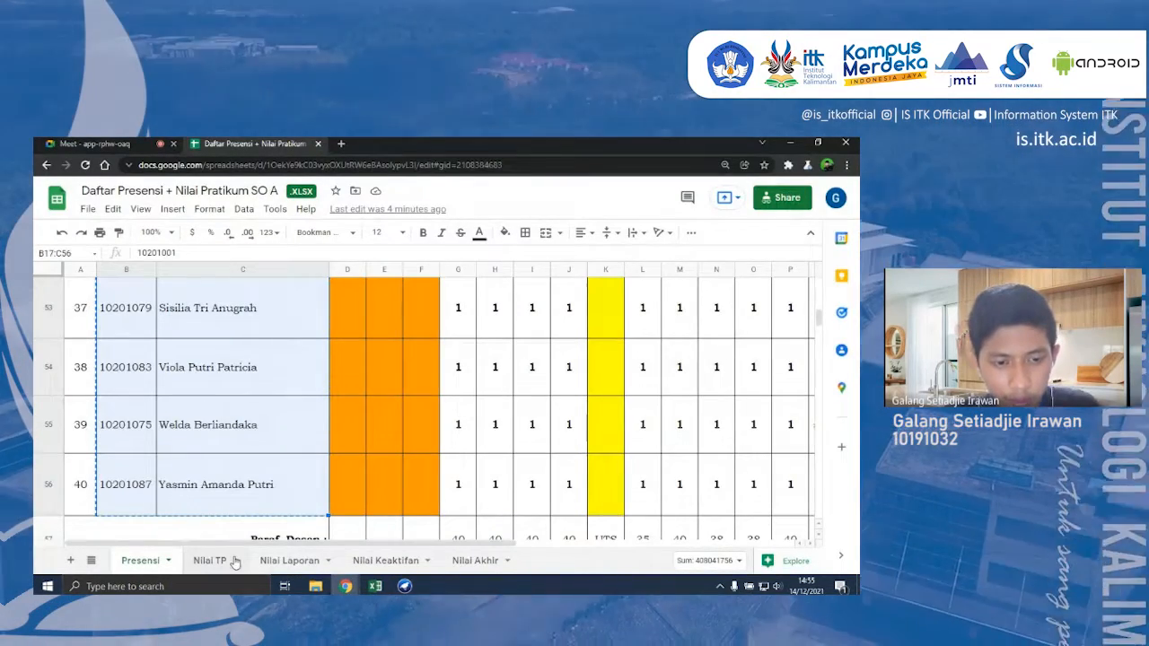
click(212, 561)
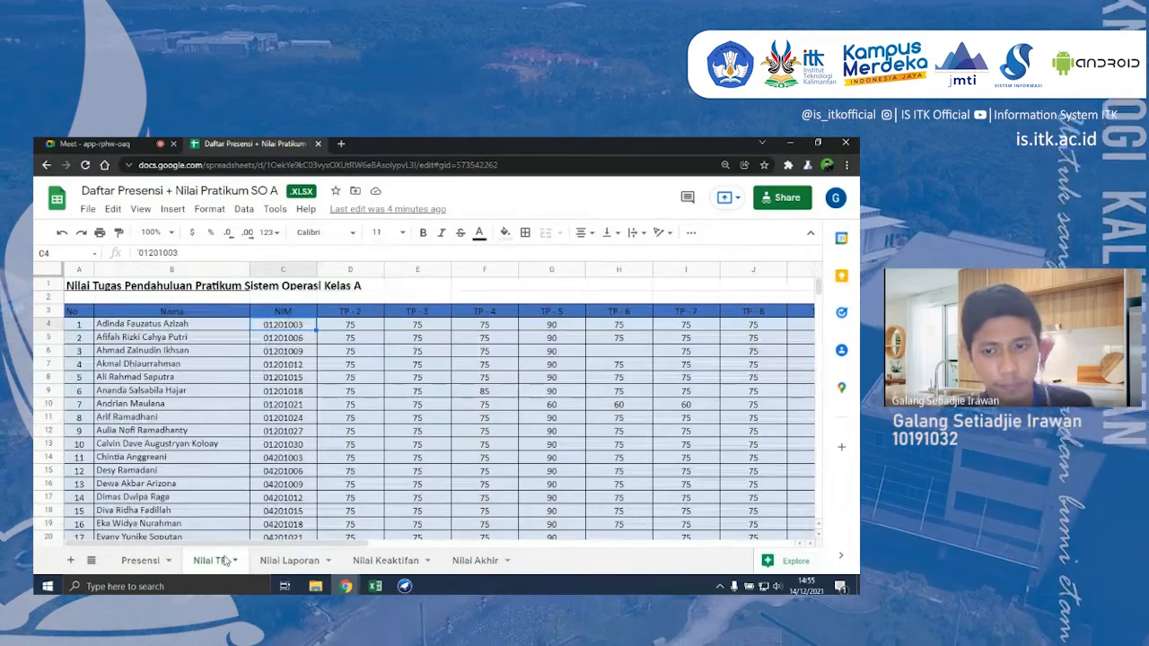
drag(352, 325, 642, 434)
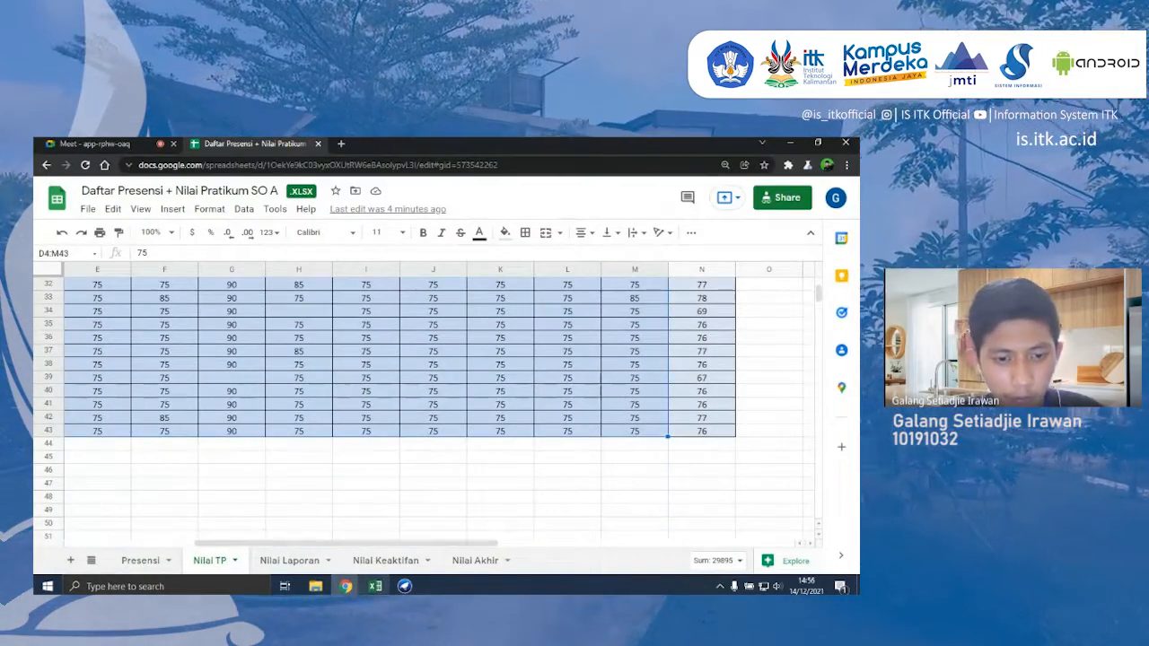
- Paste the copied scores into the Excel Dataset sheet's Week-1 to Week-10 columns starting at C2, and review them
key(alt+Tab)
key(ctrl+v)
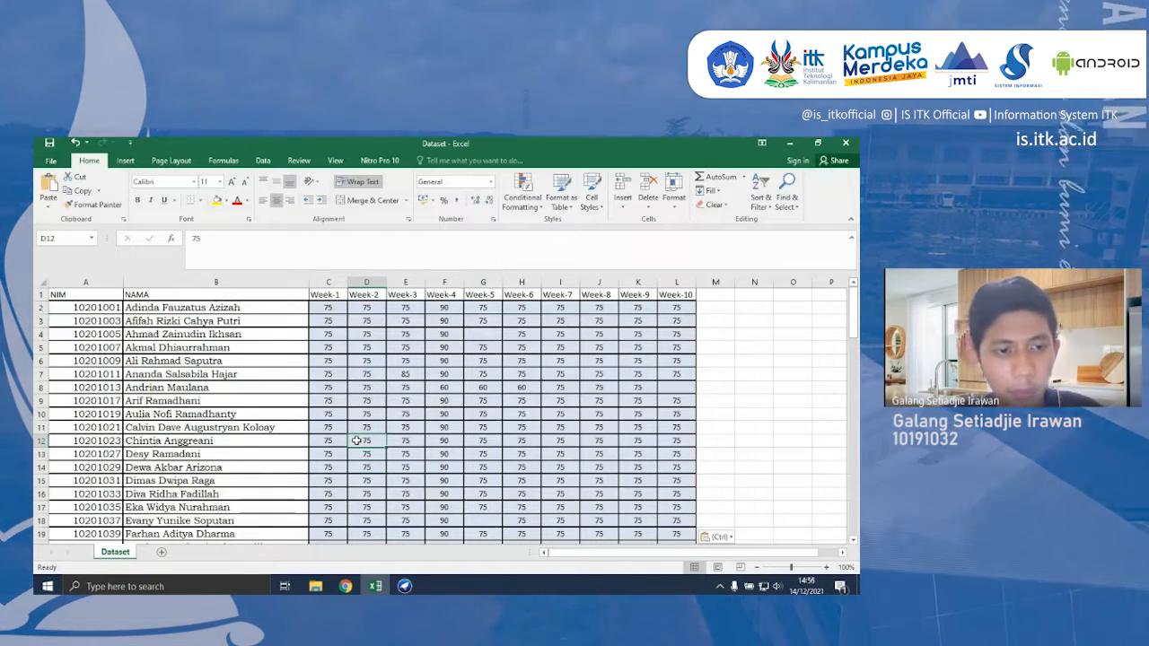
scroll(356, 441, down, 5)
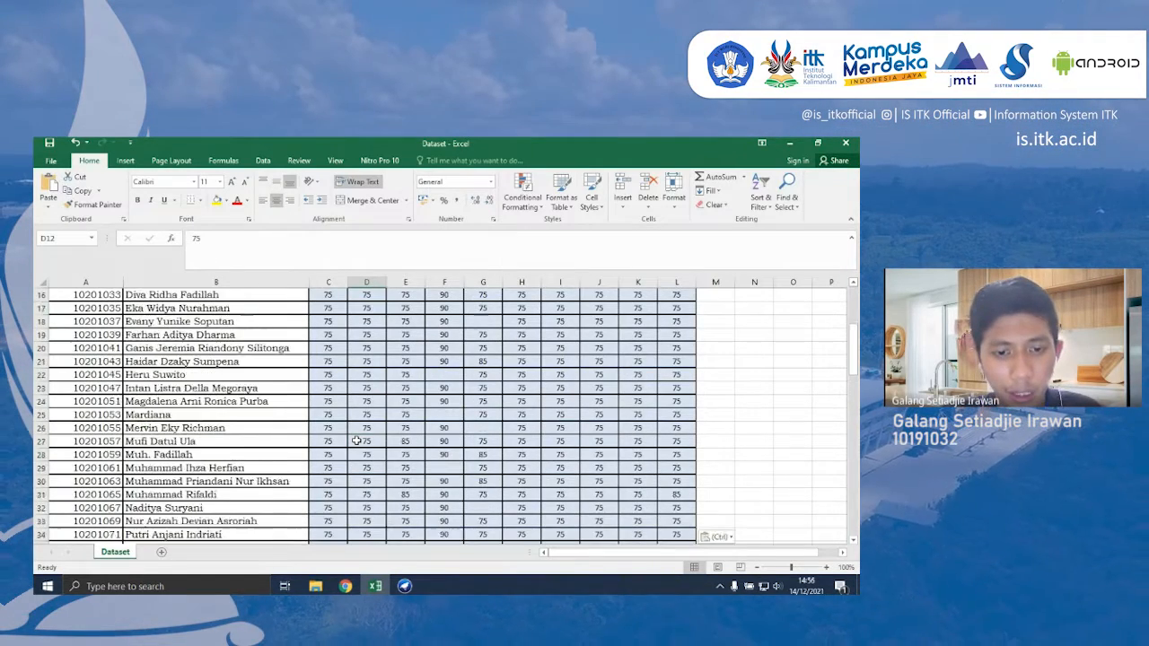
scroll(357, 441, down, 4)
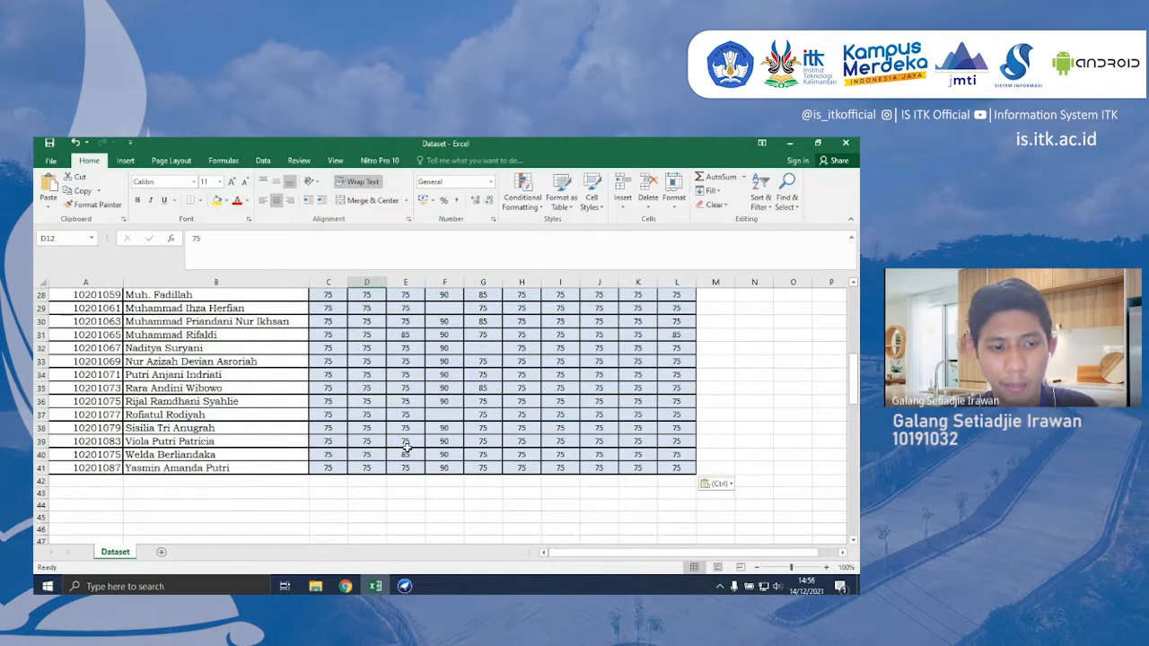
scroll(406, 446, up, 9)
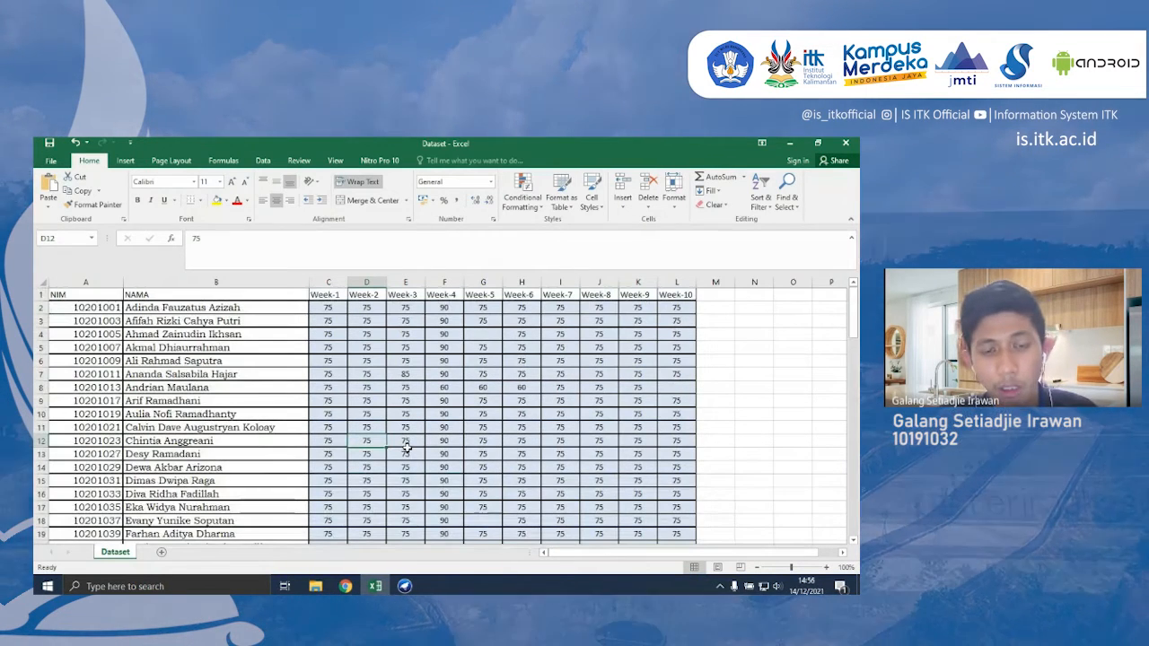
- Enter 0 in the blank Week-4 score cells F37, F29 and F25
scroll(406, 446, down, 8)
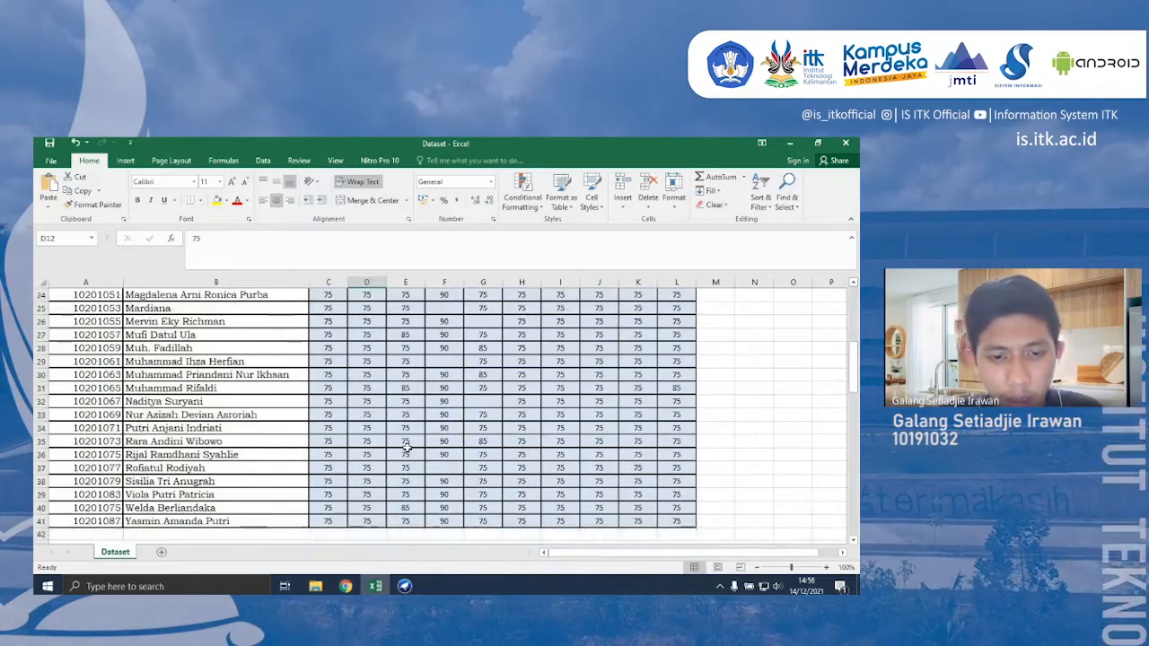
text(90)
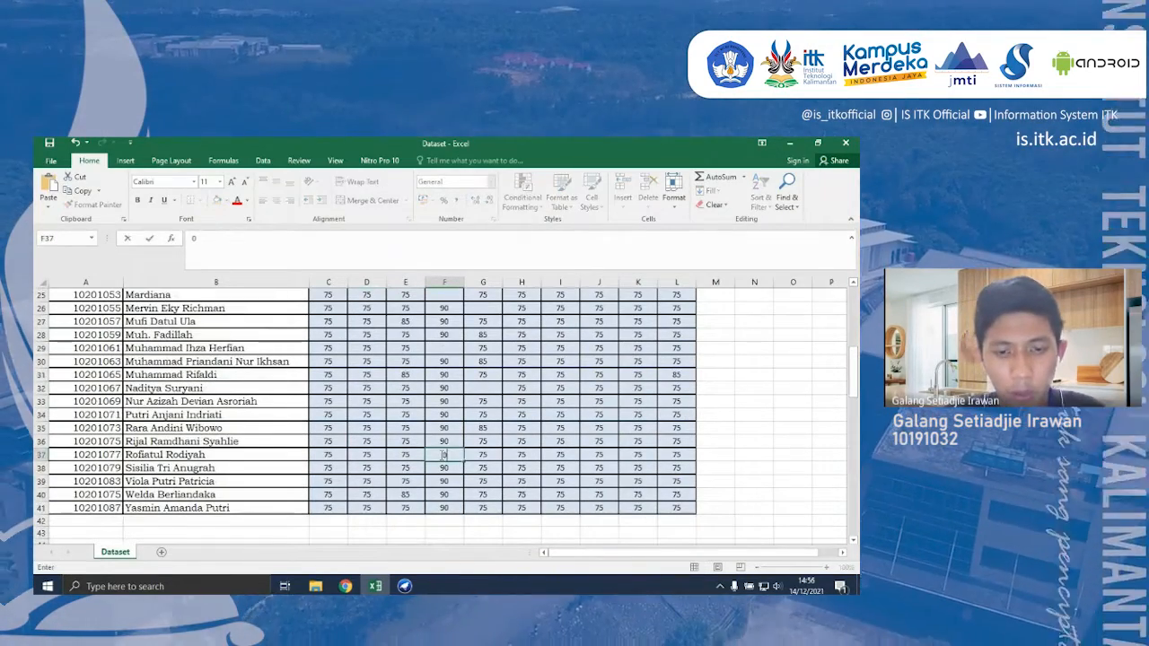
key(Up)
key(Up)
key(Up)
key(Up)
key(Up)
key(Up)
key(Up)
key(Up)
key(Up)
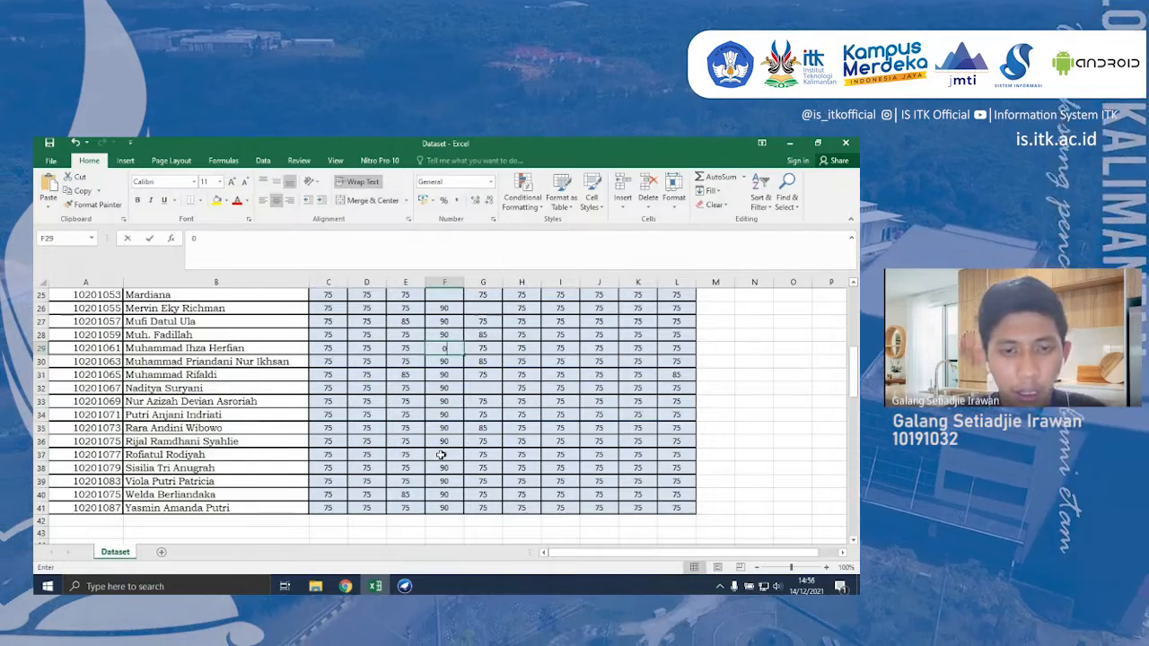
key(Up)
key(Up)
text(0)
key(Up)
key(Up)
key(Up)
key(Up)
key(Up)
key(Up)
key(Up)
key(Up)
key(Up)
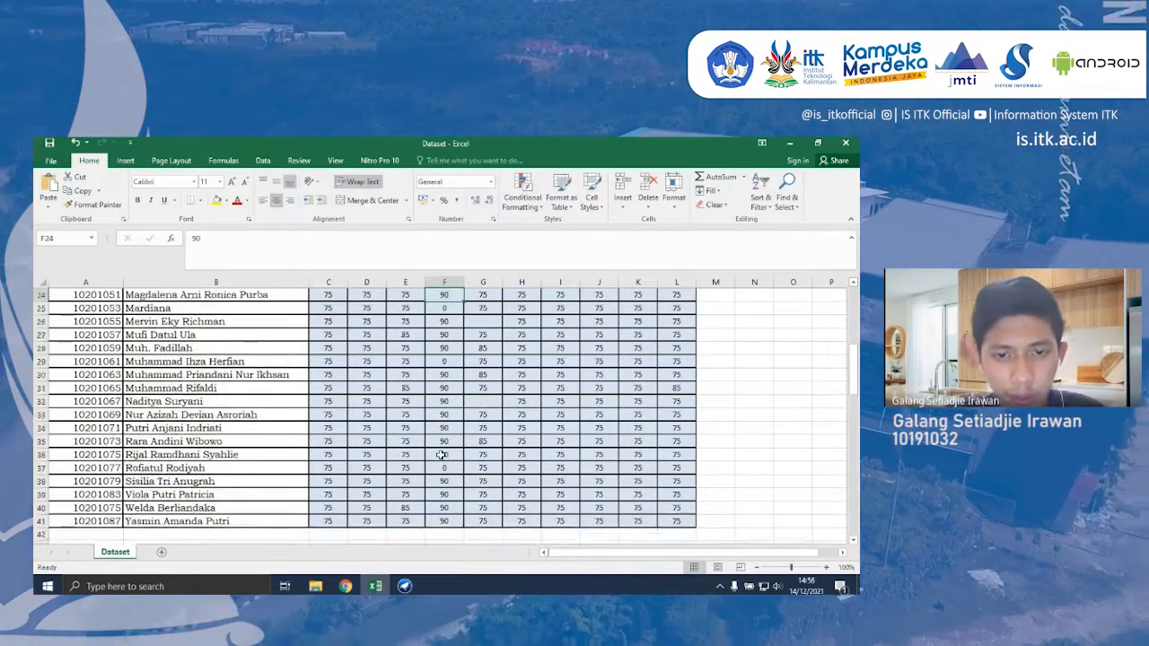
- Enter 0 in the blank Week-4 score cell F22 and check the rest of the column up to the first students
key(Down)
key(Down)
key(Down)
key(Down)
key(Down)
key(Down)
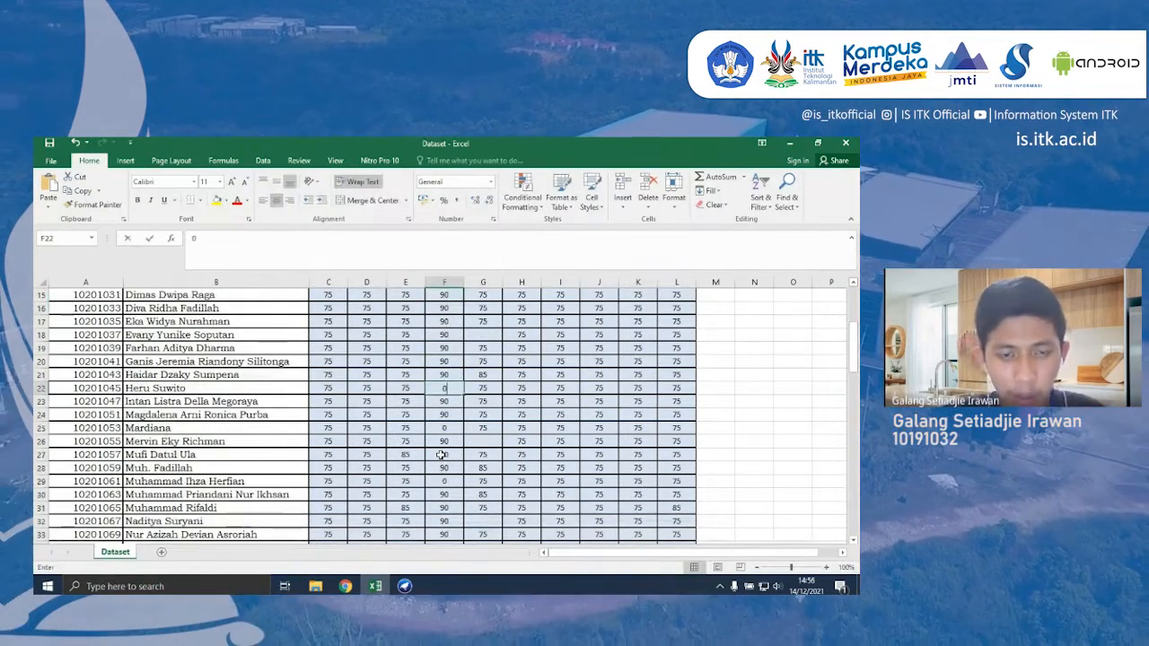
text(0)
key(Up)
key(Up)
key(Up)
key(Up)
key(Up)
key(Up)
key(Up)
key(Up)
key(Up)
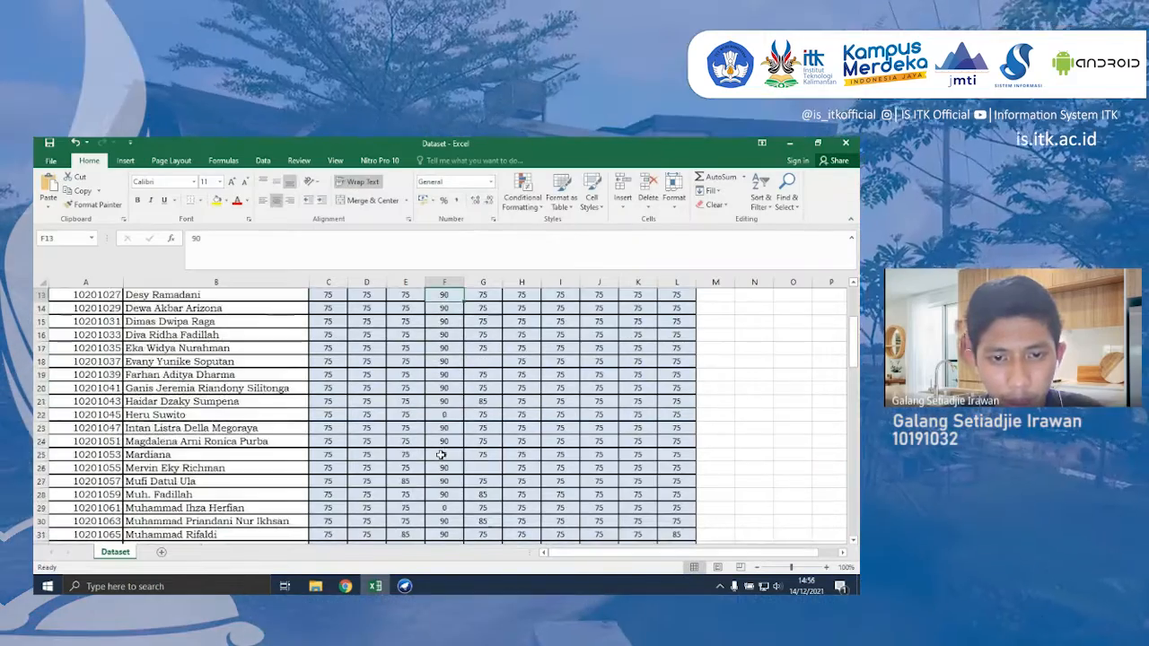
key(Up)
key(Up)
key(Up)
key(Up)
key(Up)
key(Up)
key(Up)
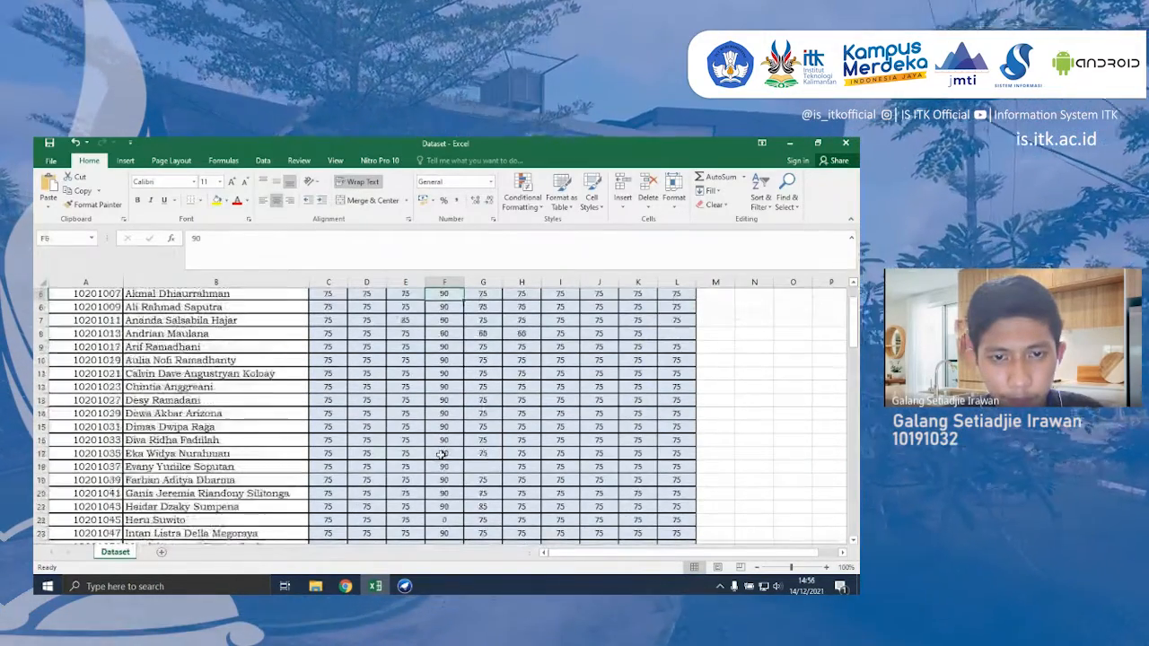
- Enter 0 in the blank Week-5 score cells G18, G26 and G32
key(Right)
key(Down)
key(Down)
key(Down)
key(Down)
key(Down)
key(Down)
key(Down)
key(Down)
key(Down)
key(Down)
key(Down)
key(Down)
key(Down)
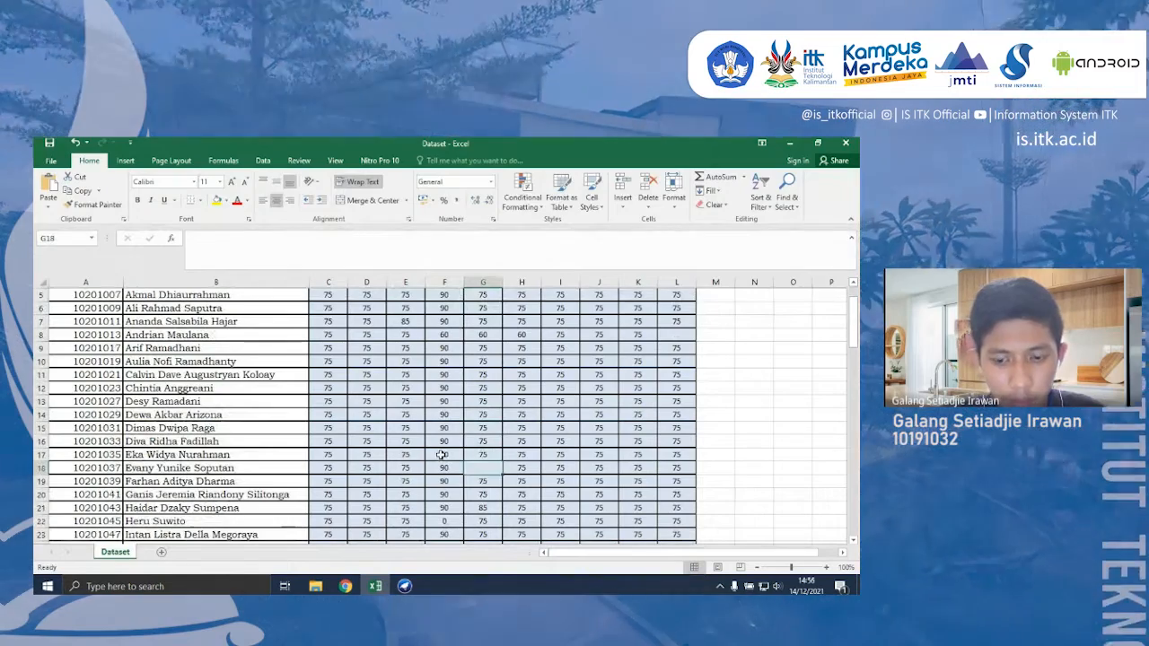
key(Down)
key(Down)
key(Down)
key(Down)
key(Down)
key(Down)
key(Down)
key(Down)
key(Down)
key(Down)
key(Down)
key(Down)
key(Down)
key(Down)
key(Down)
key(Down)
key(Down)
key(Down)
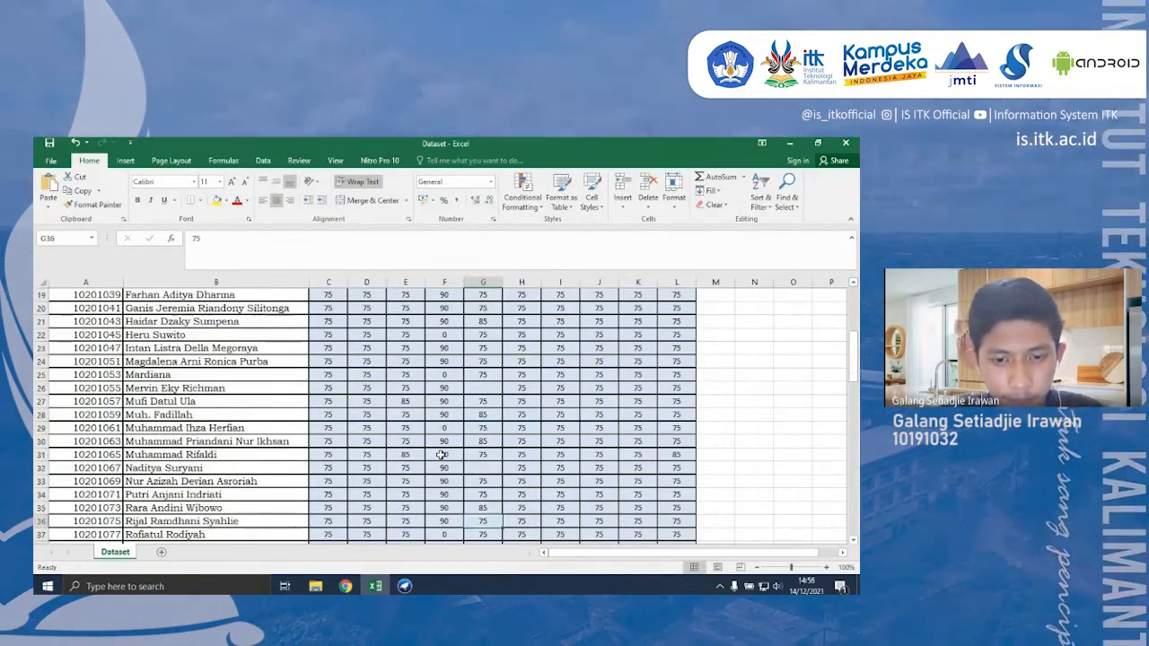
key(Up)
key(Up)
key(Up)
key(Up)
text(0)
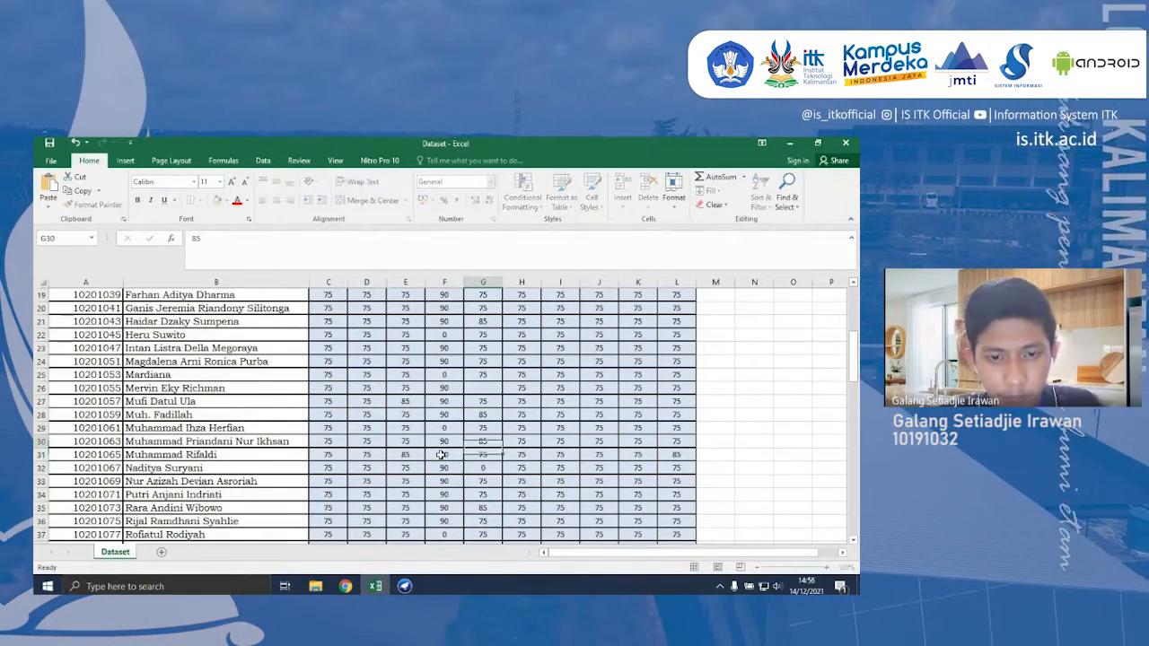
key(Up)
key(Up)
key(Up)
key(Up)
key(Up)
key(Up)
text(0)
key(Return)
key(Down)
key(Down)
key(Down)
key(Down)
key(Down)
key(Down)
key(Down)
key(Down)
key(Down)
key(Down)
key(Down)
key(Down)
key(Down)
key(Down)
key(Down)
key(Down)
key(Down)
key(Down)
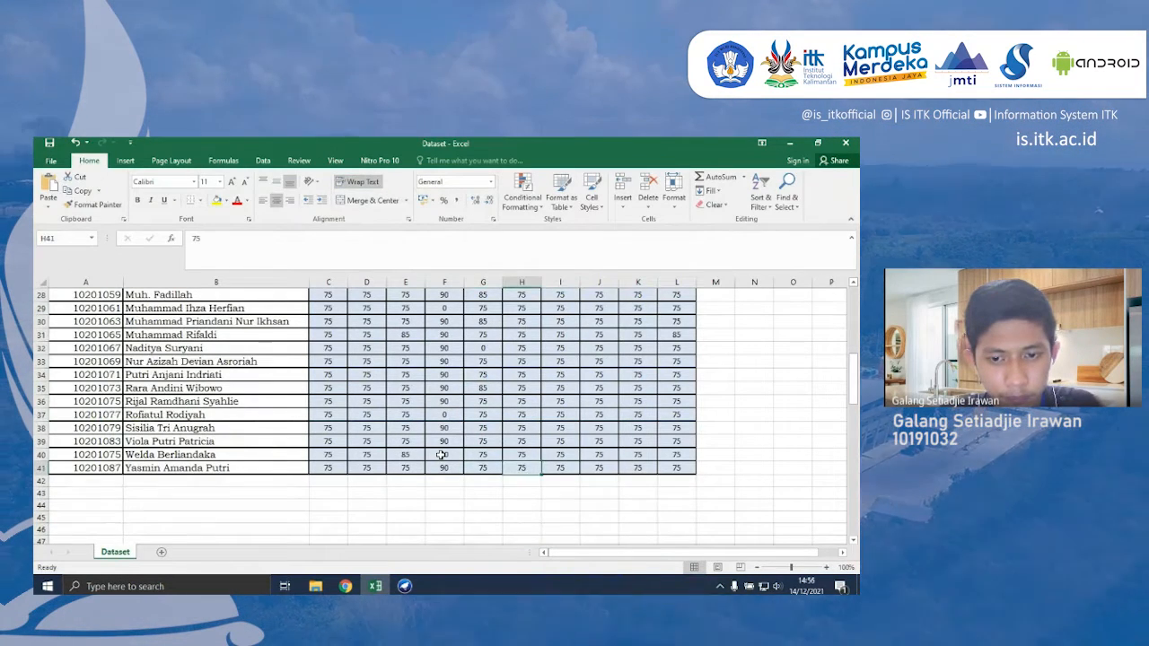
- Check the Week-6, Week-7, Week-8 and Week-9 columns for blank score cells
key(Right)
key(Up)
key(Up)
key(Up)
key(Up)
key(Up)
key(Up)
key(Up)
key(Up)
key(Up)
key(Up)
key(Up)
key(Up)
key(Up)
key(Up)
key(Up)
key(Up)
key(Up)
key(Up)
key(Up)
key(Up)
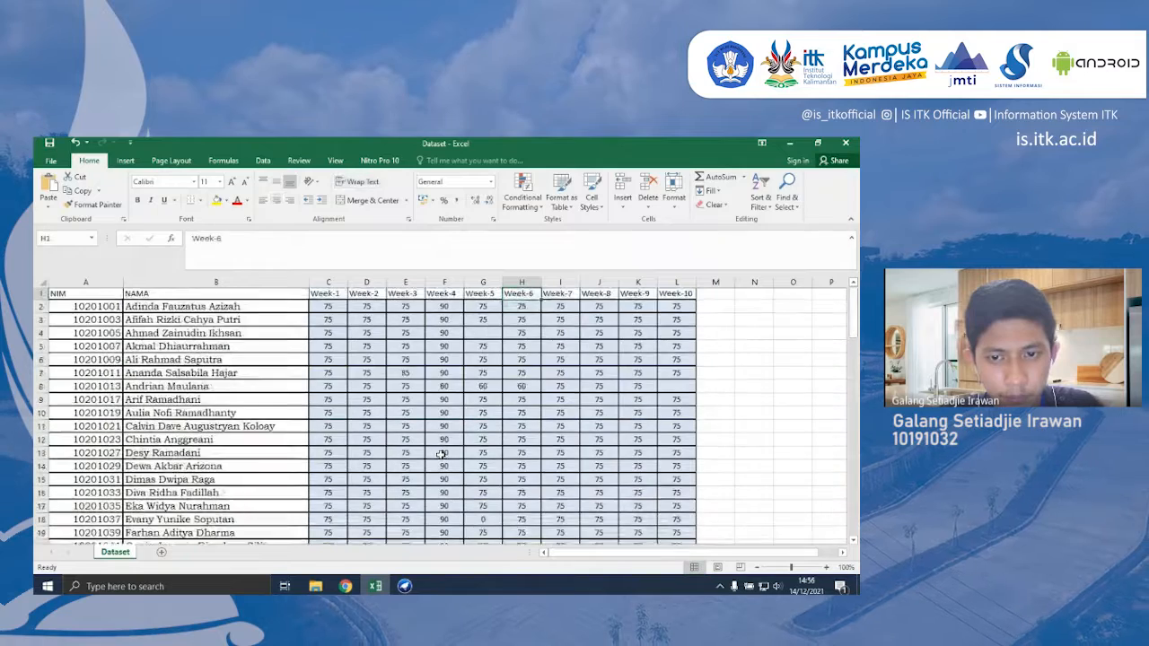
key(Down)
key(Down)
key(Down)
key(Down)
key(Down)
key(Down)
key(Down)
key(Down)
key(Down)
key(Down)
key(Down)
key(Down)
key(Down)
key(Down)
key(Down)
key(Down)
key(Down)
key(Down)
key(Down)
key(Down)
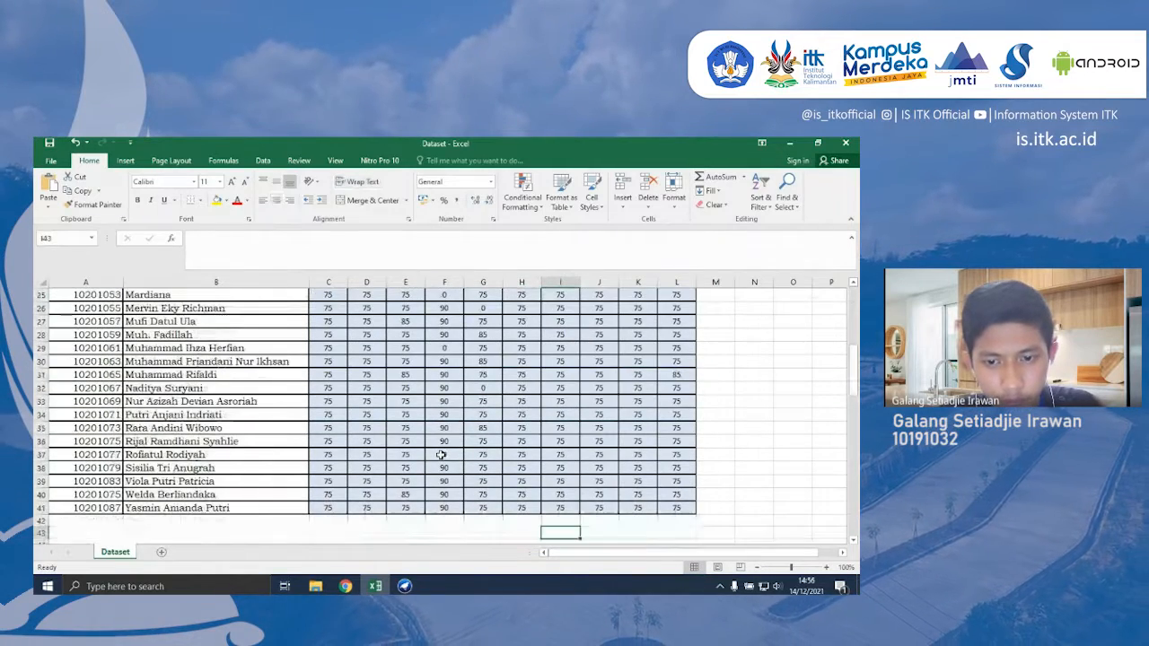
key(Right)
key(Up)
key(Up)
key(Up)
key(Up)
key(Up)
key(Up)
key(Up)
key(Up)
key(Up)
key(Up)
key(Up)
key(Up)
key(Up)
key(Up)
key(Up)
key(Up)
key(Up)
key(Up)
key(Up)
key(Up)
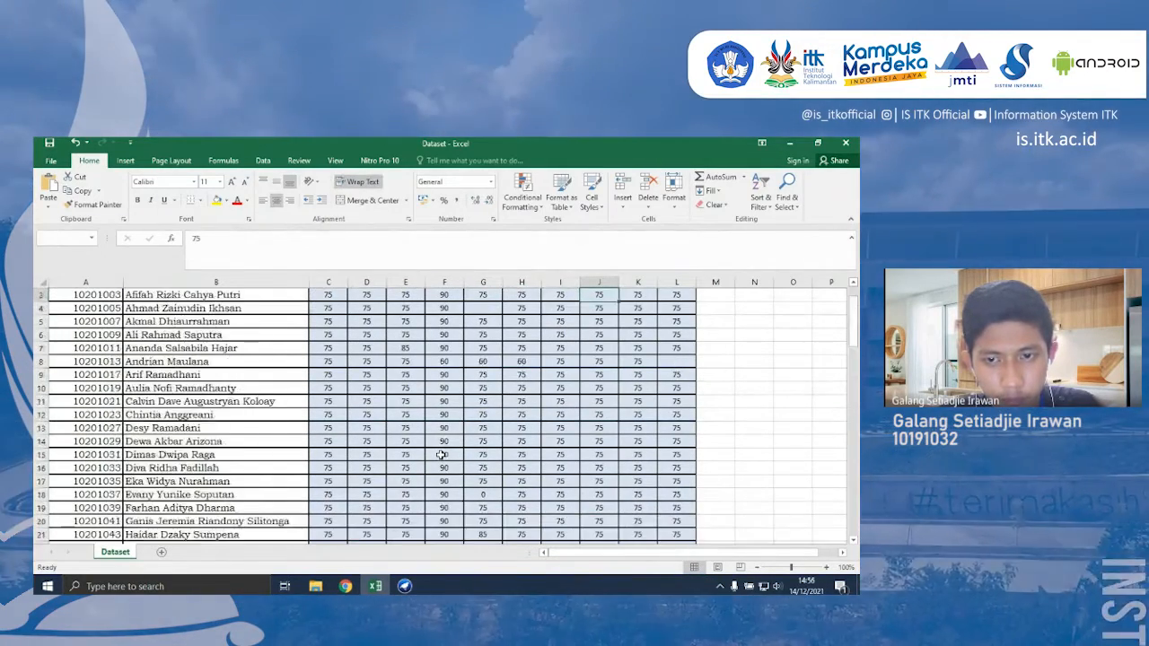
key(Down)
key(Down)
key(Down)
key(Down)
key(Down)
key(Down)
key(Down)
key(Down)
key(Down)
key(Down)
key(Down)
key(Down)
key(Down)
key(Down)
key(Down)
key(Down)
key(Down)
key(Down)
key(Down)
key(Down)
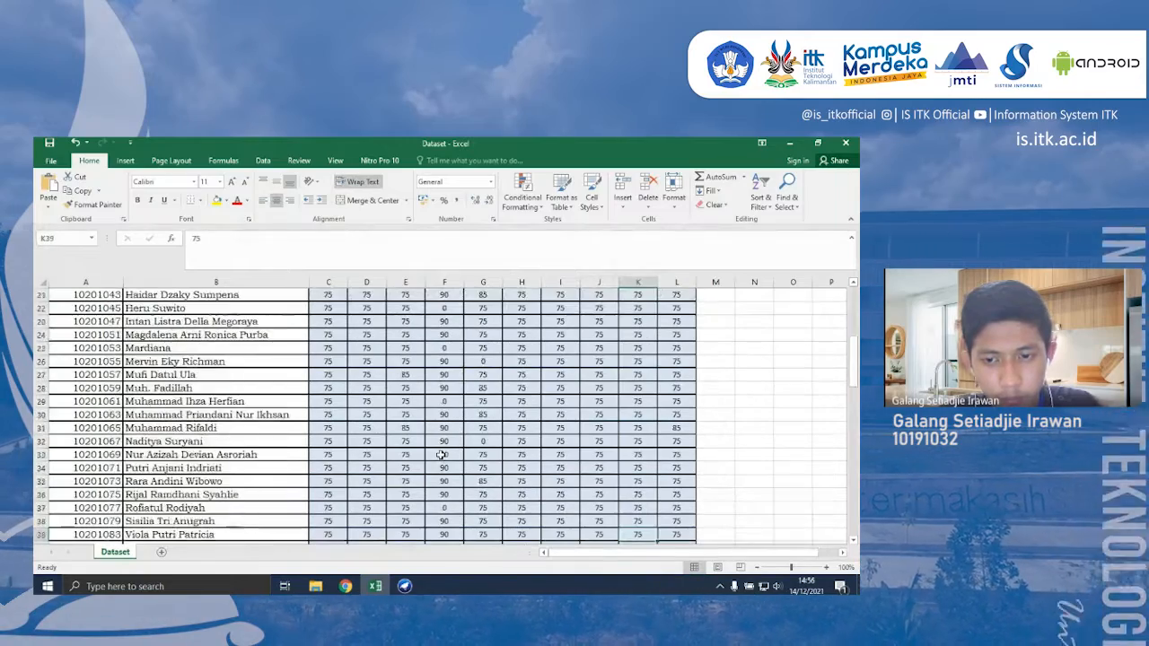
- Check the Week-10 column for blanks and enter 0 in the empty score cell L8
key(Right)
key(Up)
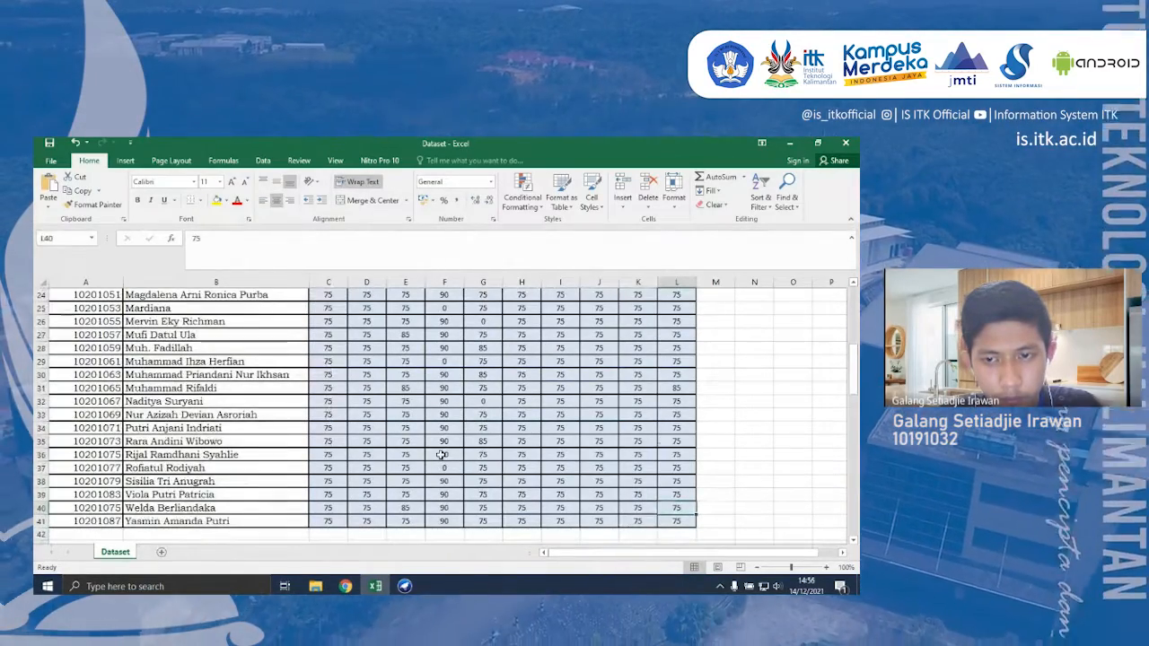
key(Up)
key(Up)
key(Up)
key(Up)
key(Up)
key(Up)
key(Up)
key(Up)
key(Up)
key(Up)
key(Up)
key(Up)
key(Up)
key(Up)
key(Up)
key(Up)
key(Up)
key(Up)
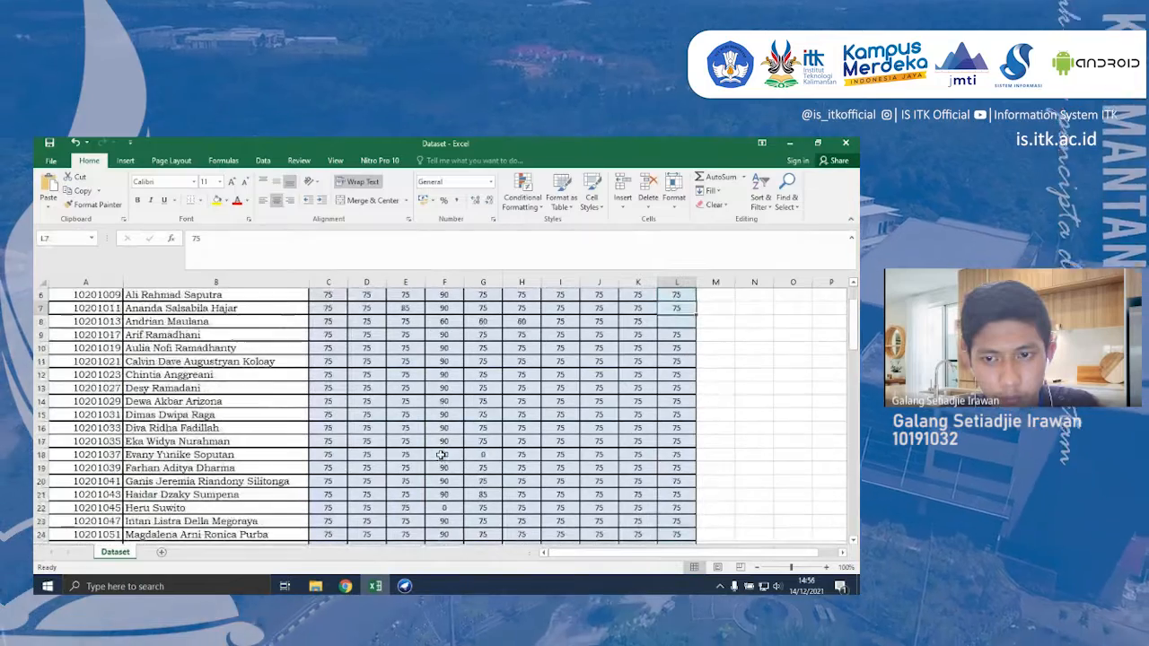
key(Up)
key(Up)
key(Up)
key(Up)
key(Up)
key(Up)
key(Up)
key(Left)
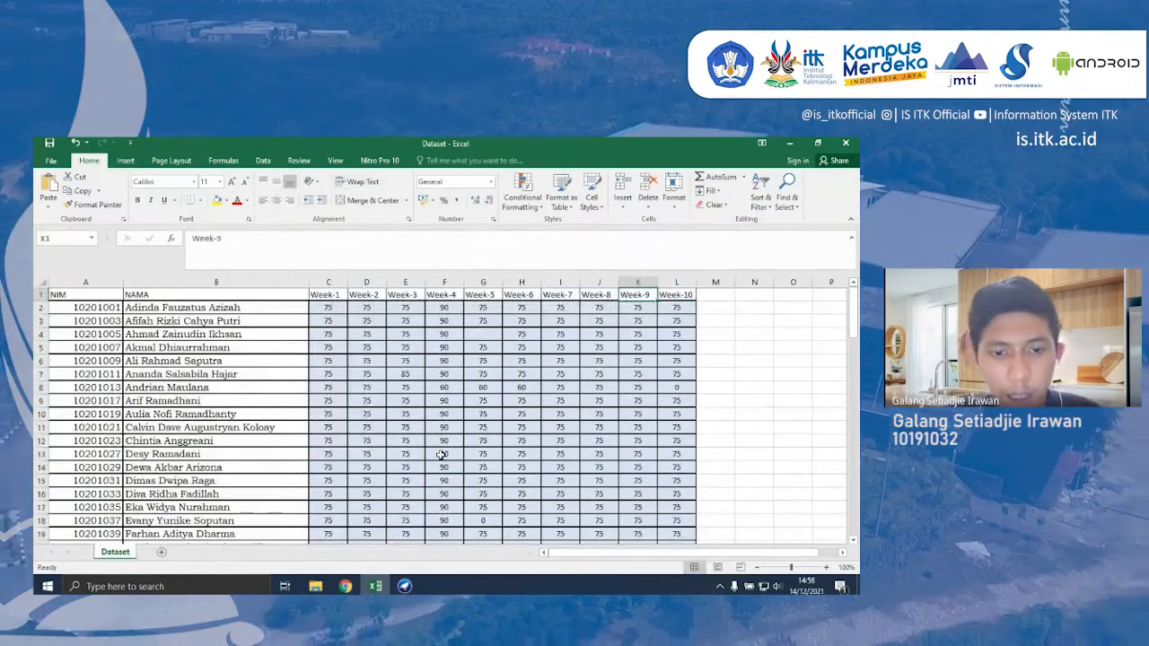
click(401, 389)
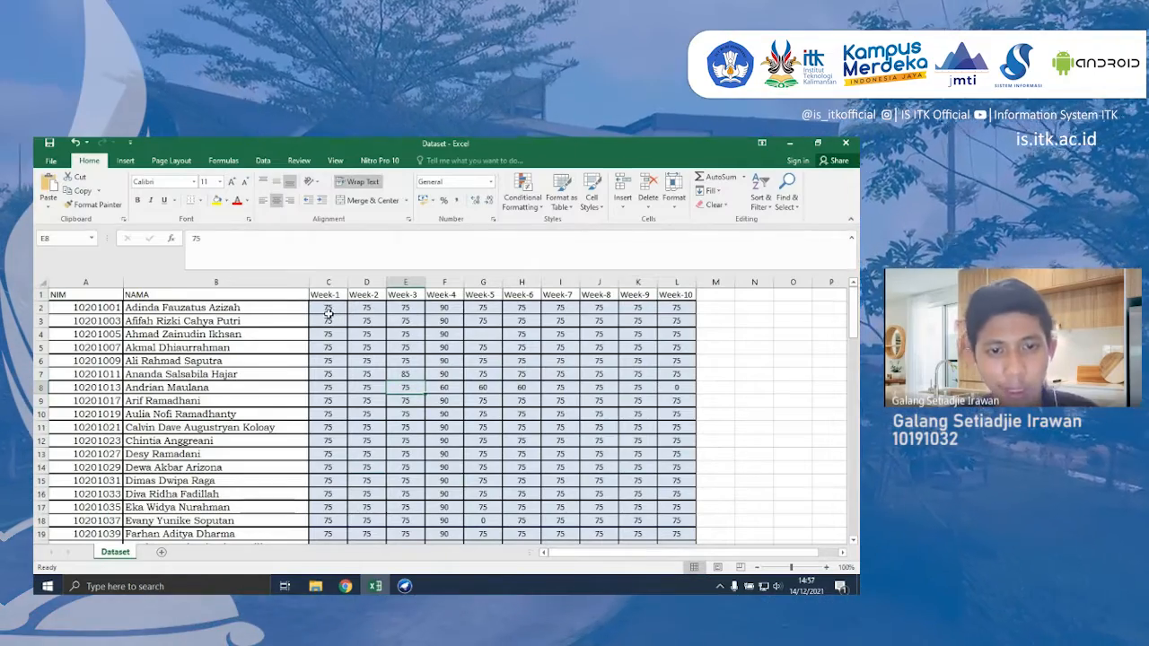
scroll(395, 377, down, 2)
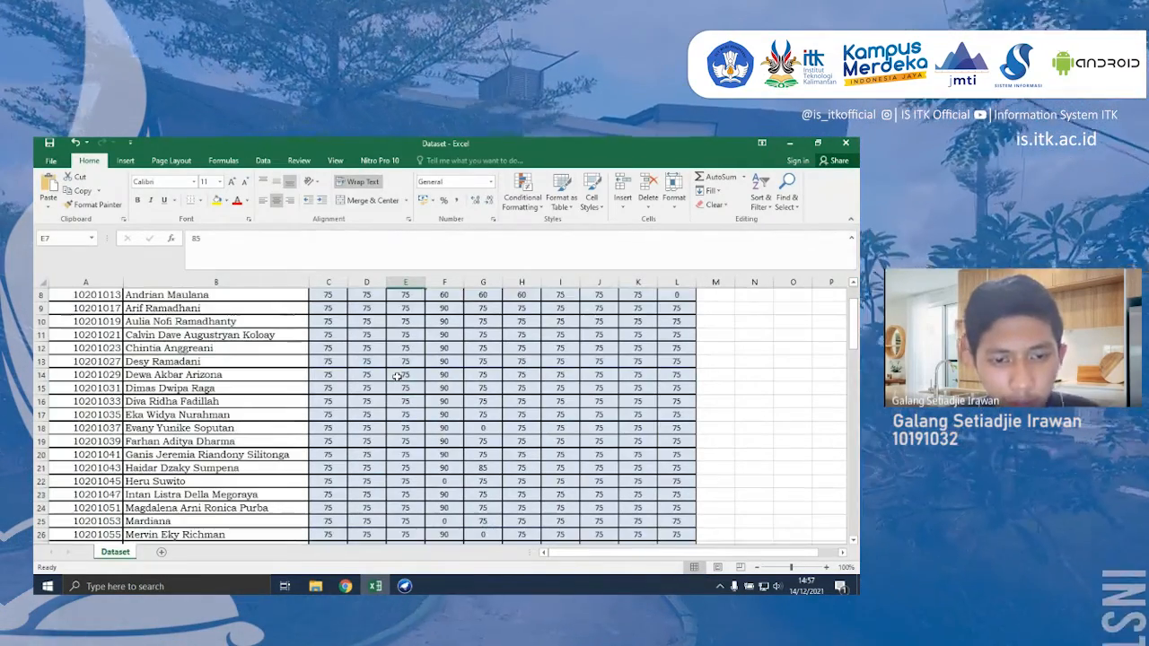
scroll(395, 377, up, 2)
click(396, 376)
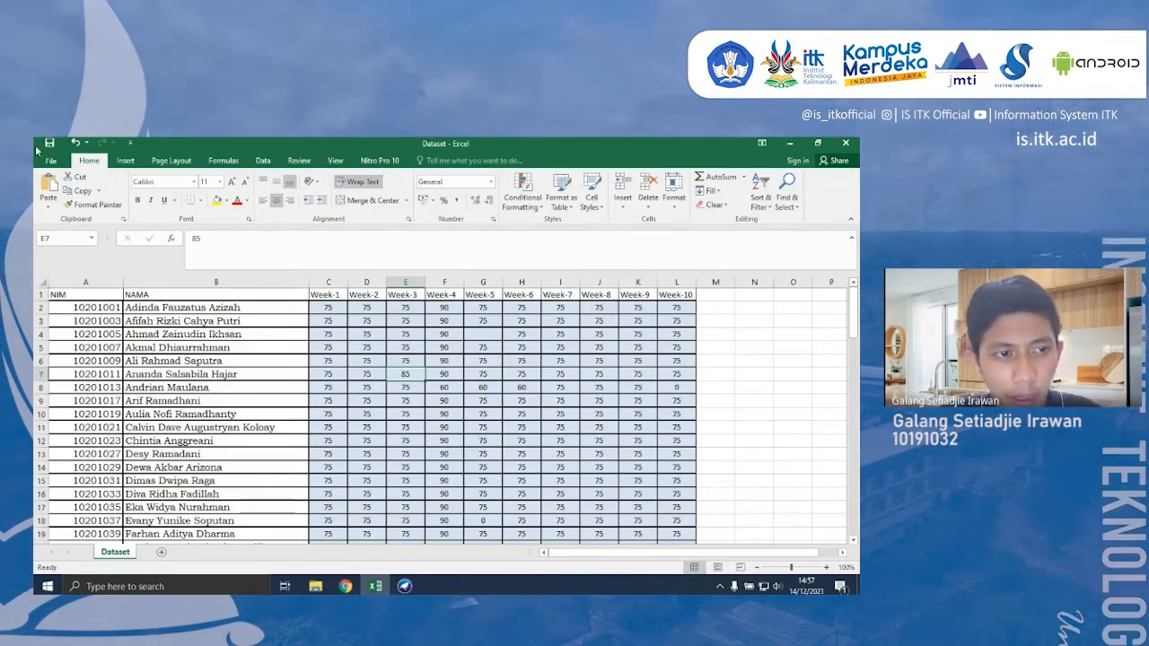
- Save the workbook as Dataset in CSV (Comma delimited) format in the Penggalian Data folder, replacing the existing file and keeping that format
click(52, 161)
click(61, 282)
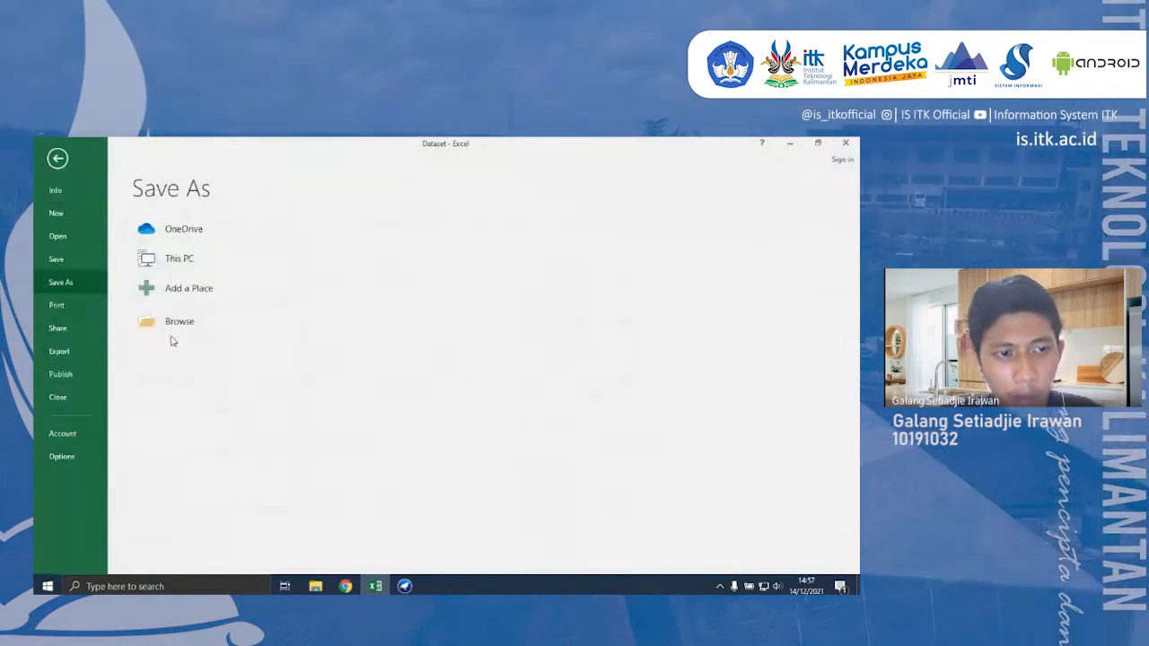
click(390, 250)
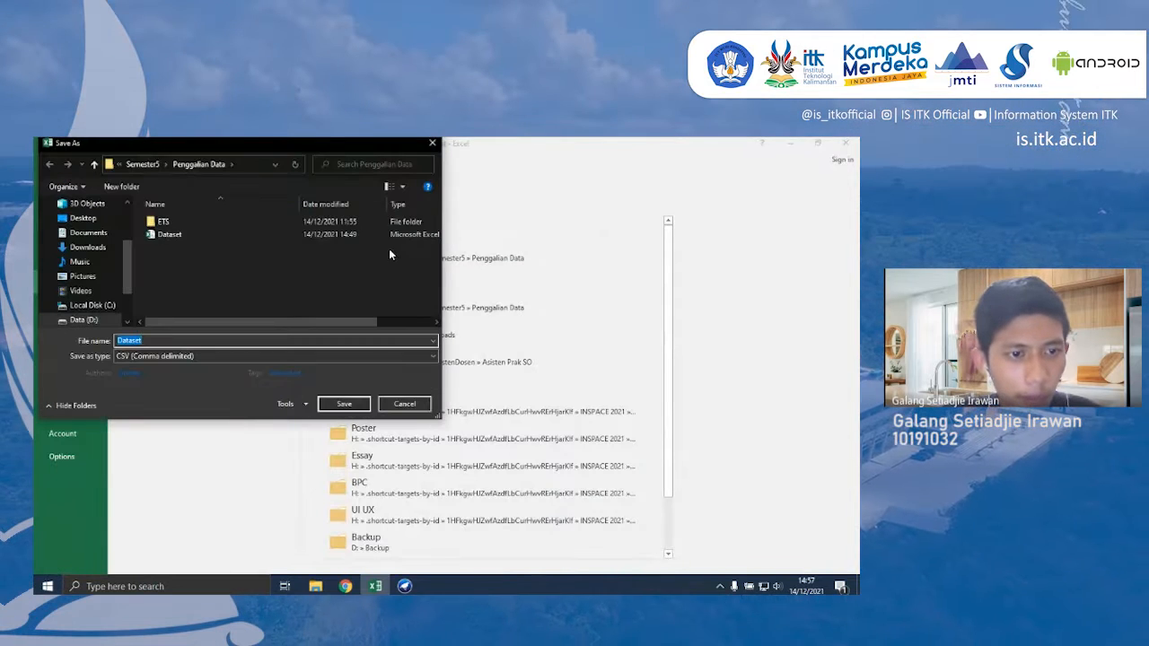
click(264, 235)
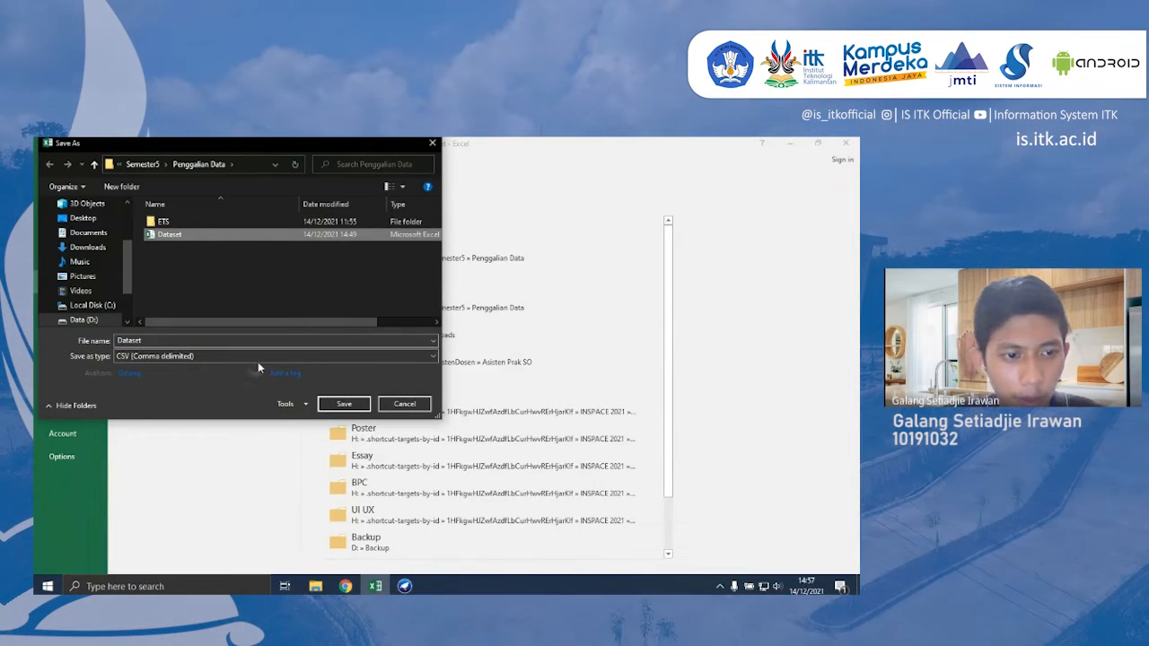
click(258, 359)
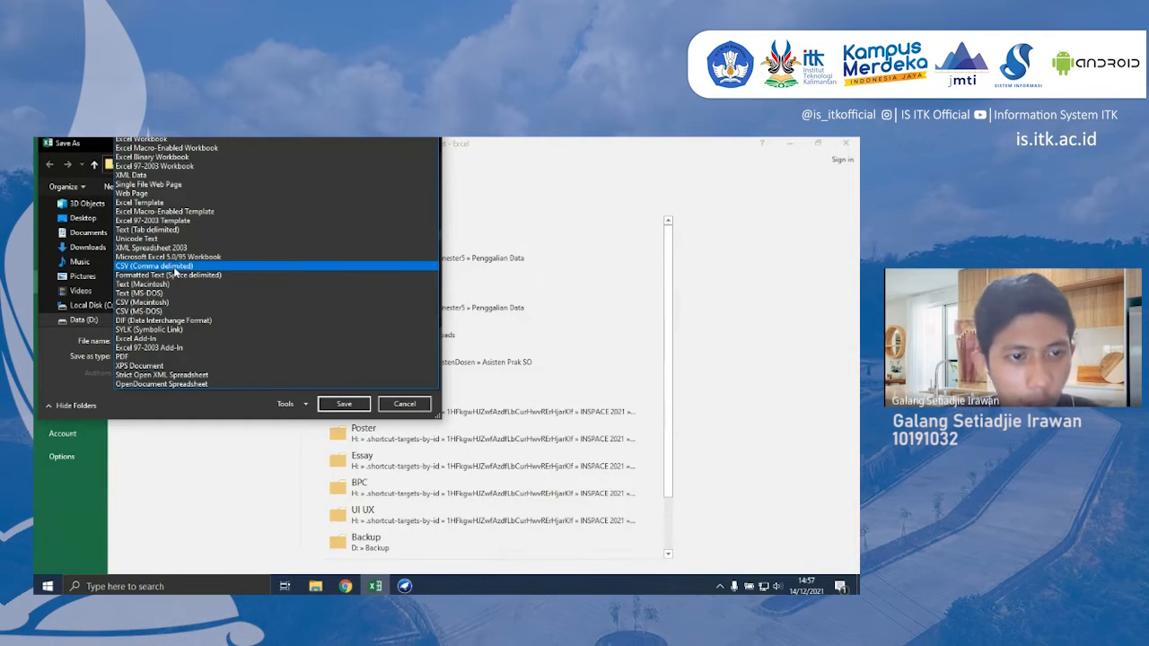
click(175, 267)
click(343, 404)
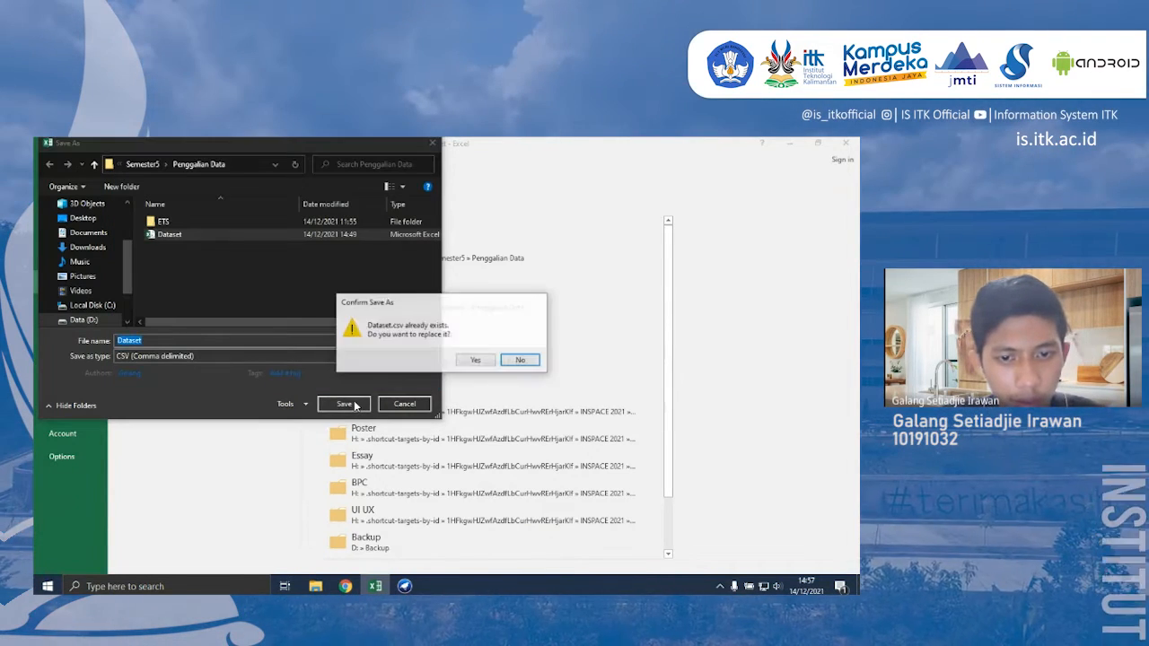
click(474, 363)
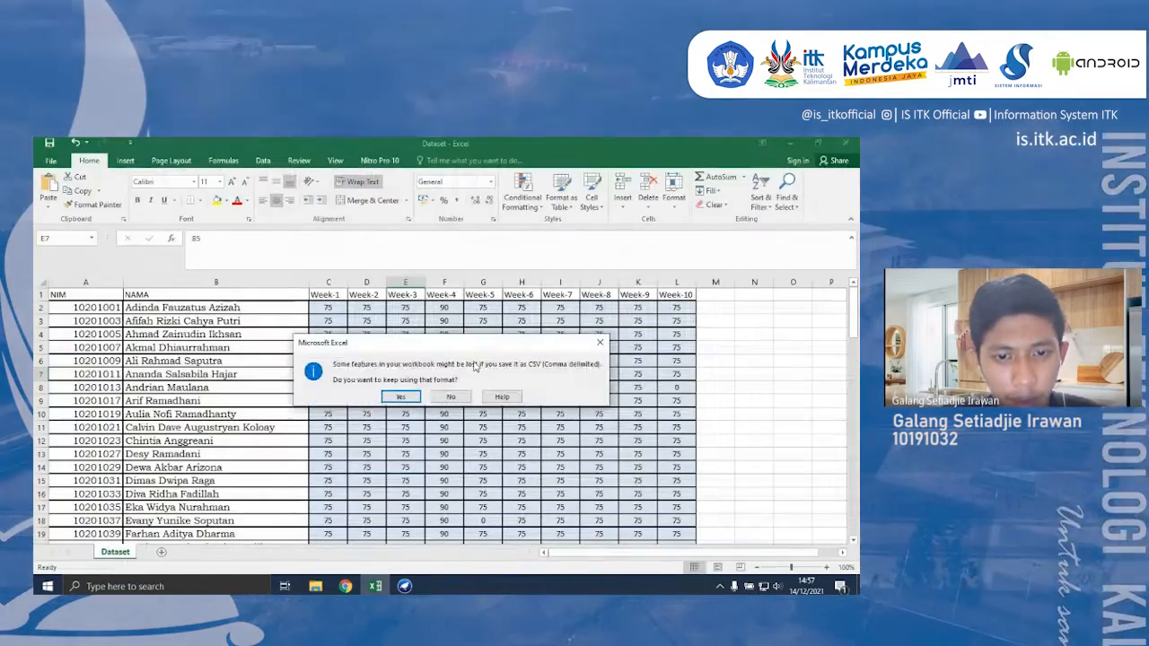
click(400, 396)
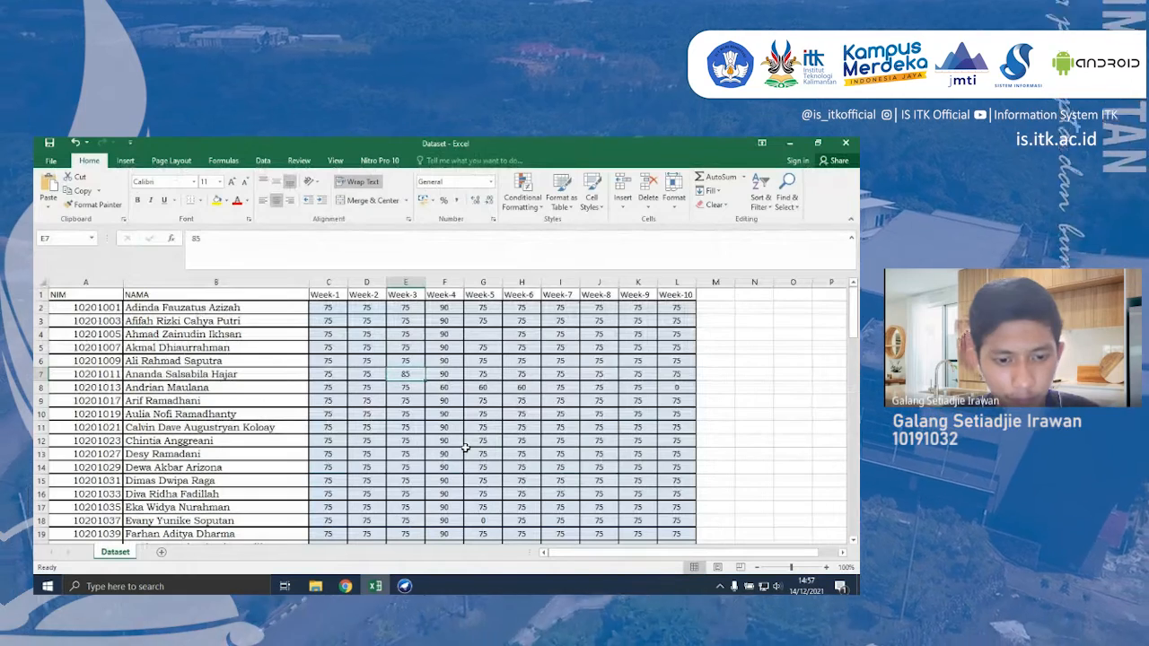
- Switch to File Explorer and open the Penggalian Data folder under D: > Kuliah > Akademik > Semester5
click(332, 320)
mouse_move(315, 584)
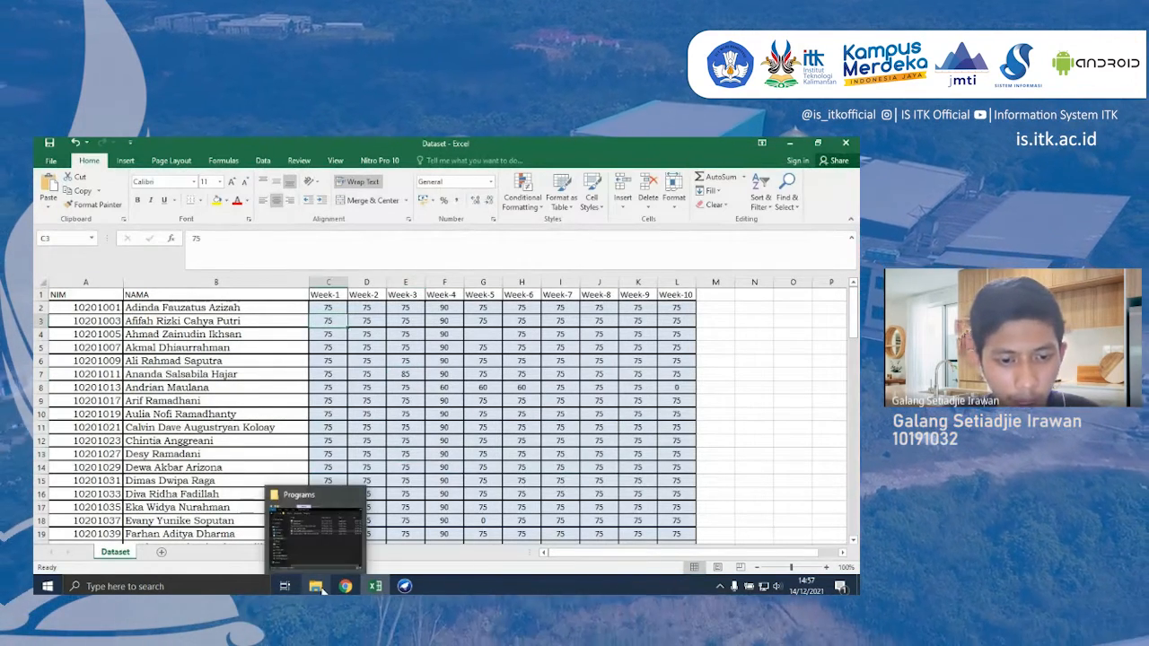
click(329, 561)
click(343, 443)
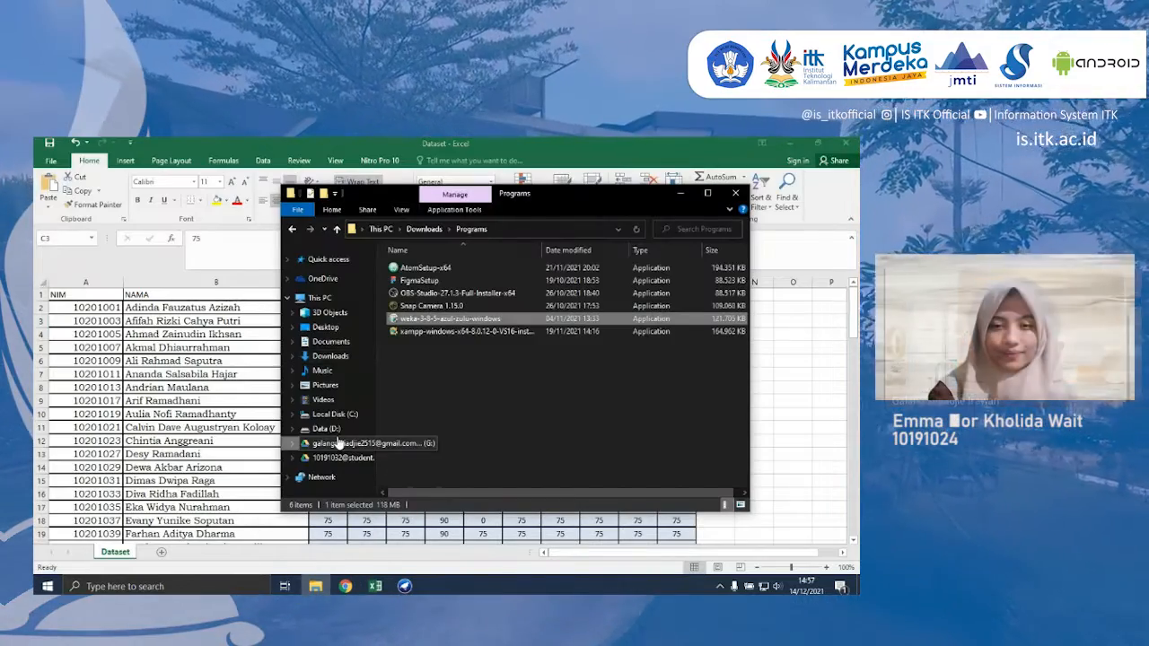
double_click(411, 264)
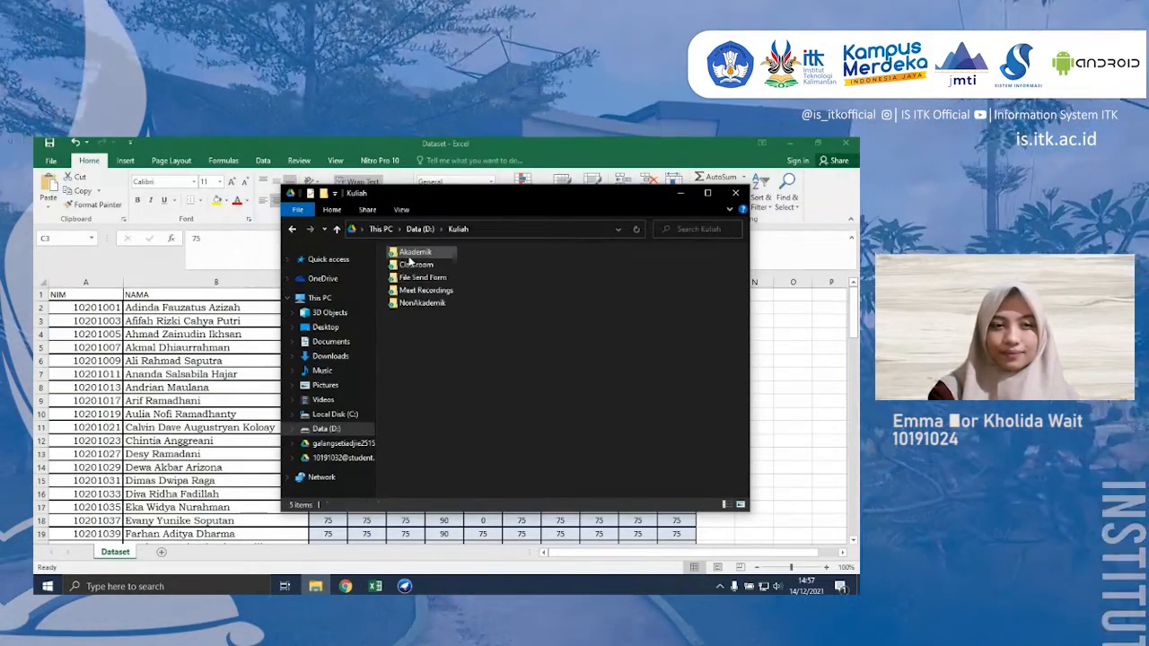
double_click(409, 256)
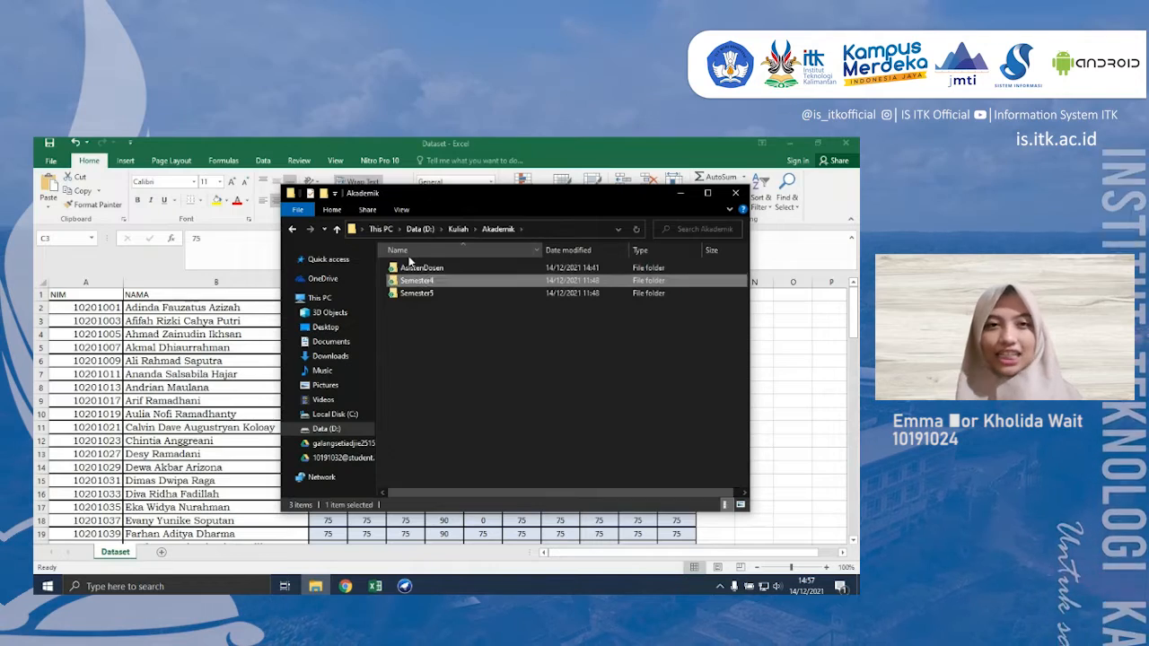
double_click(410, 261)
key(Down)
key(Down)
key(Down)
key(Down)
key(Down)
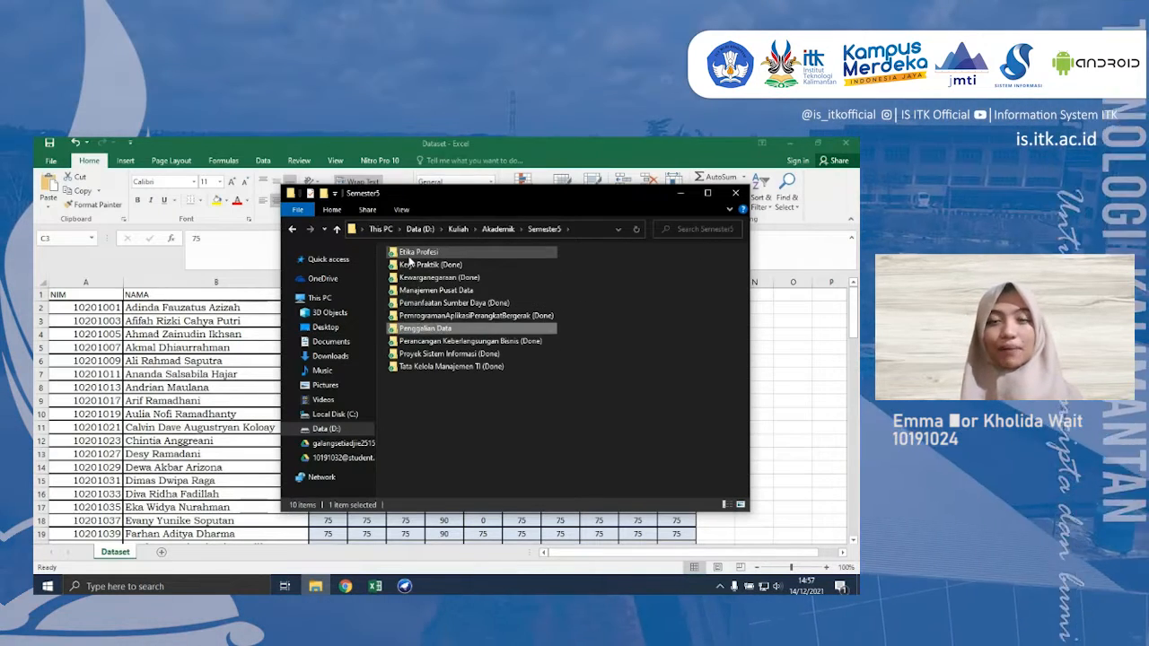
key(Return)
- Open the Dataset CSV file in Notepad and maximize its window
click(449, 293)
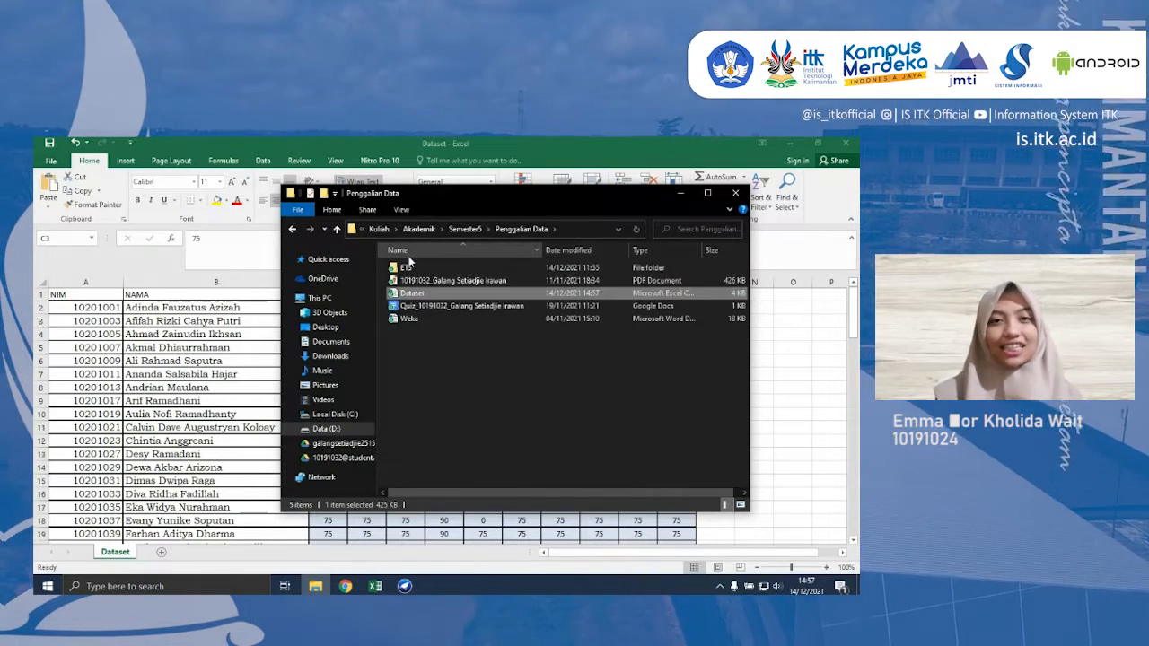
right_click(488, 297)
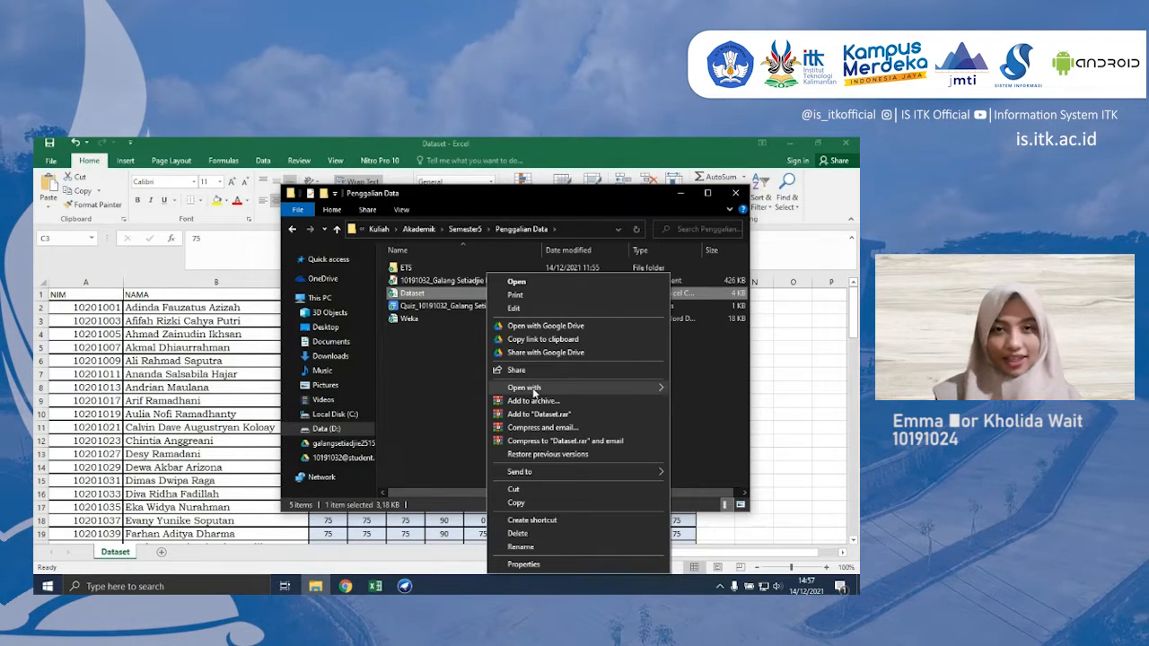
mouse_move(535, 392)
click(700, 402)
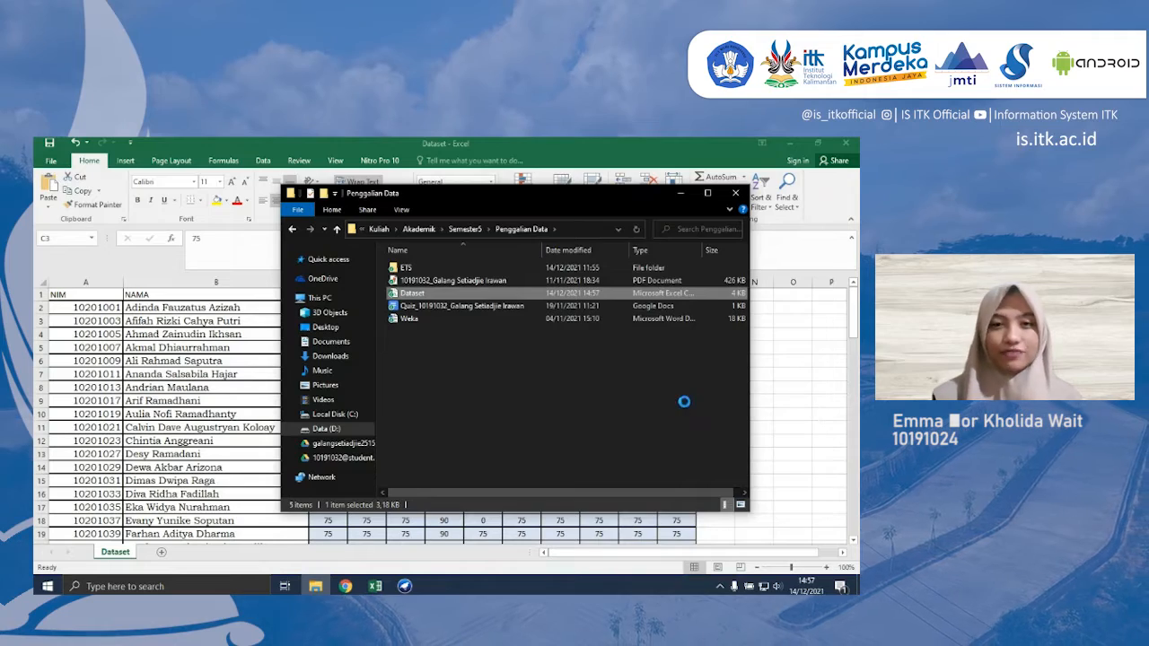
click(690, 196)
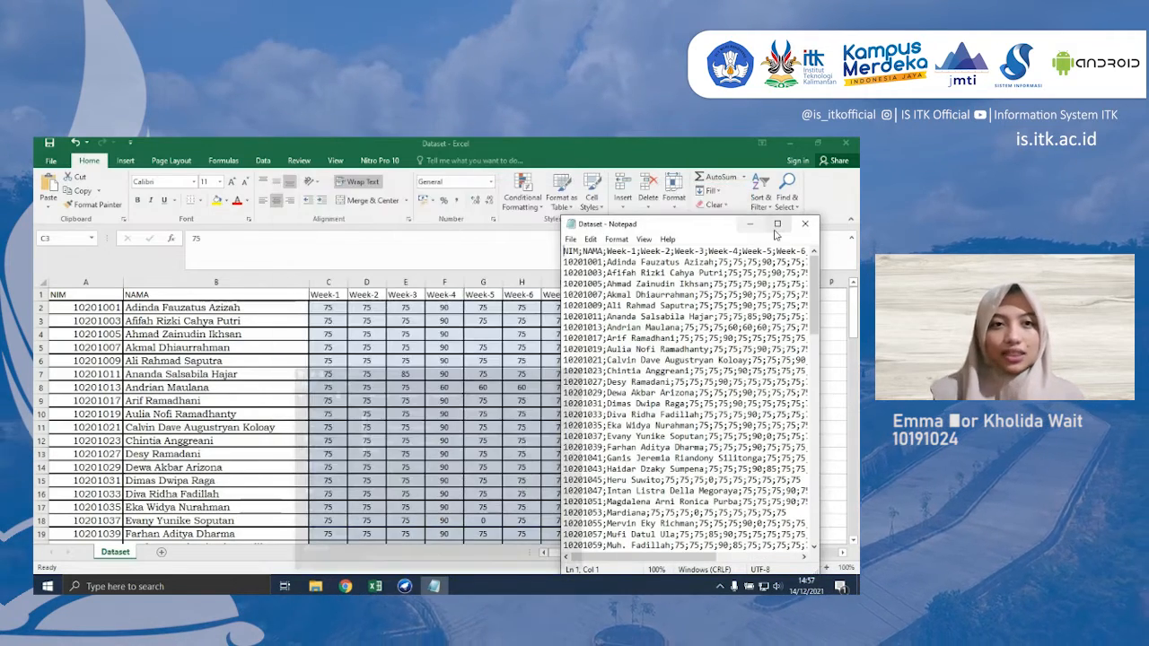
click(777, 223)
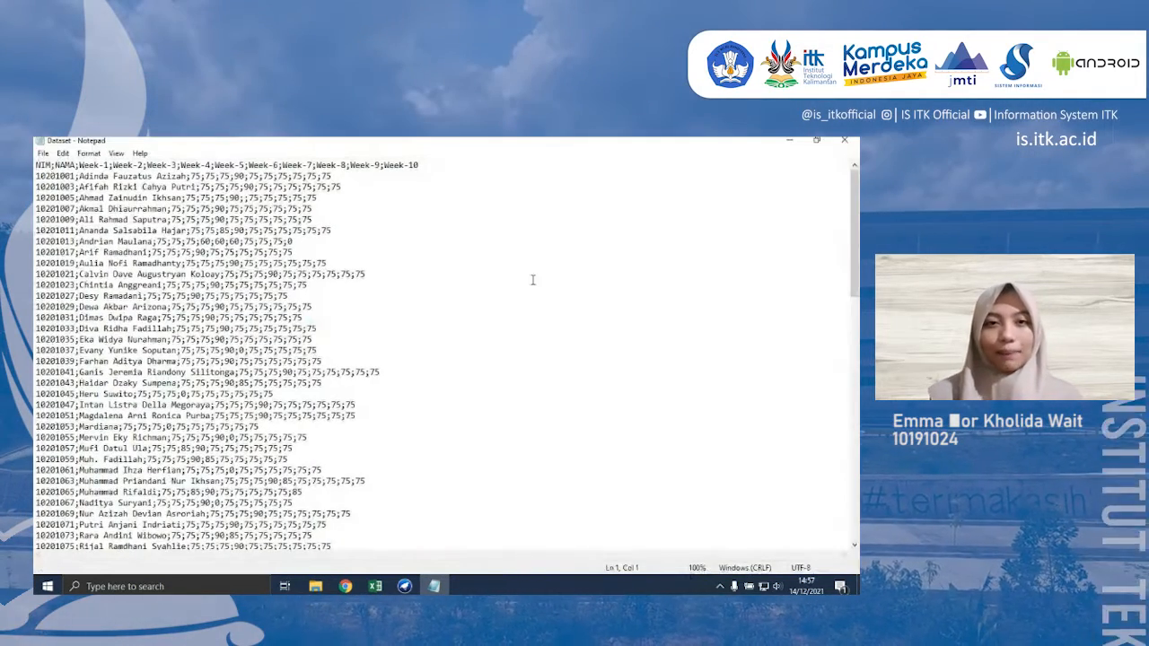
- Delete all the lines containing only semicolons below the last student's row
scroll(402, 329, down, 15)
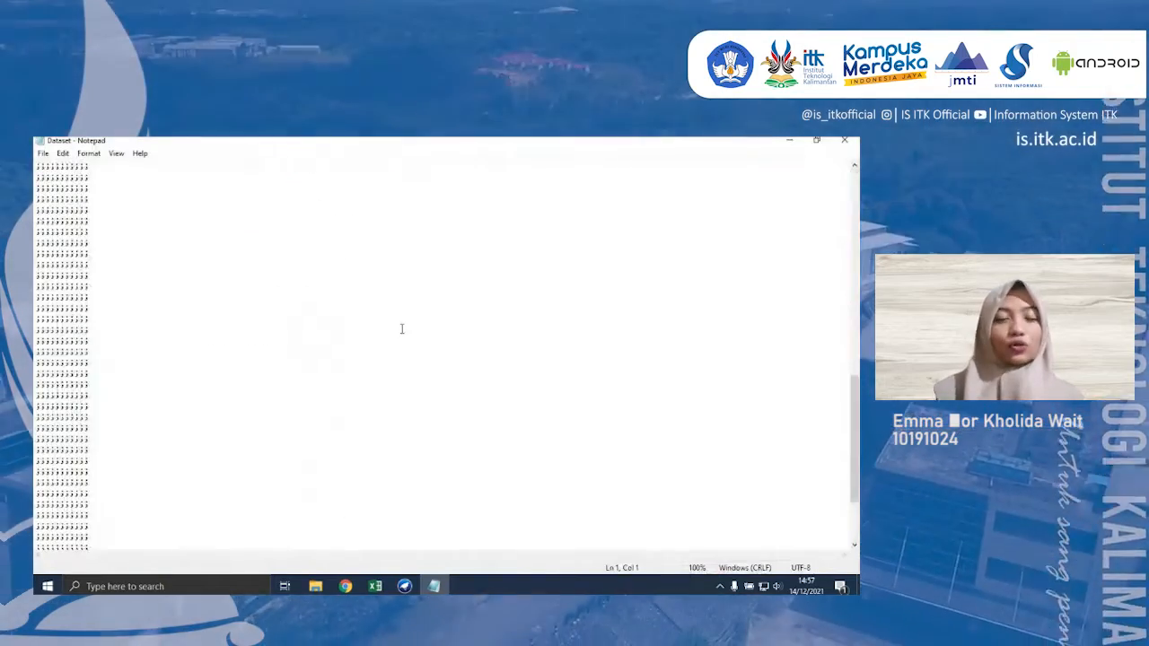
scroll(402, 328, up, 15)
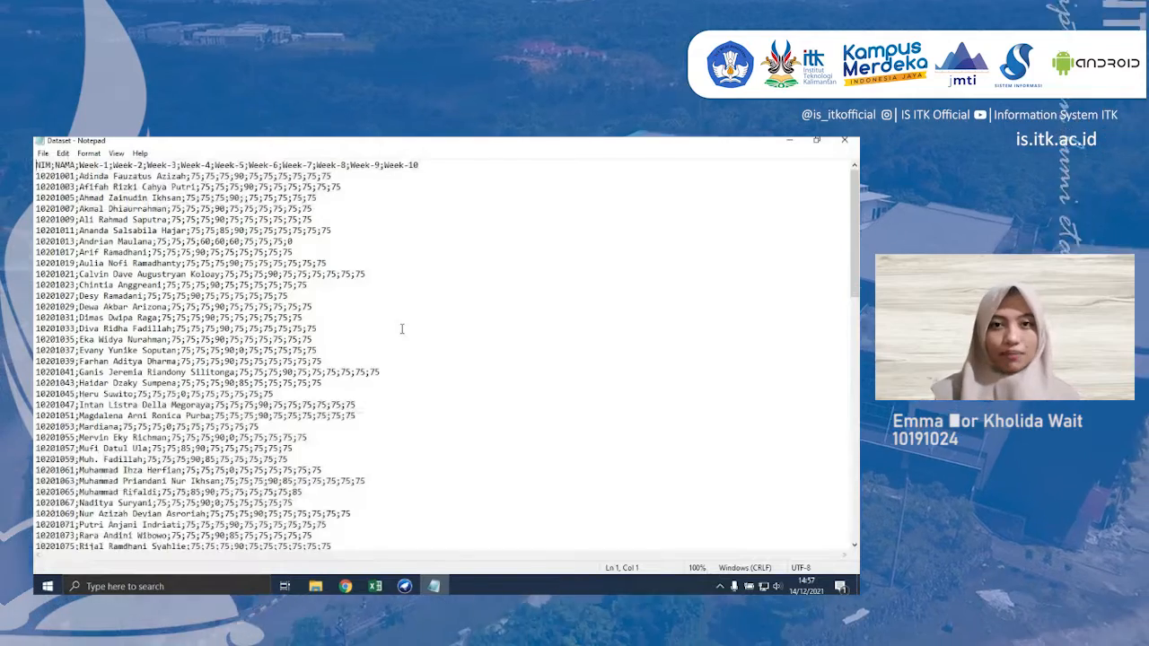
scroll(402, 328, down, 12)
scroll(402, 328, up, 4)
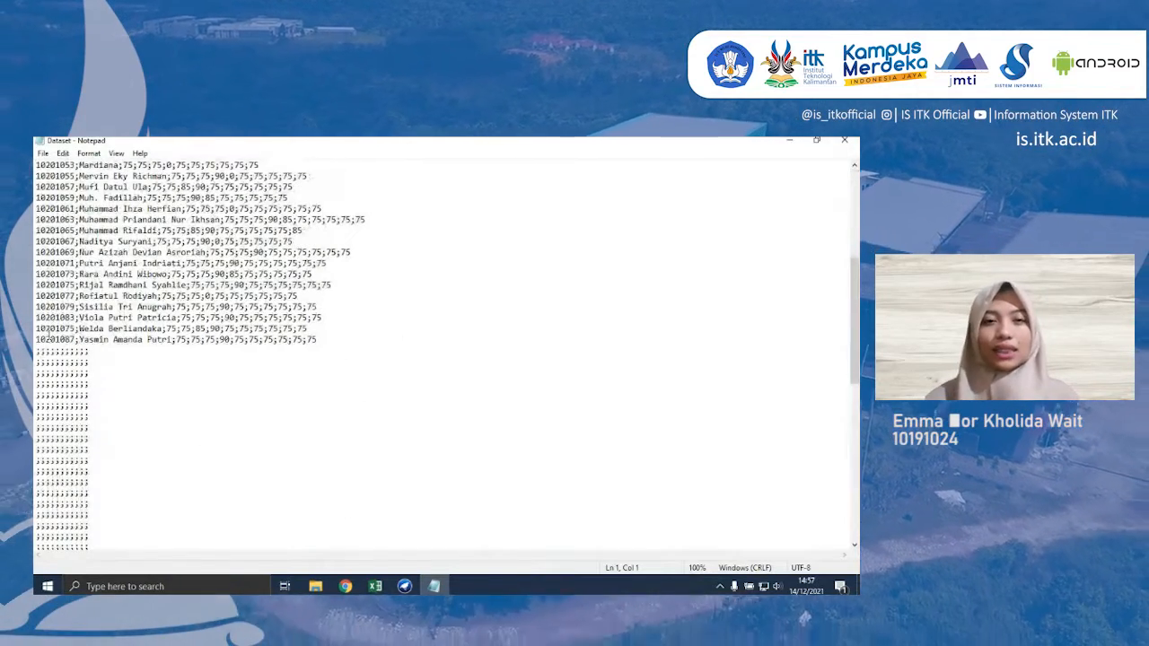
drag(34, 353, 90, 536)
key(BackSpace)
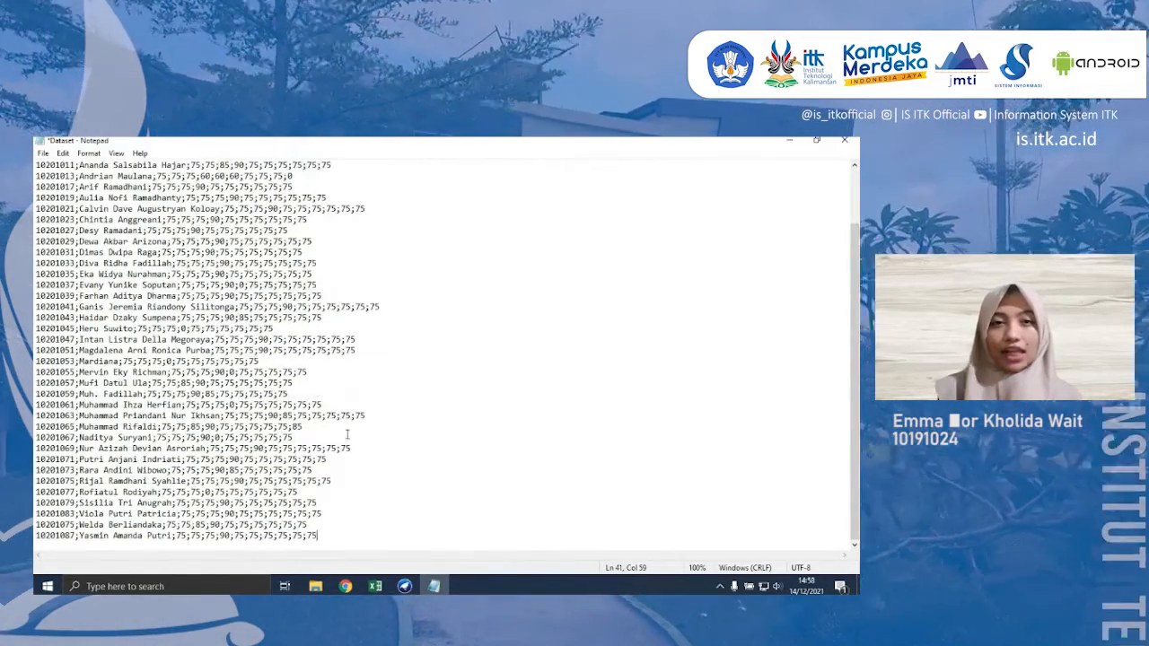
- Replace every semicolon in the Dataset text with a comma
click(346, 437)
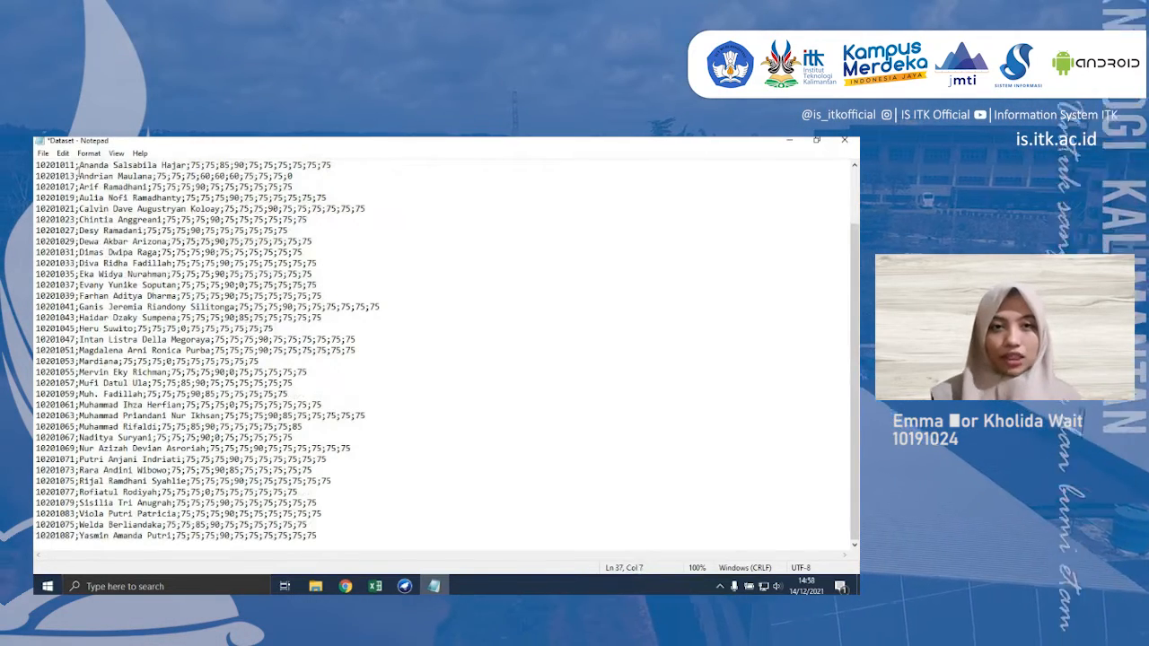
scroll(79, 169, up, 2)
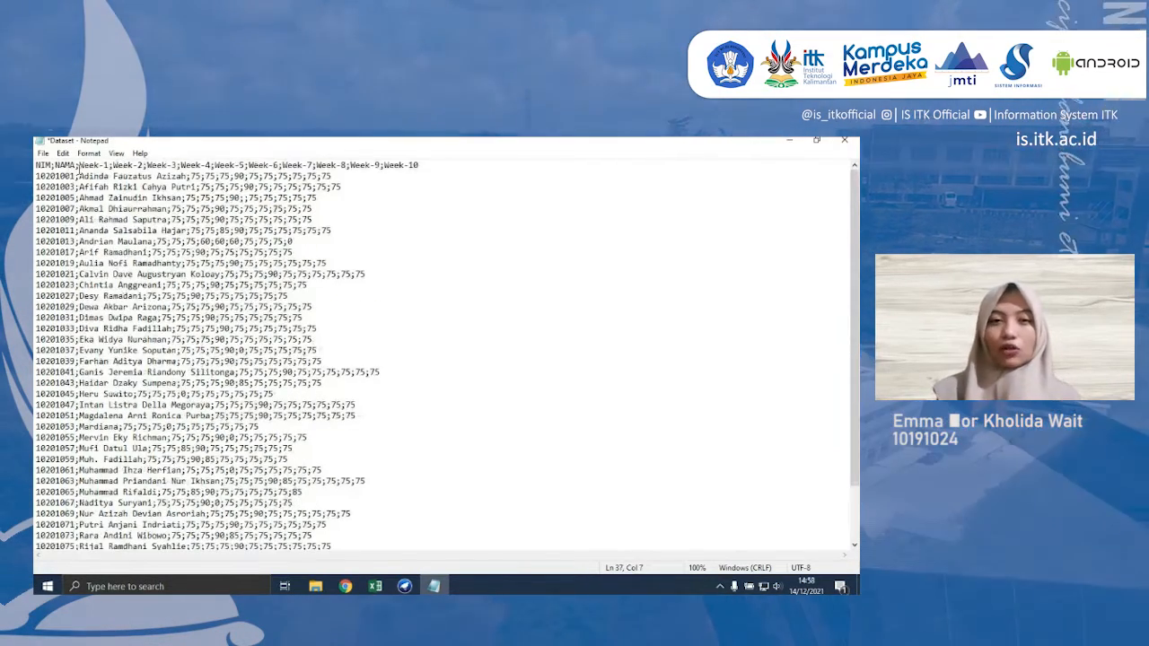
click(268, 252)
click(64, 156)
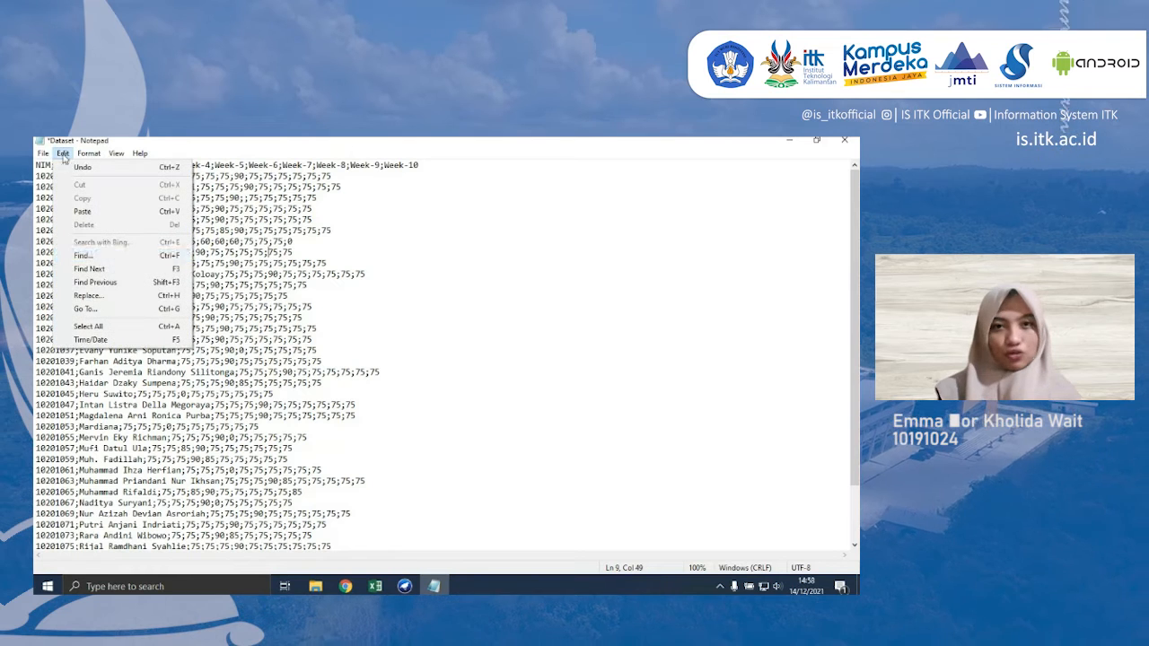
click(124, 295)
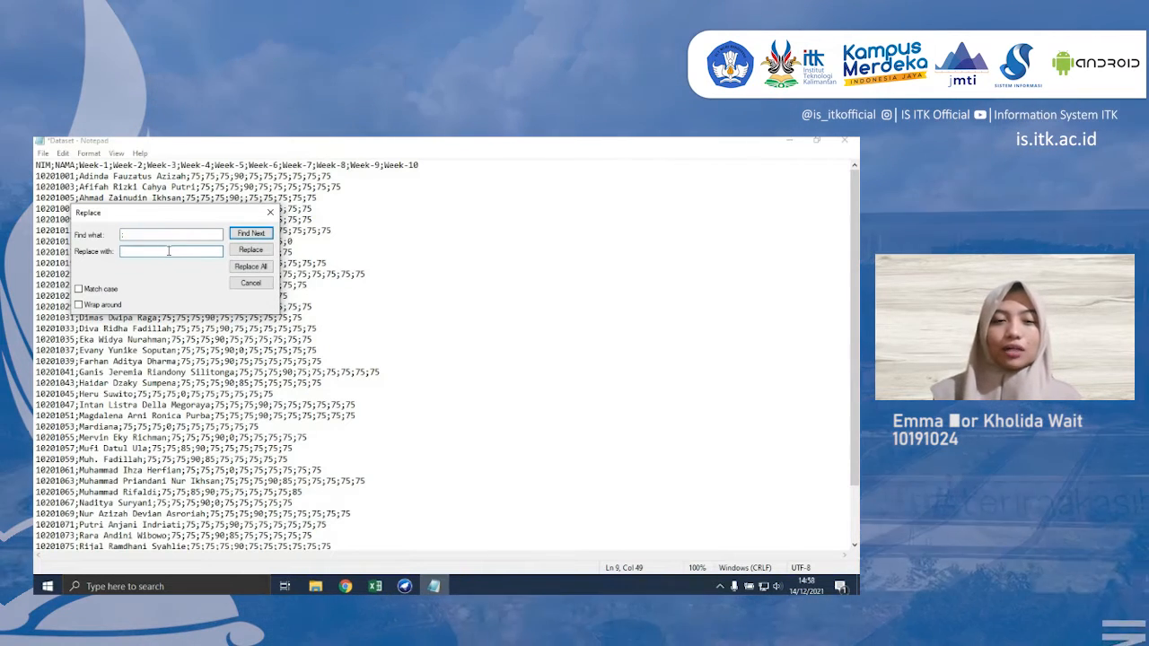
click(266, 267)
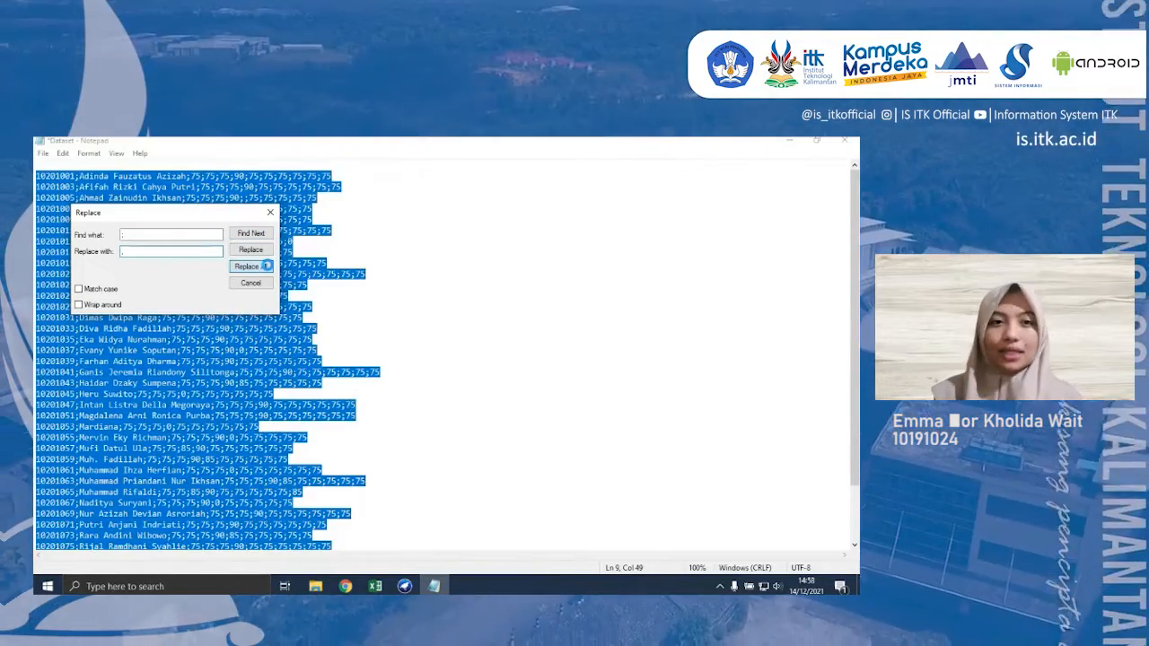
click(271, 214)
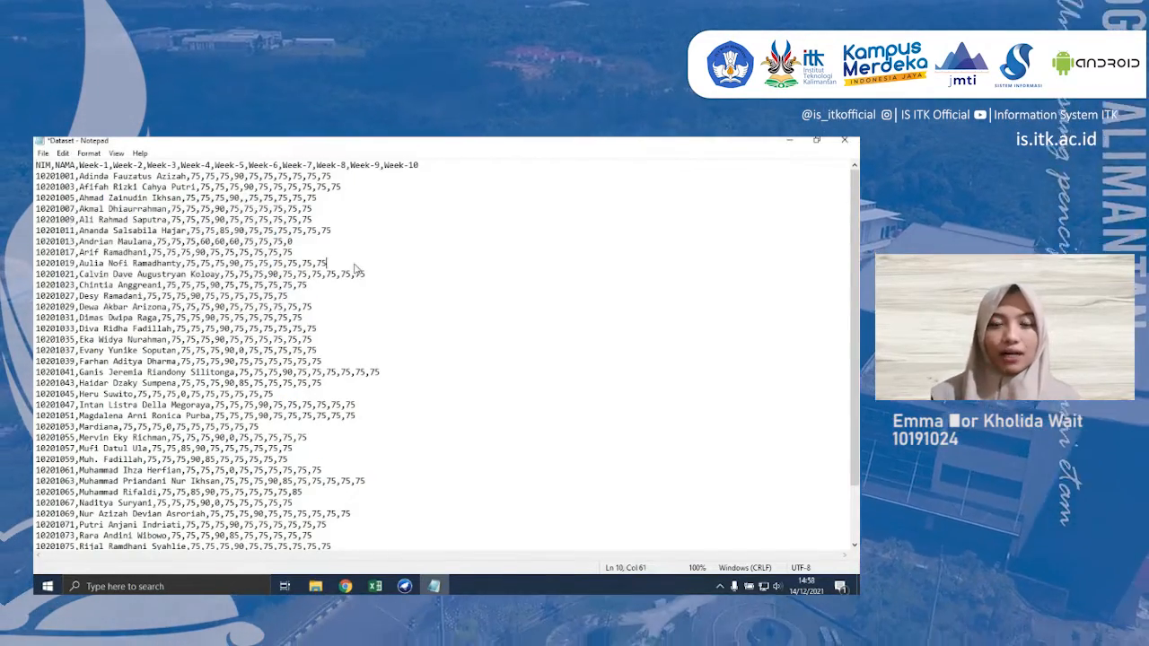
- Save the cleaned text as Dataset_new.csv in the Penggalian Data folder, with All Files as the file type
key(ctrl+shift+s)
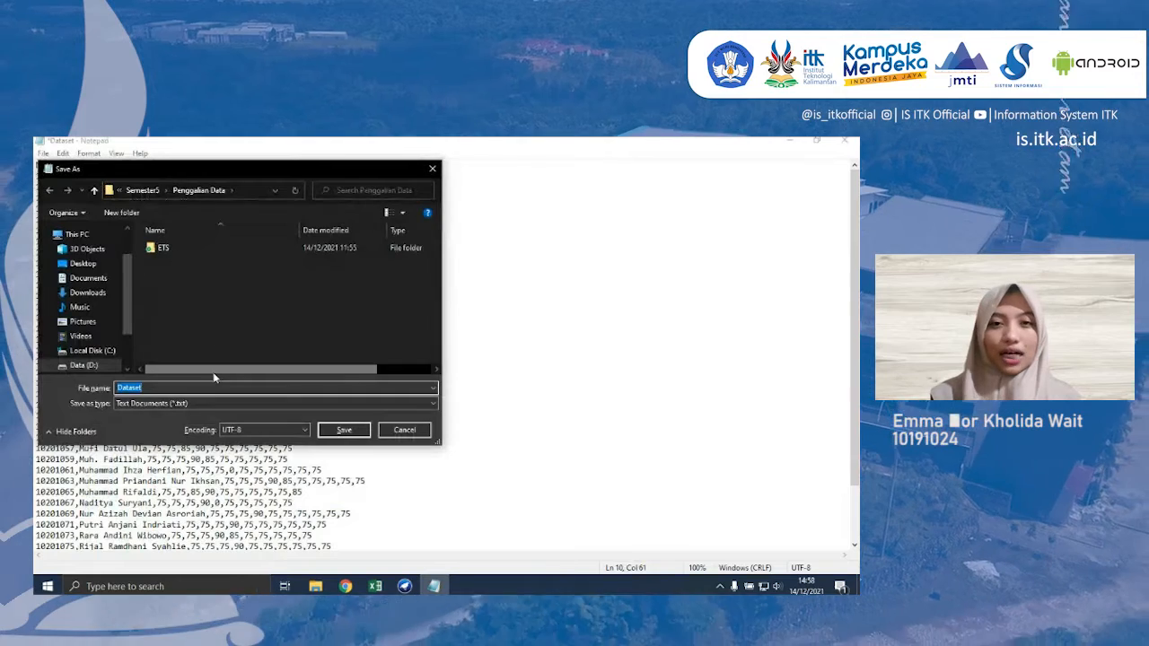
click(207, 404)
click(206, 408)
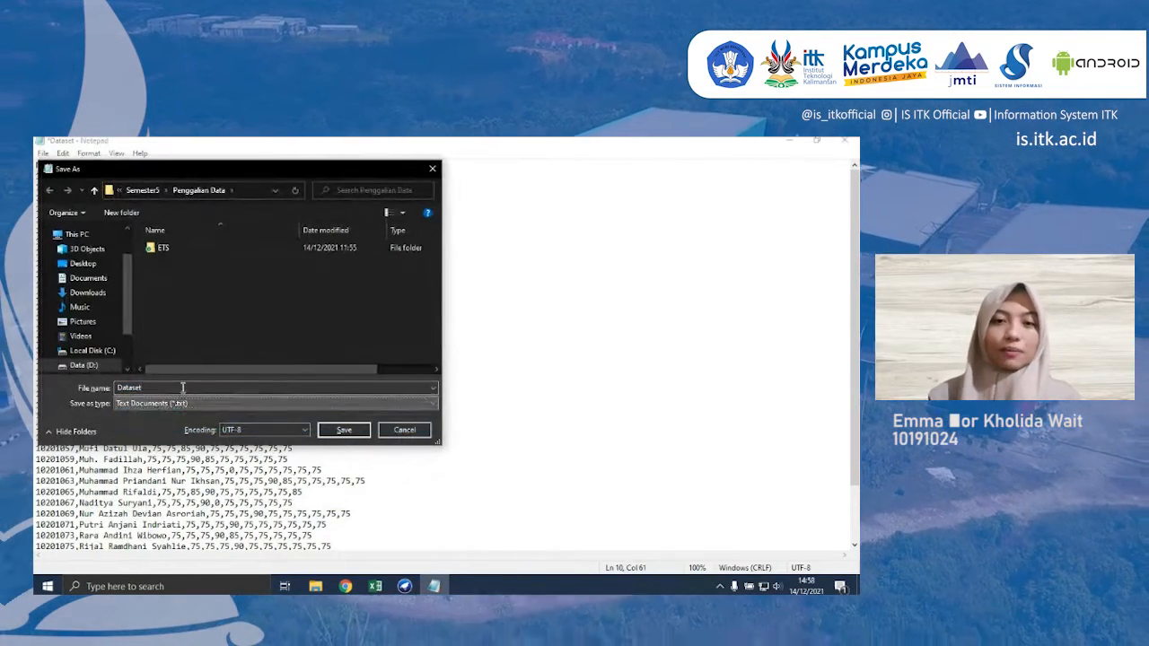
click(206, 403)
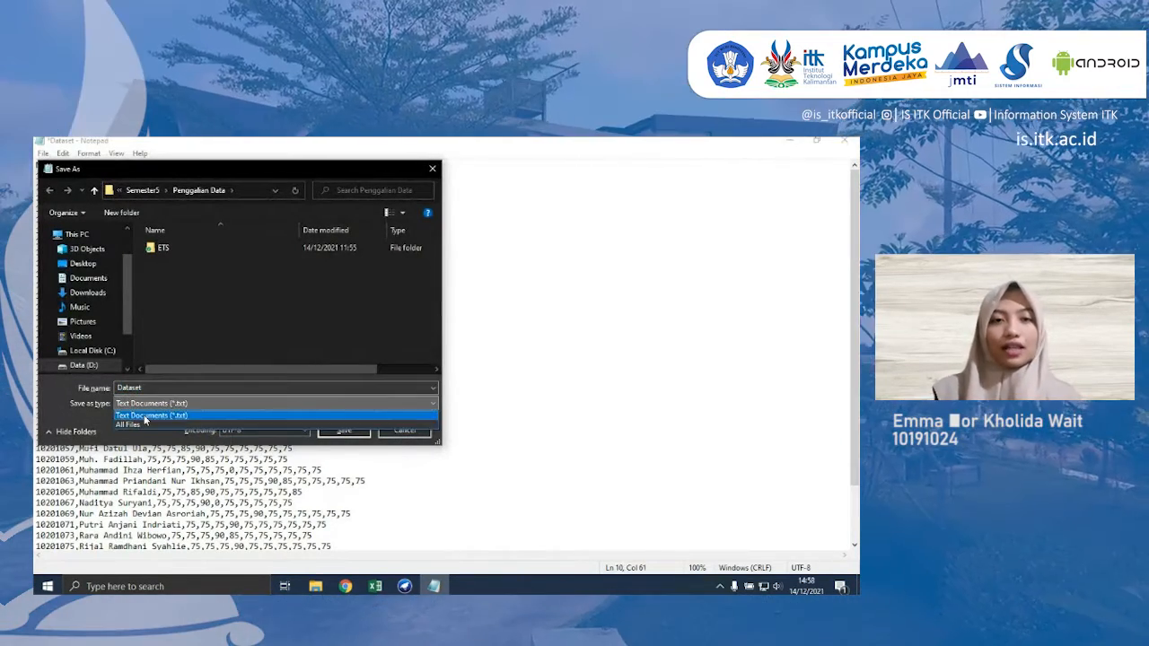
click(144, 421)
click(152, 387)
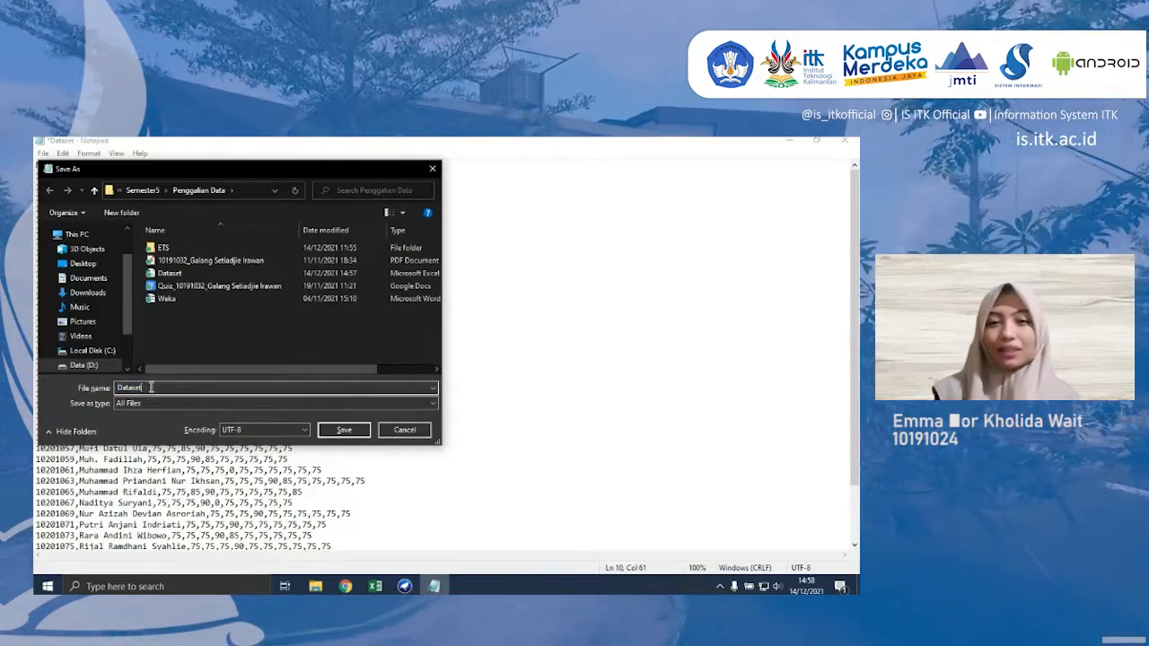
text(_new)
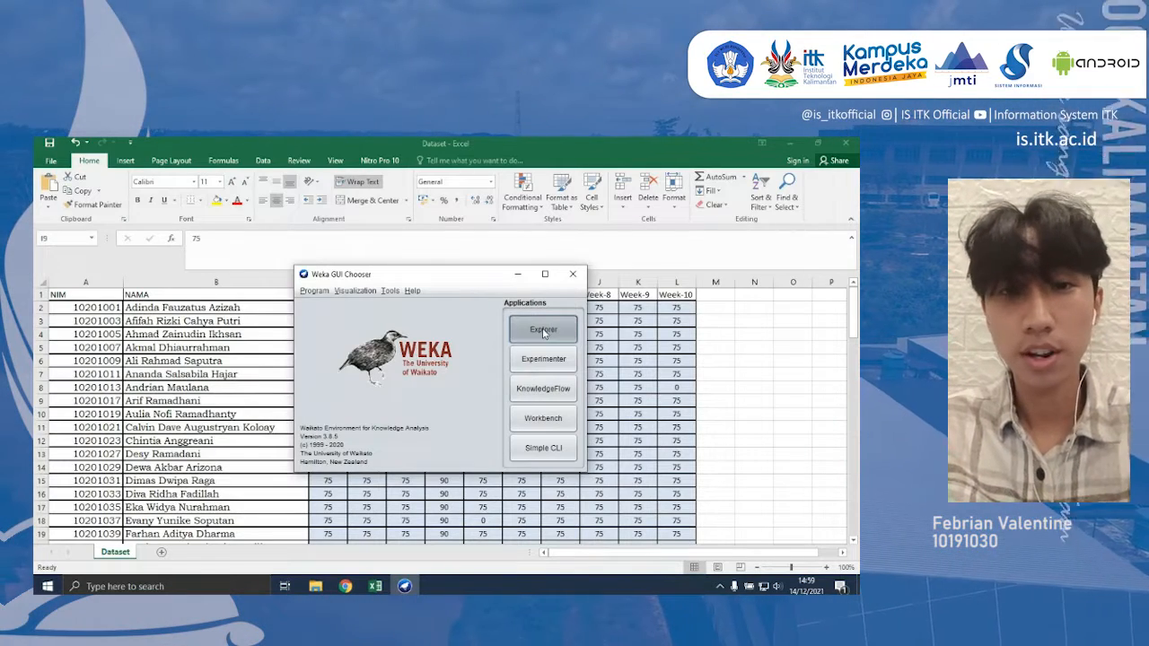
- Switch to the Weka GUI Chooser and launch the Explorer application
click(543, 330)
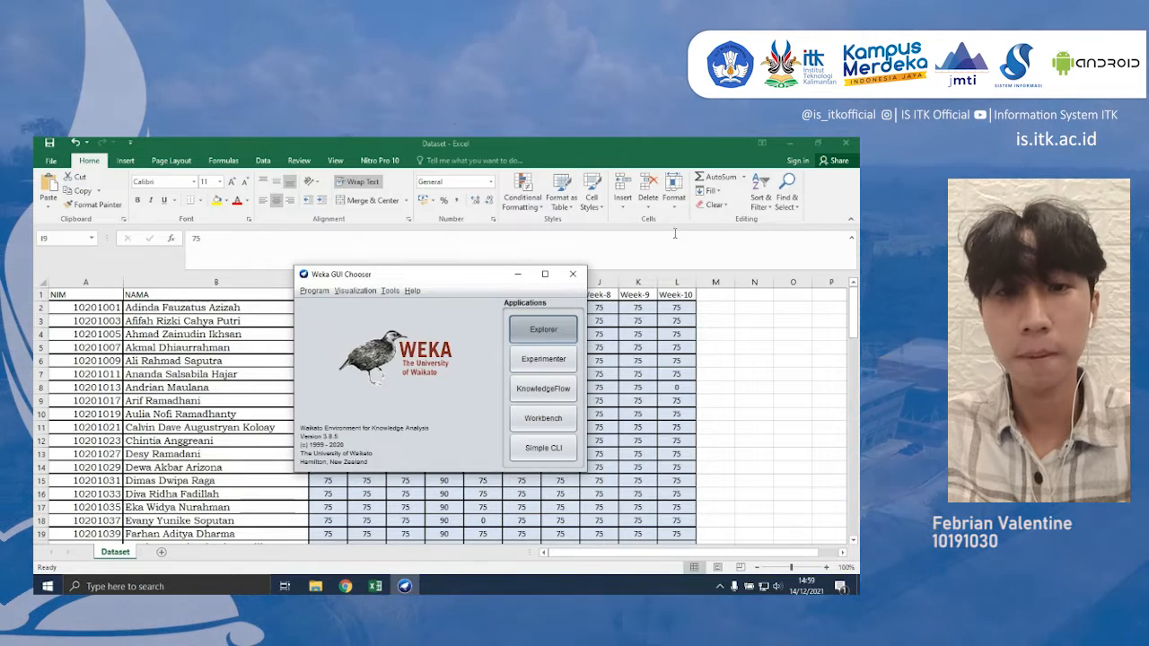
click(177, 225)
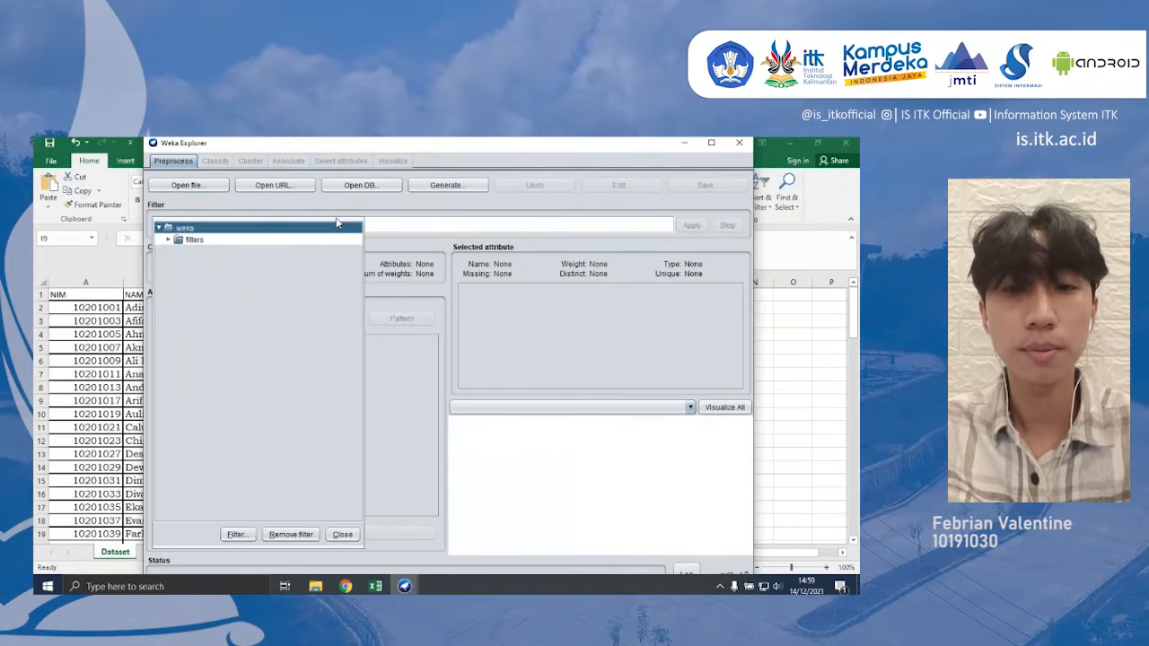
click(193, 184)
- Load Dataset_new.csv from Kuliah > Akademik > Semester5 > Penggalian Data, with CSV data files as the file type
click(189, 185)
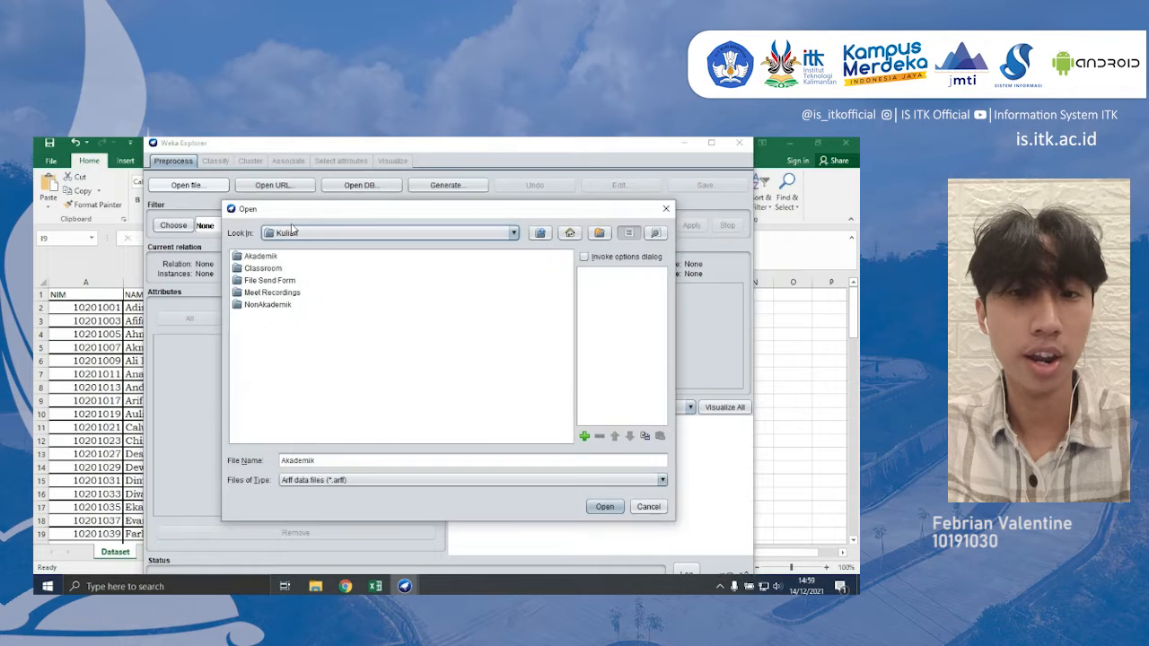
double_click(254, 258)
click(261, 280)
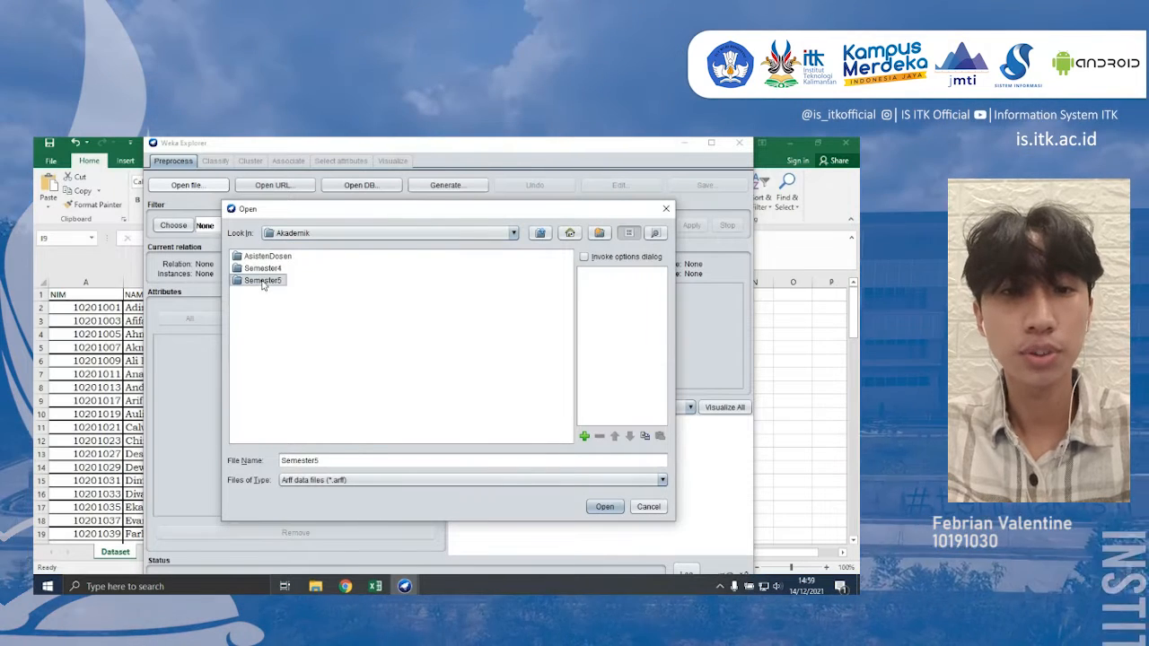
double_click(263, 281)
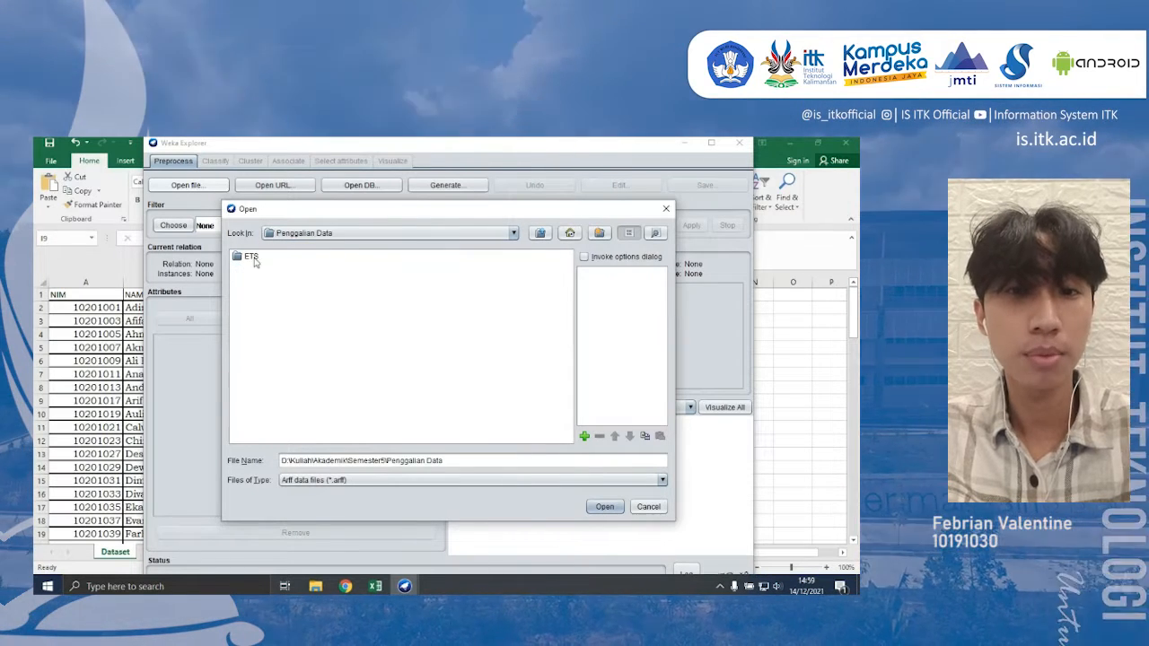
click(387, 481)
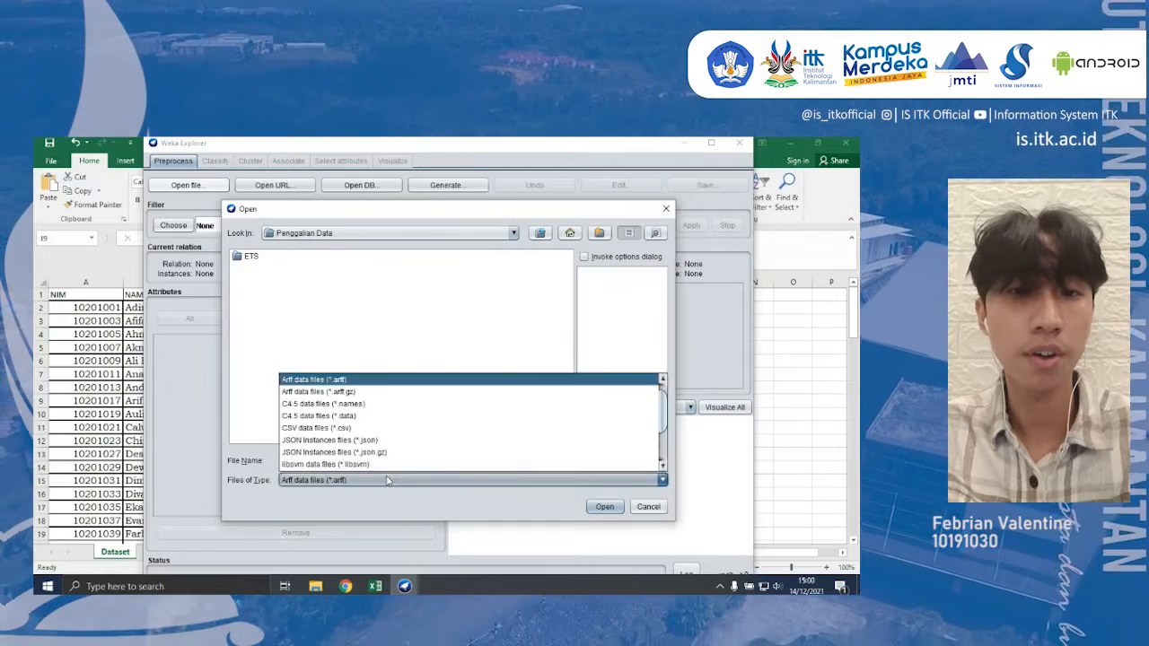
click(334, 433)
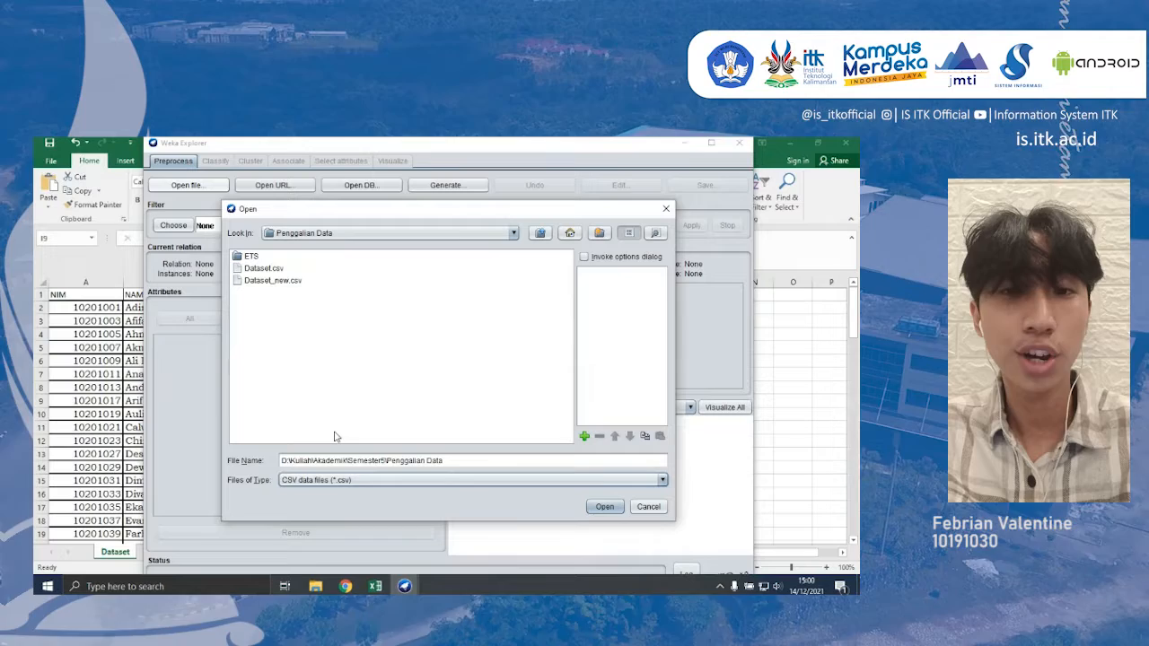
click(259, 281)
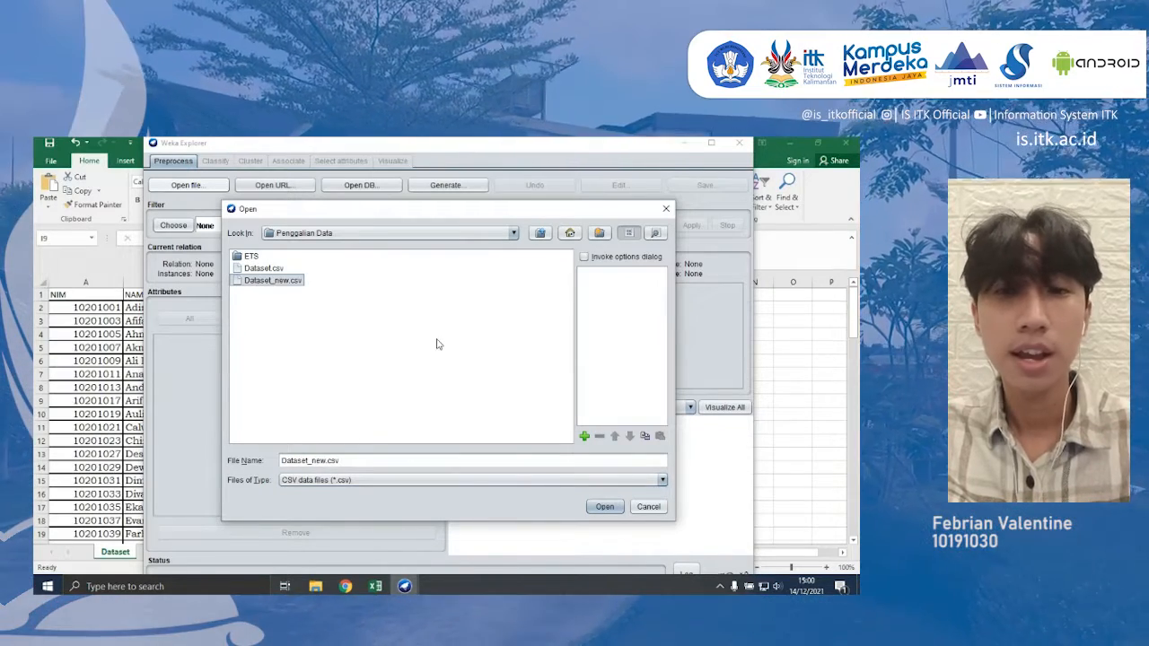
click(605, 507)
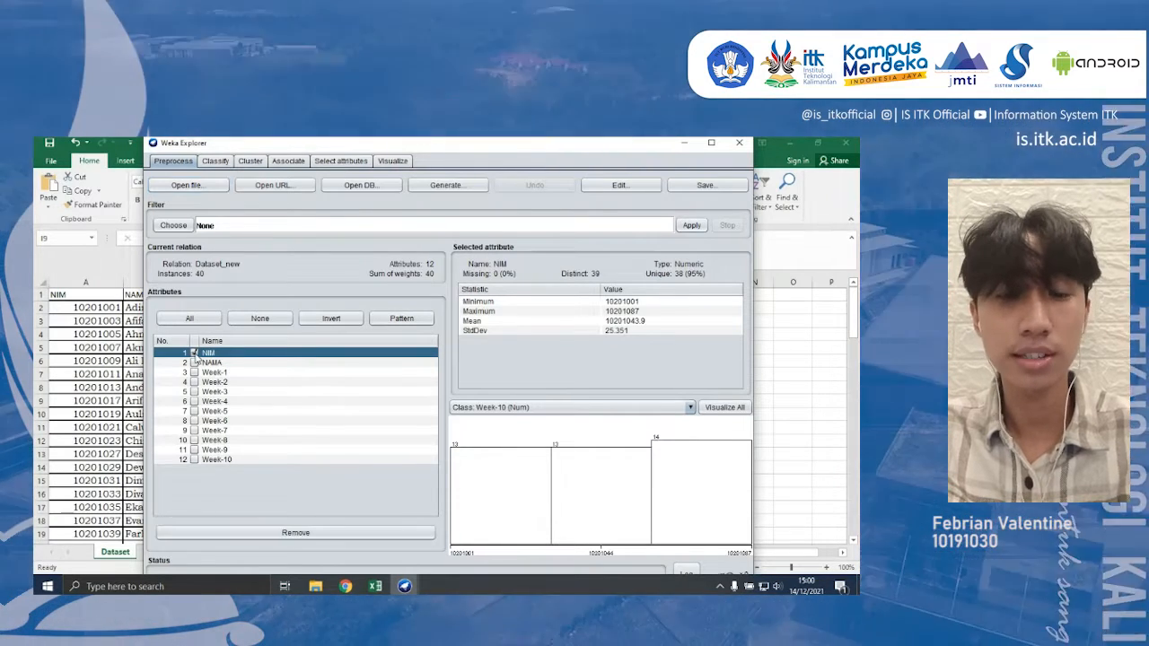
- Remove the NIM and NAMA attributes from the dataset and select all the remaining Week attributes
click(194, 353)
click(194, 363)
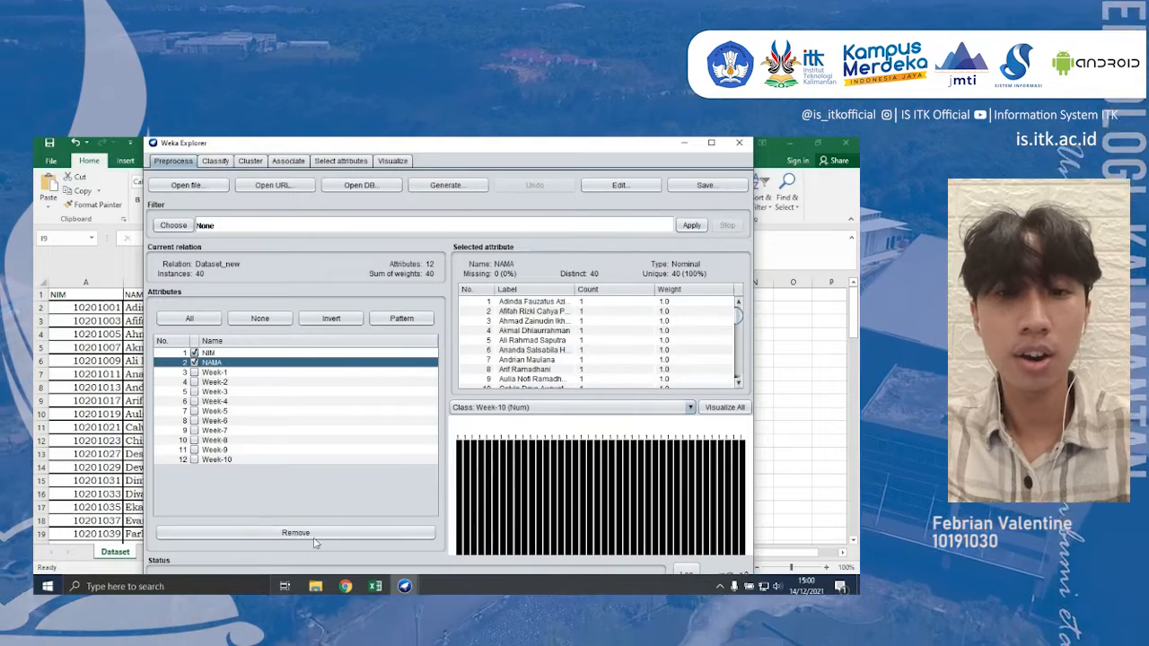
click(297, 533)
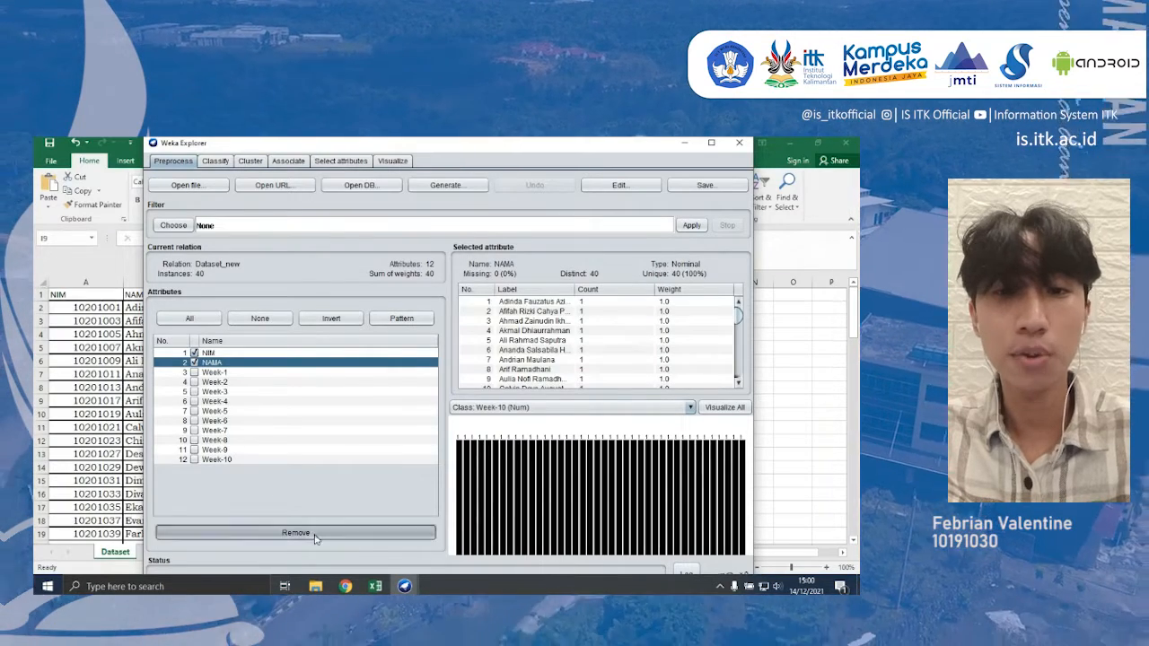
click(201, 322)
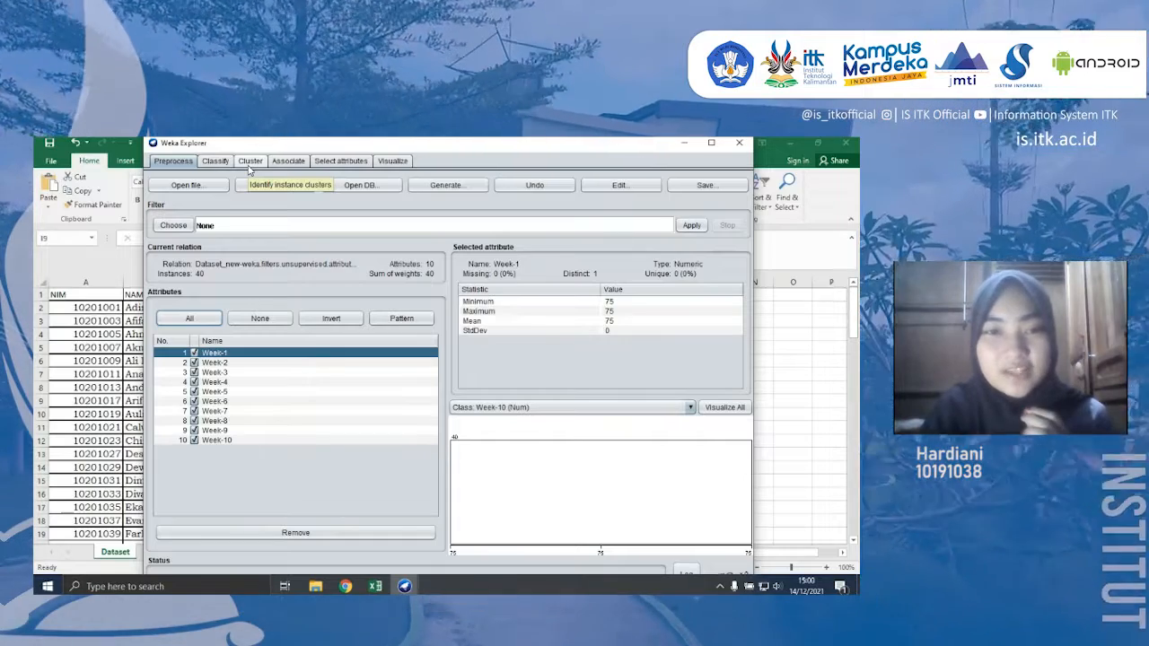
- Choose SimpleKMeans as the clustering algorithm
click(250, 164)
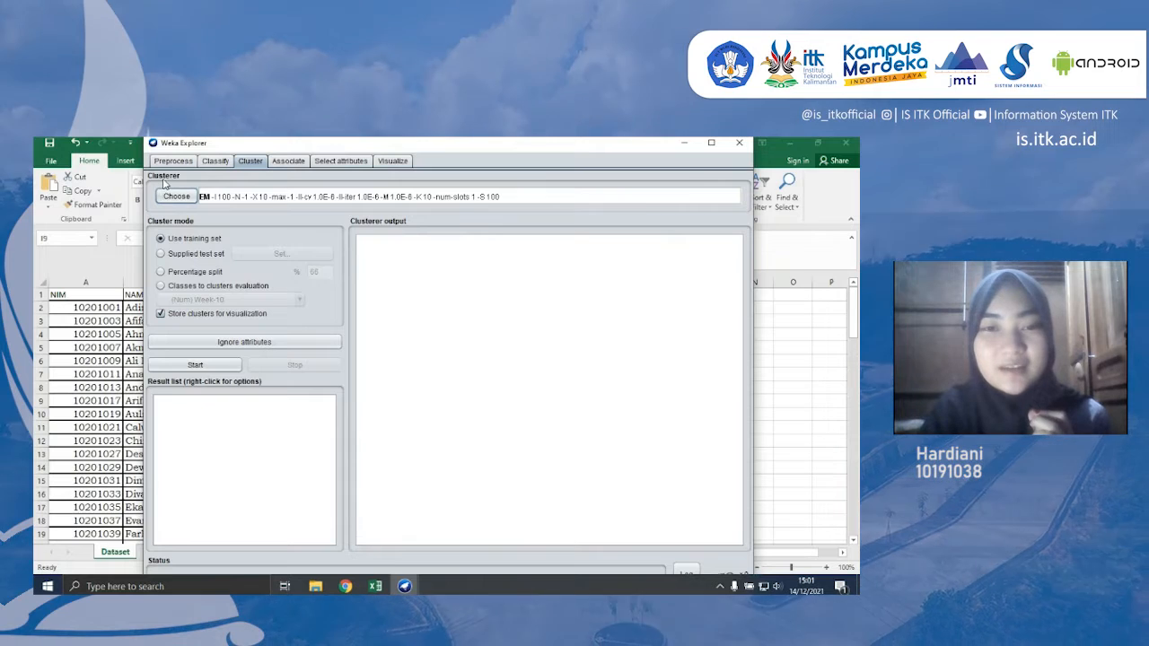
click(176, 196)
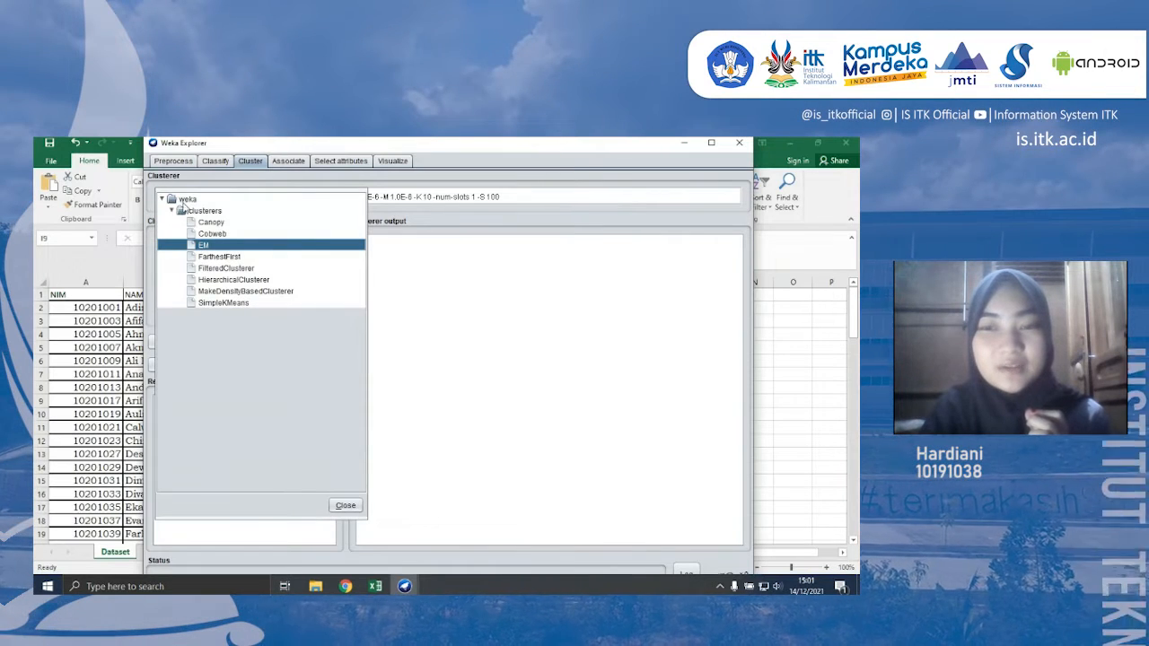
click(230, 303)
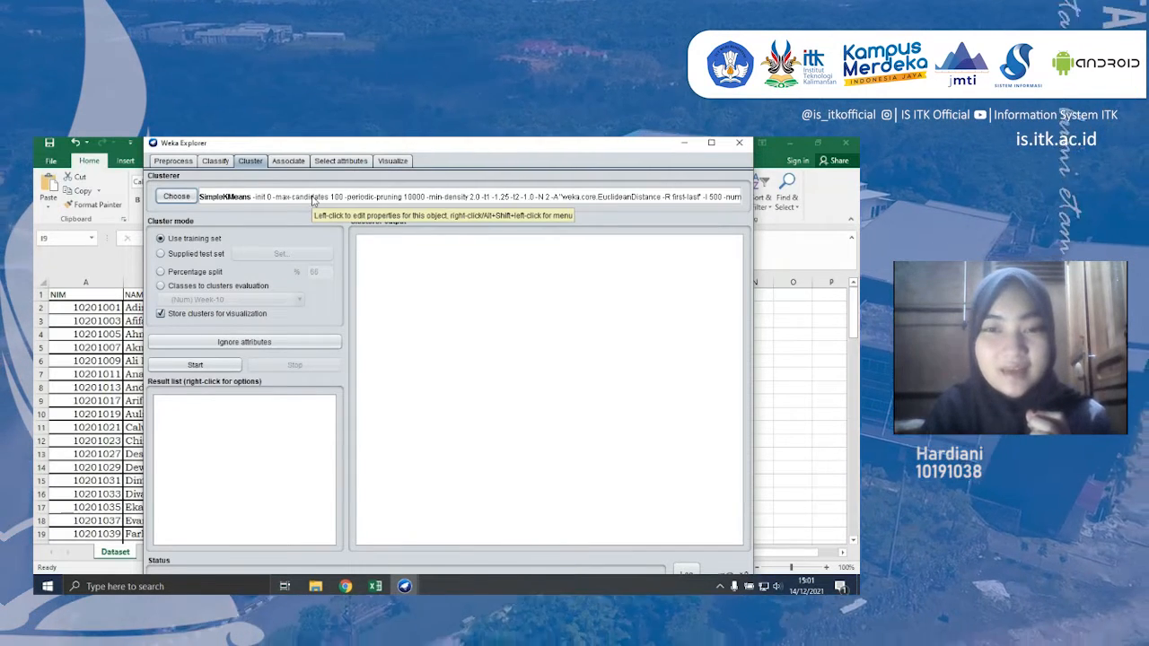
- Review and accept the SimpleKMeans parameters, and run the clustering on the training set
click(235, 201)
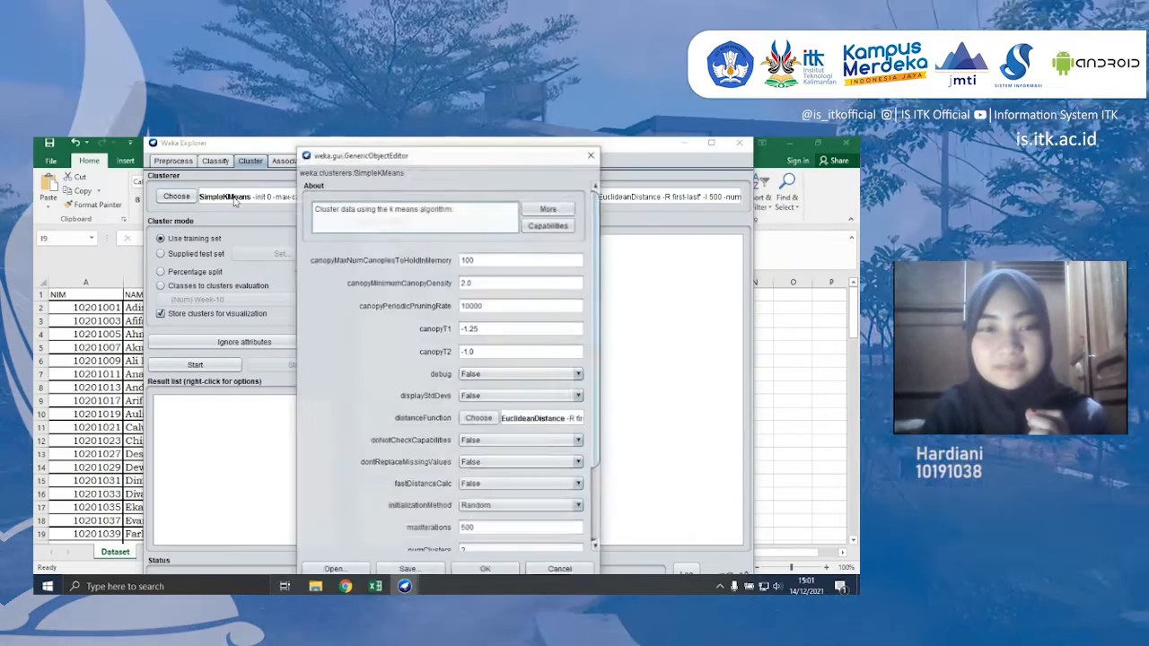
drag(470, 160, 464, 148)
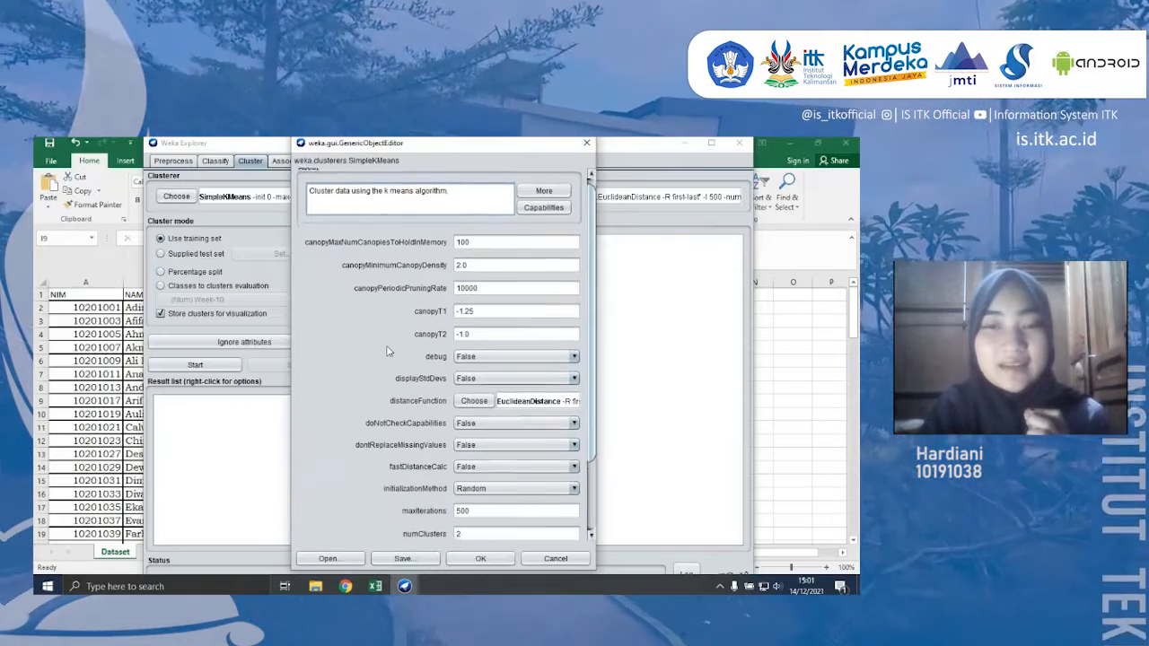
scroll(388, 351, down, 2)
scroll(388, 351, down, 4)
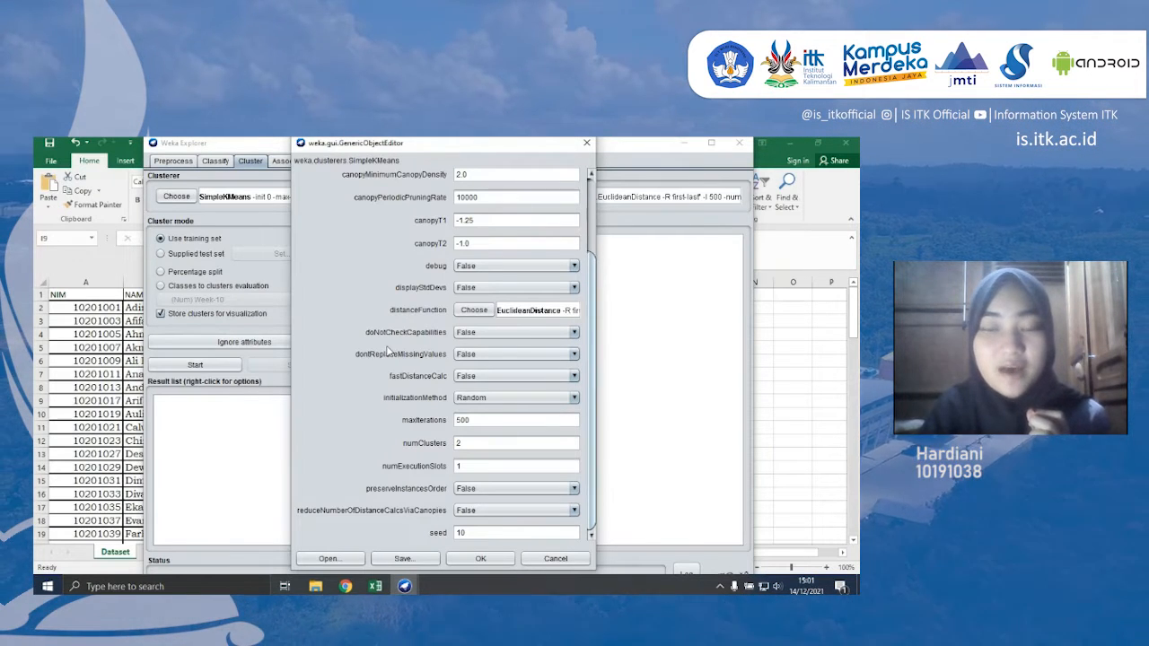
click(482, 559)
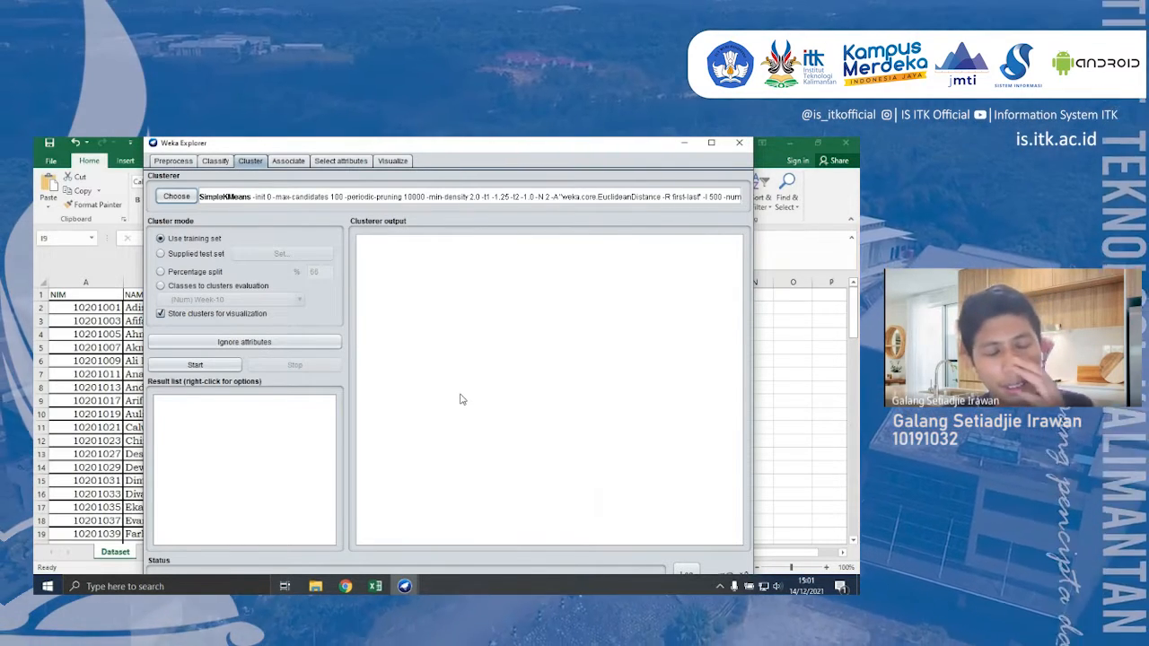
click(180, 368)
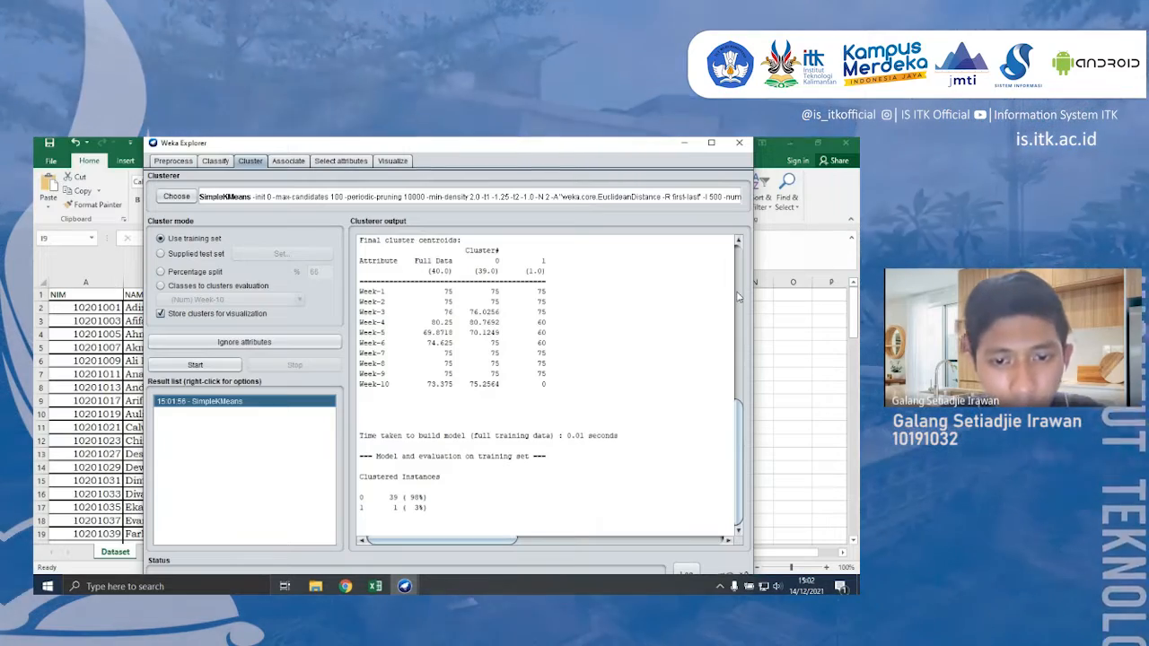
- Examine the clusterer output from the run information down to the final cluster centroids and clustered instances
scroll(743, 330, up, 6)
scroll(743, 330, down, 6)
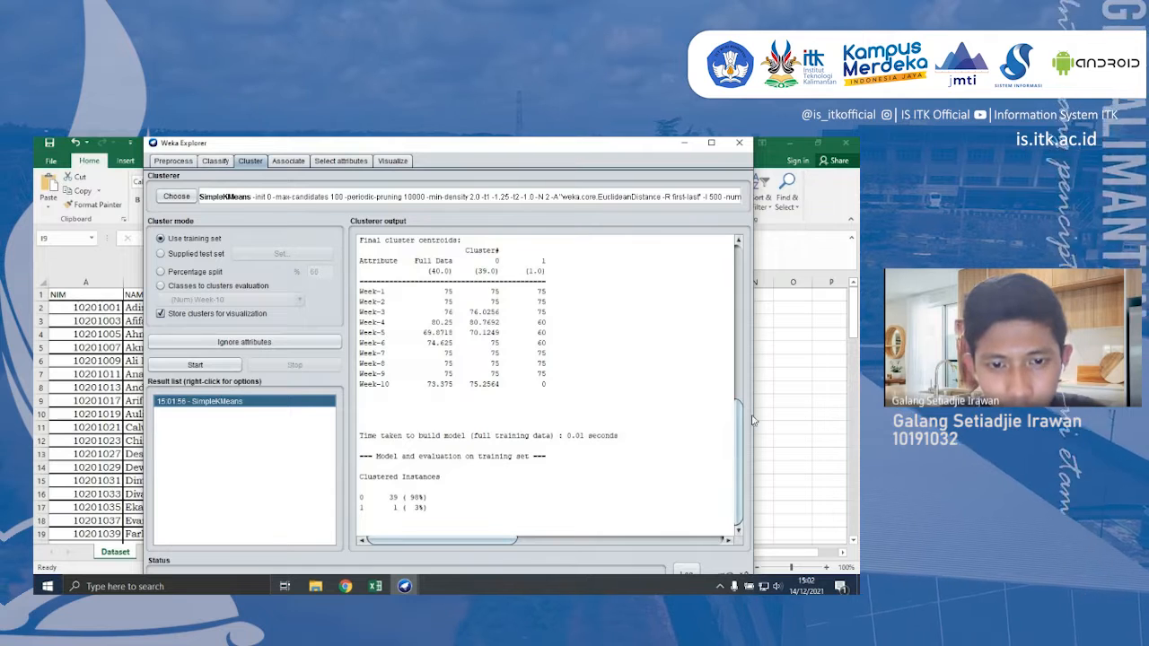
drag(737, 422, 730, 246)
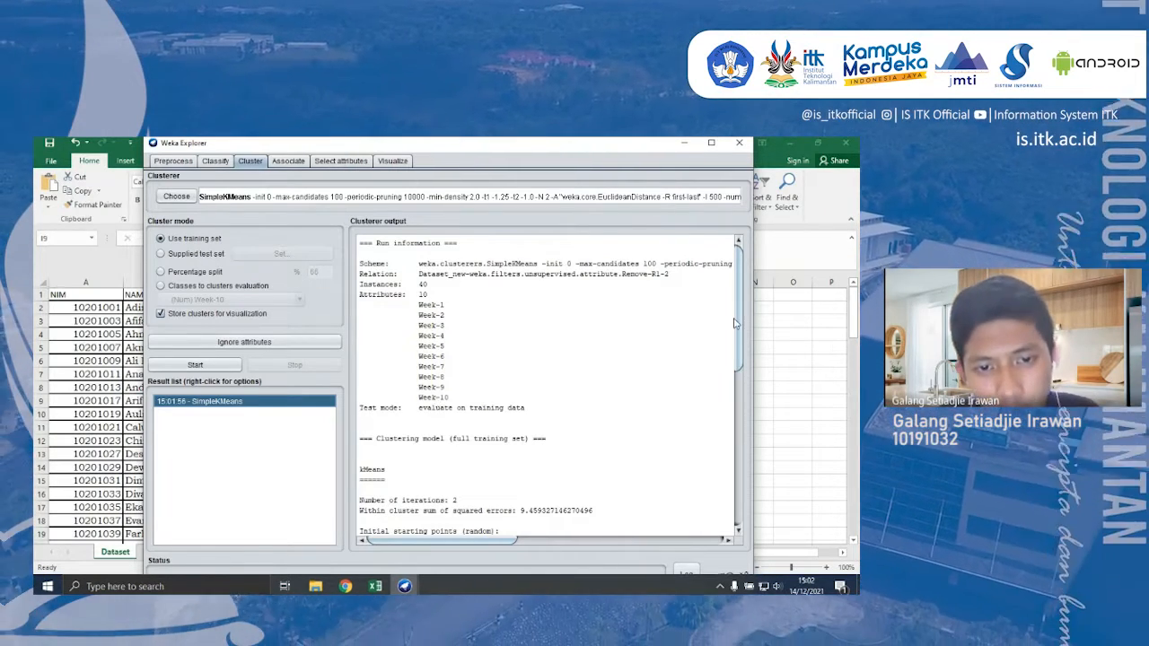
scroll(381, 326, down, 5)
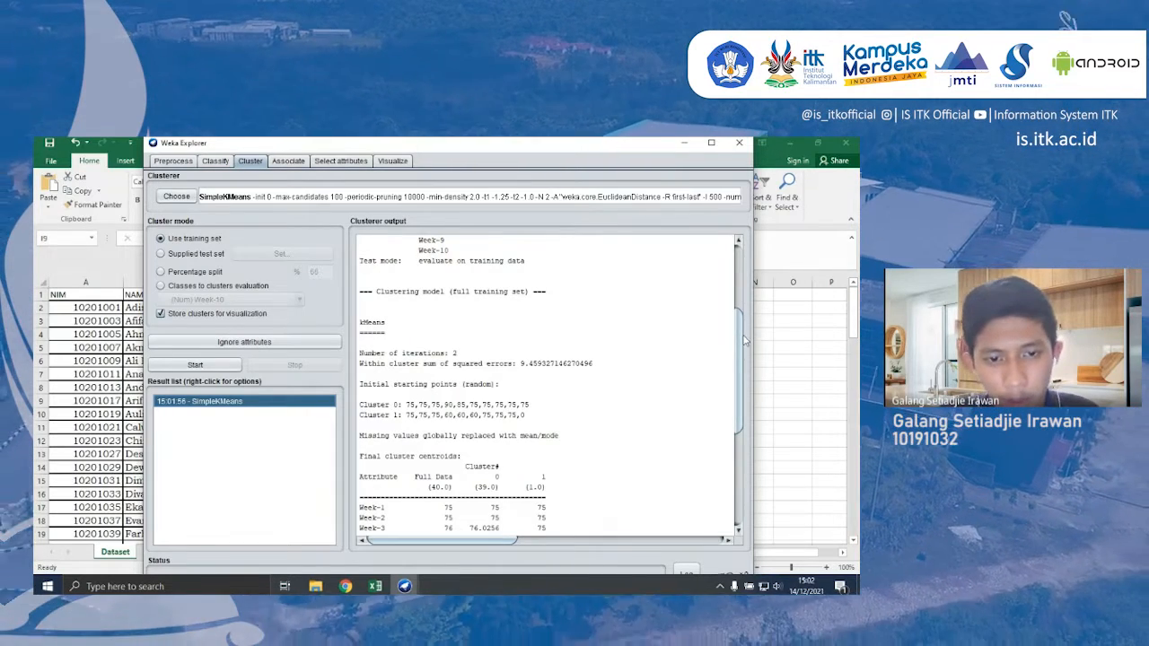
drag(738, 332, 745, 419)
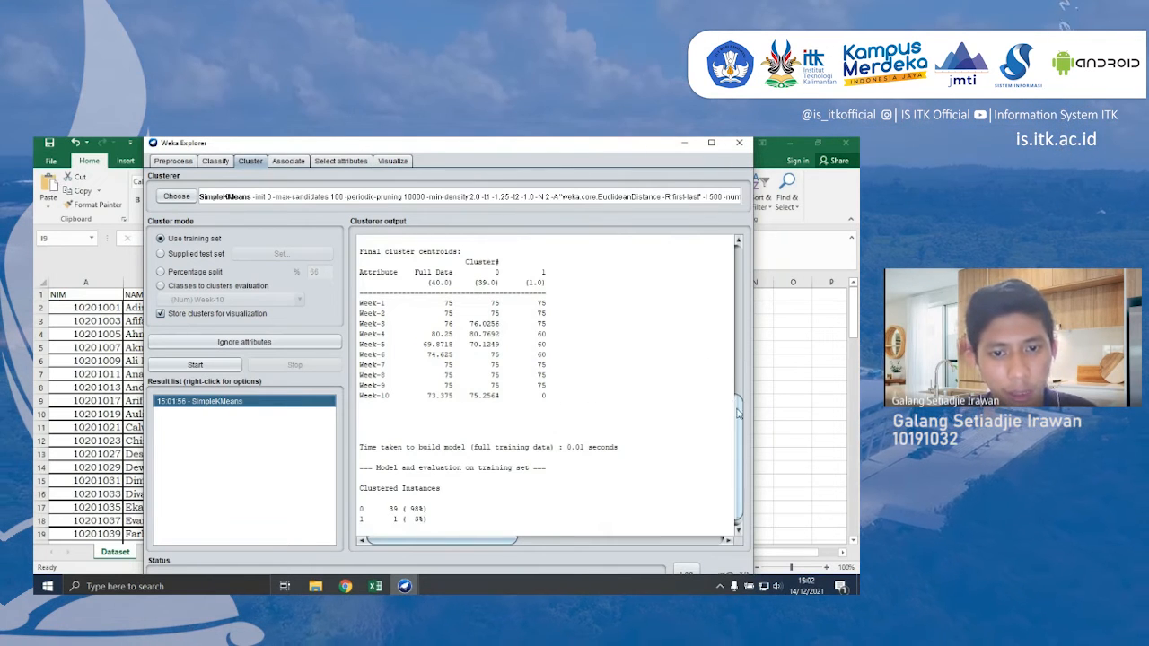
- Open the cluster assignments visualization for the SimpleKMeans result
drag(738, 413, 743, 437)
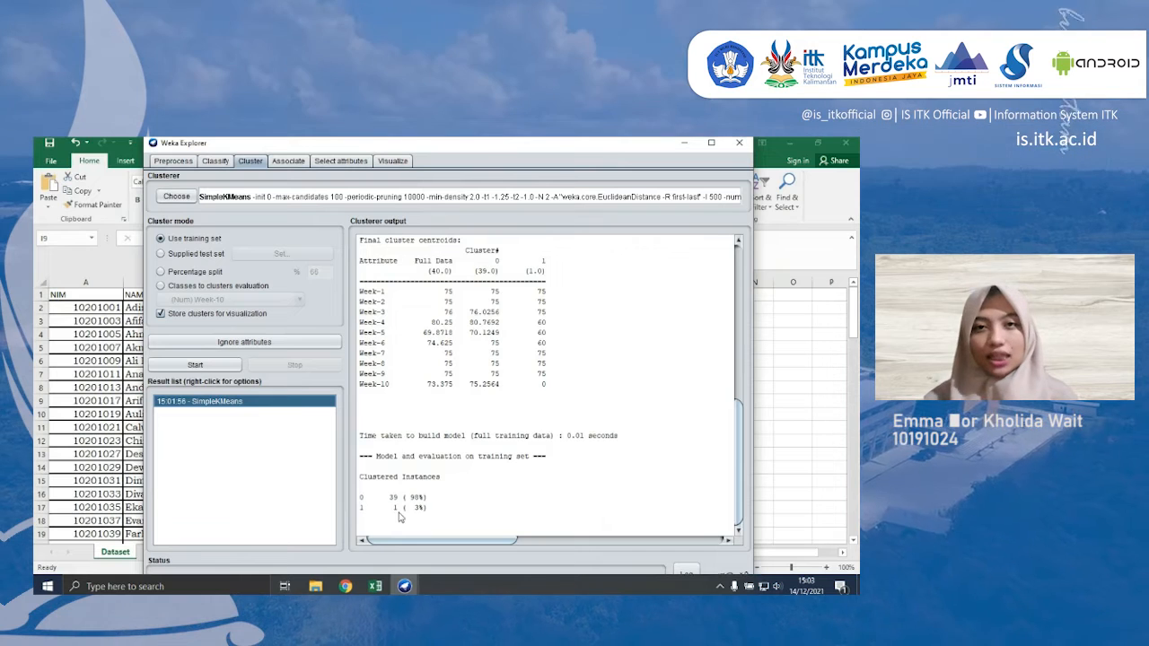
right_click(215, 405)
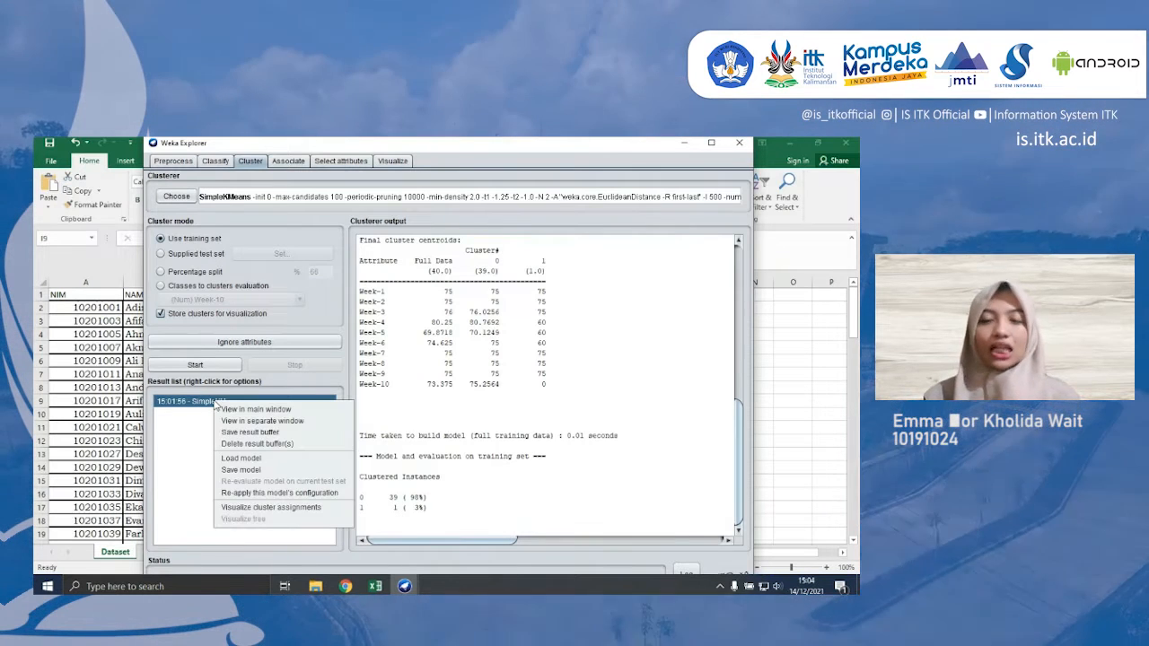
click(249, 508)
- Plot Cluster on the X axis and Instance_number on the Y axis of the cluster visualization
click(314, 219)
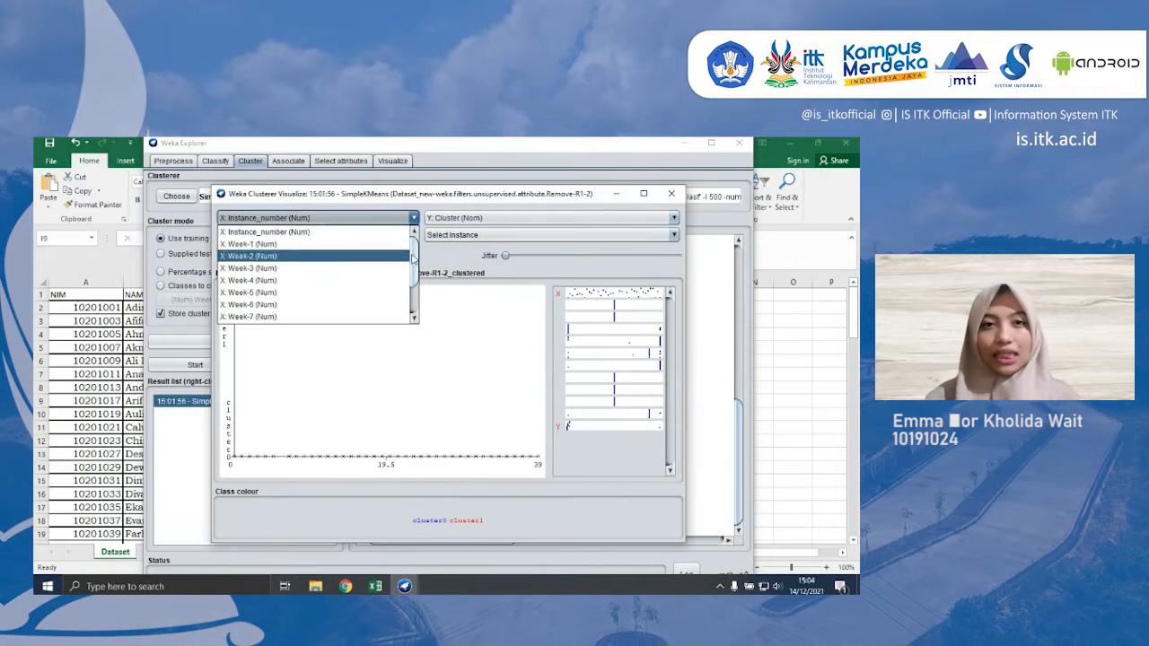
scroll(369, 316, down, 2)
click(365, 319)
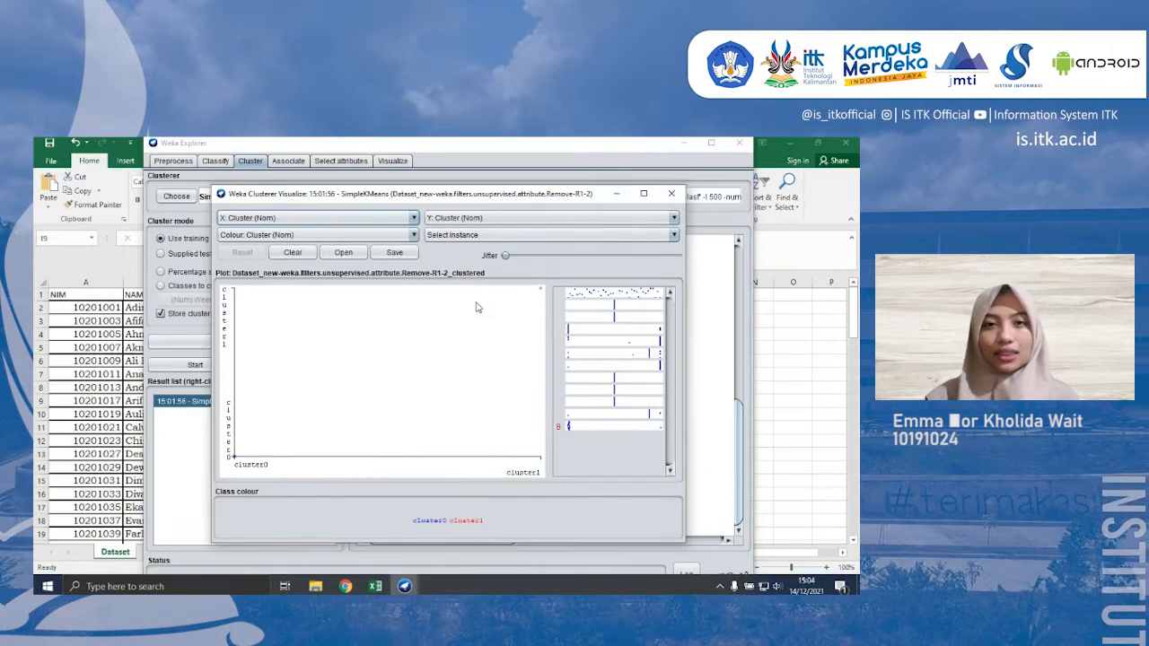
click(593, 218)
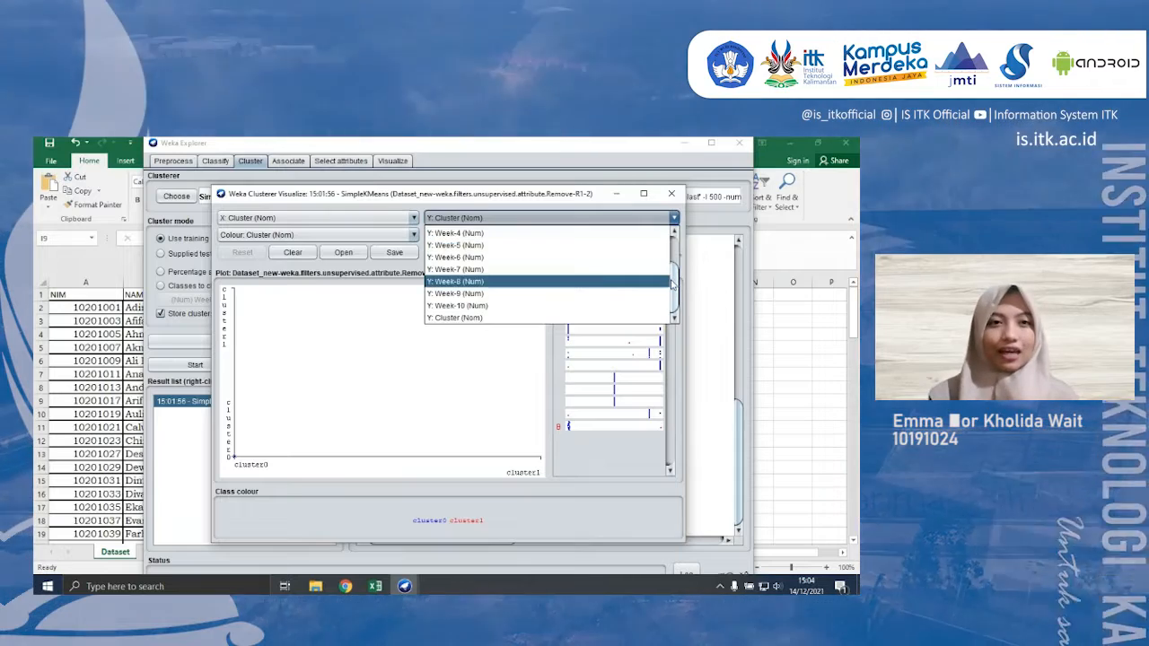
scroll(675, 240, up, 2)
click(642, 232)
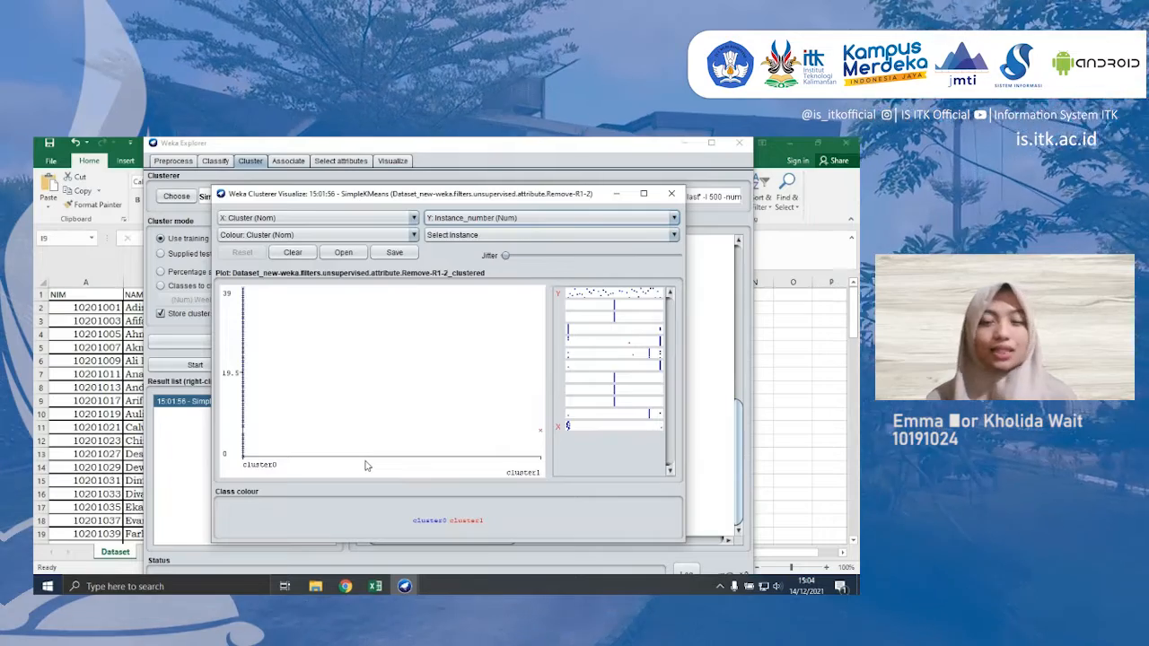
- Try different jitter amounts to spread out the plotted points
drag(506, 256, 561, 268)
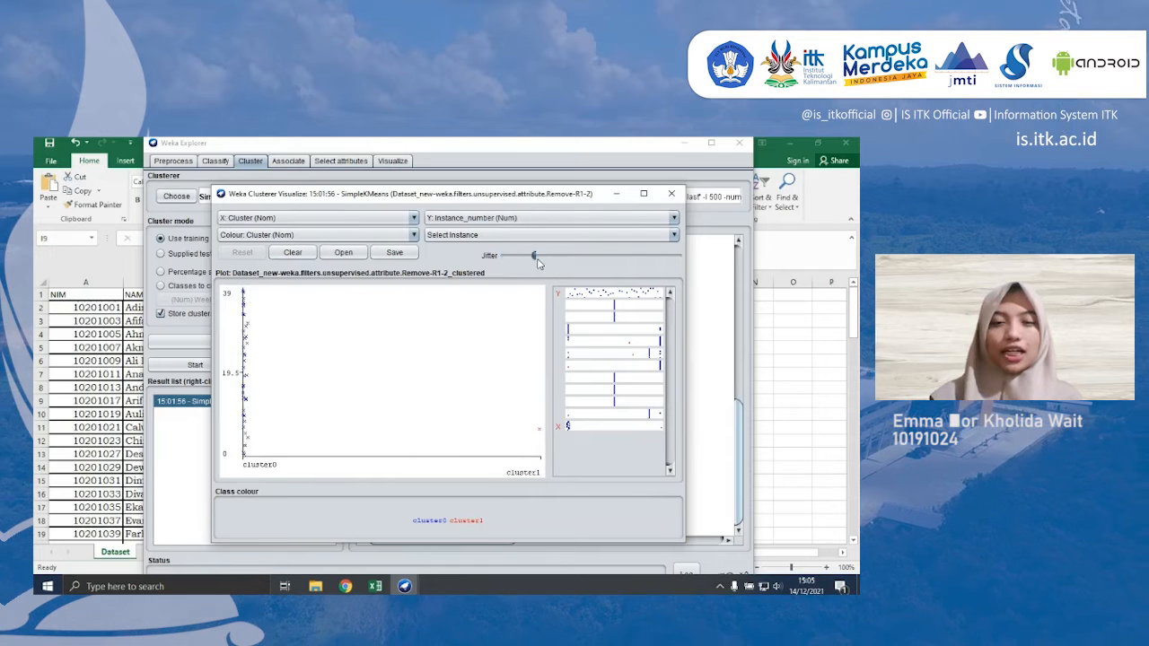
drag(570, 258, 614, 267)
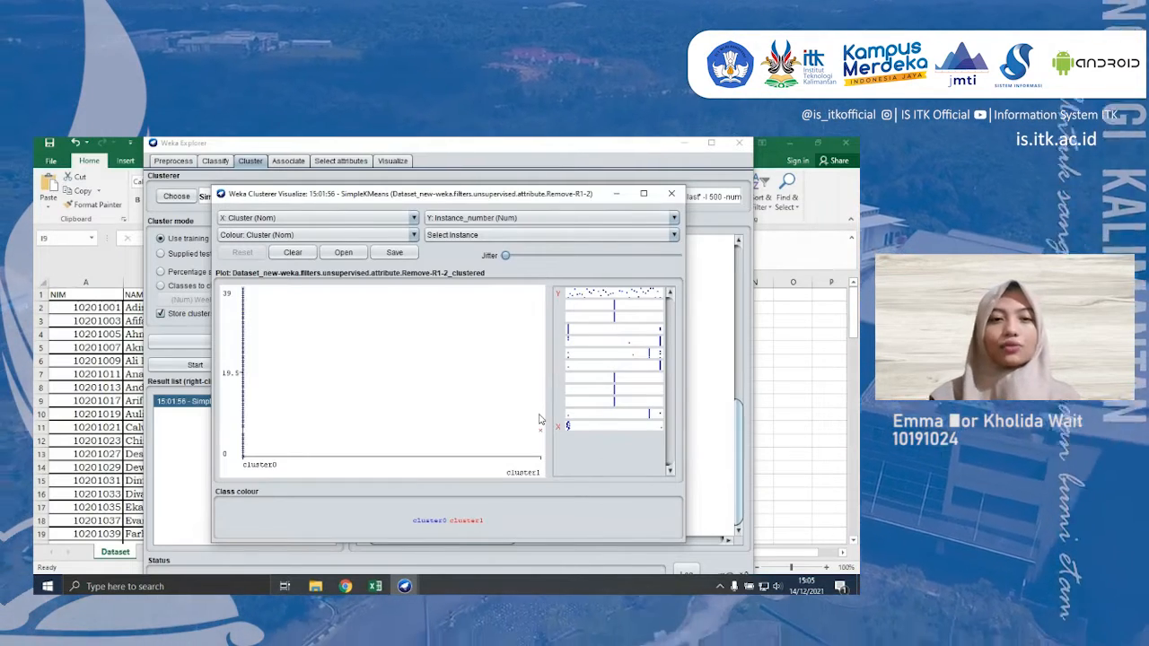
- Start saving the clustered data and browse to the folder D:\Kuliah\Akademik\Semester5\Penggalian Data
click(394, 253)
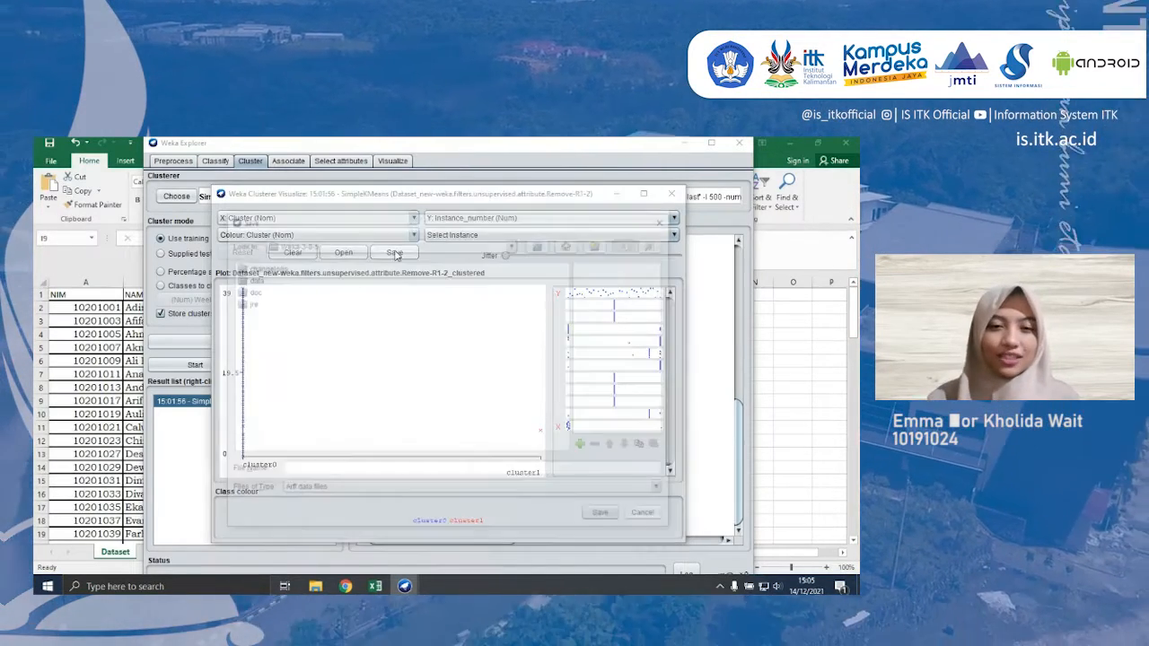
key(Escape)
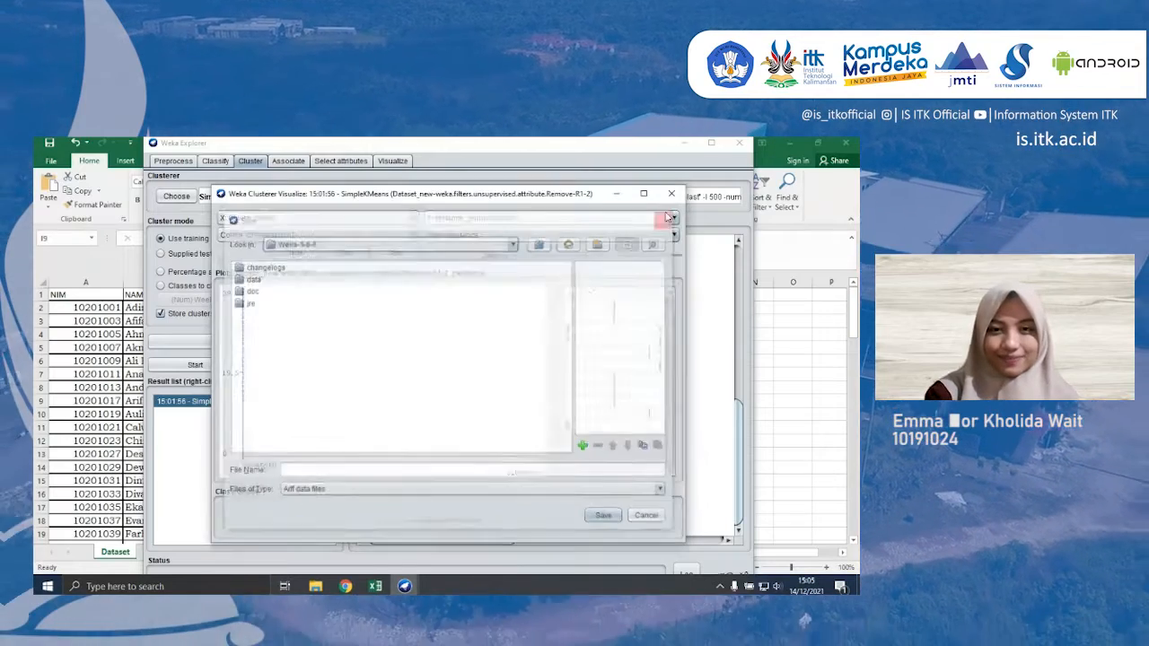
click(401, 256)
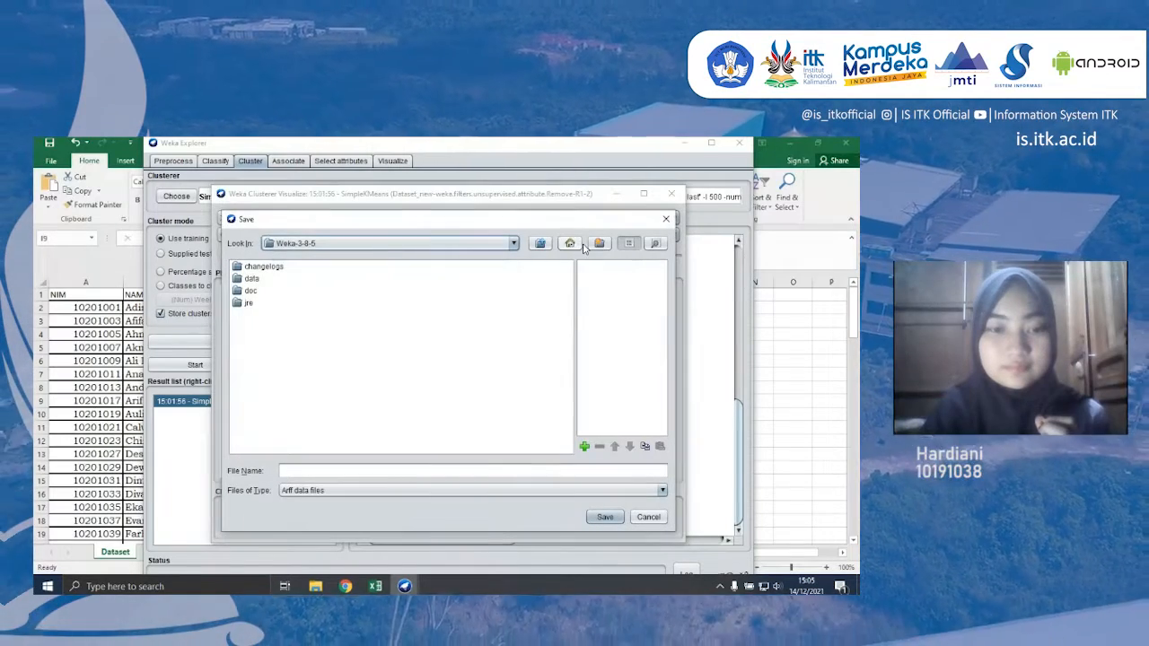
click(570, 244)
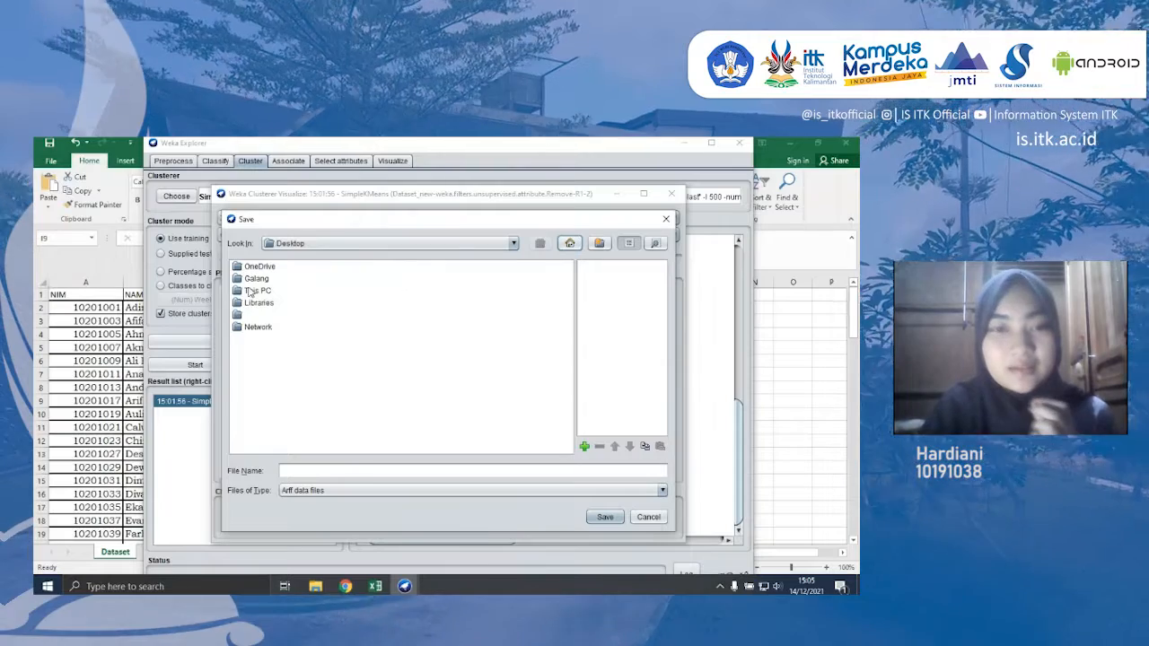
double_click(258, 291)
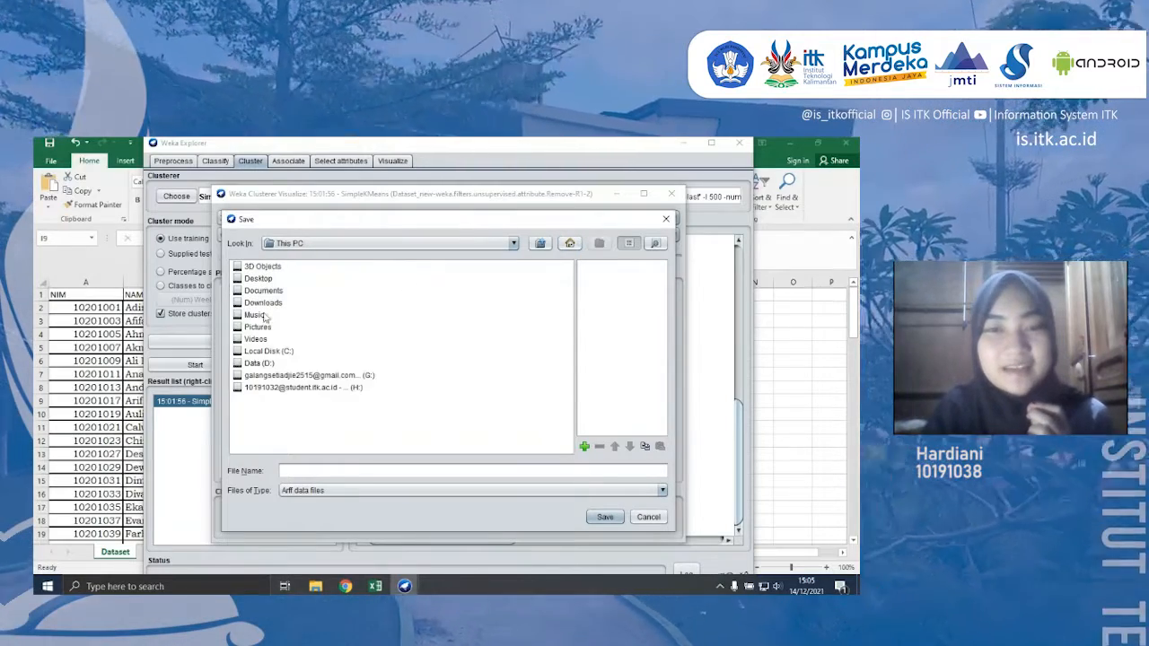
double_click(266, 363)
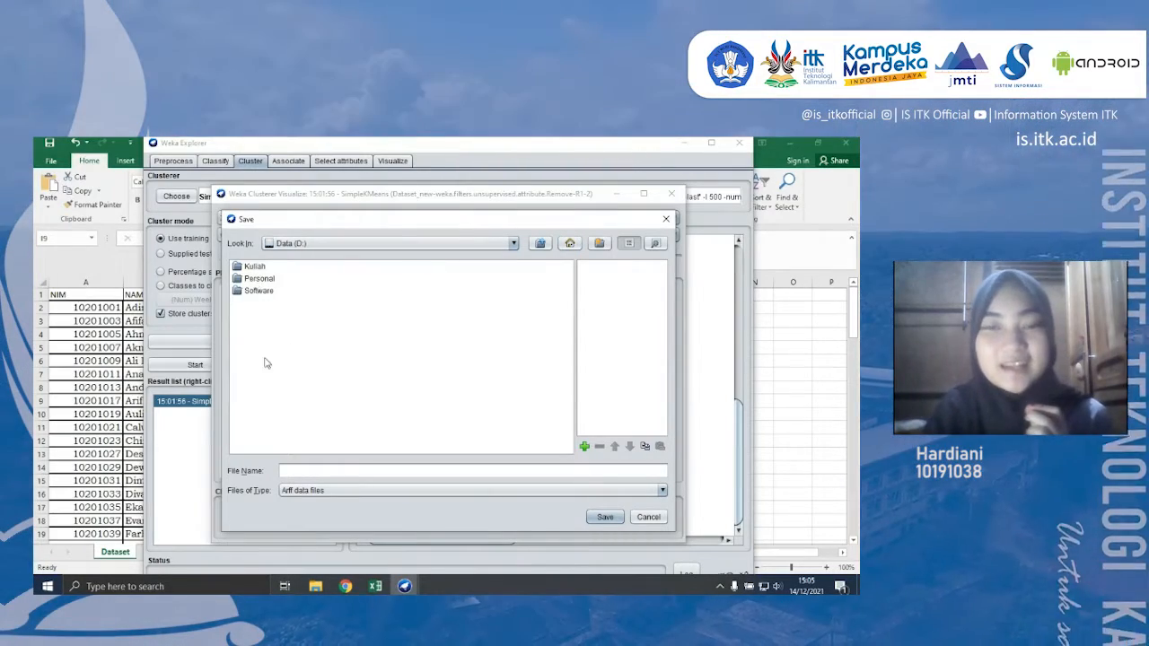
double_click(254, 266)
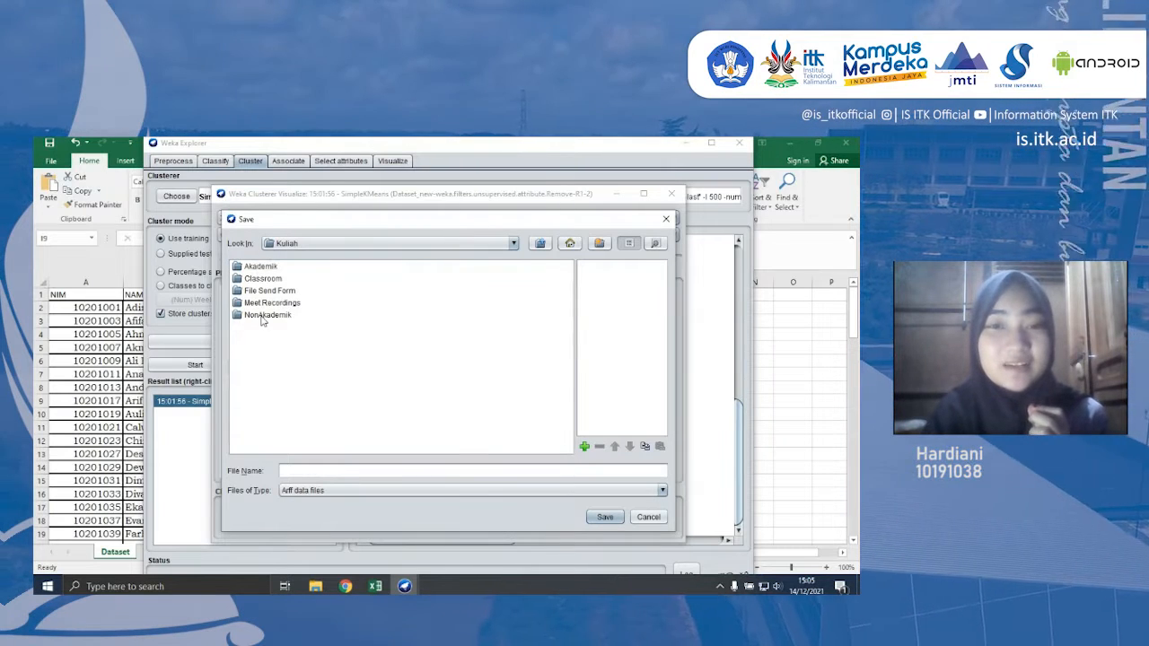
double_click(260, 267)
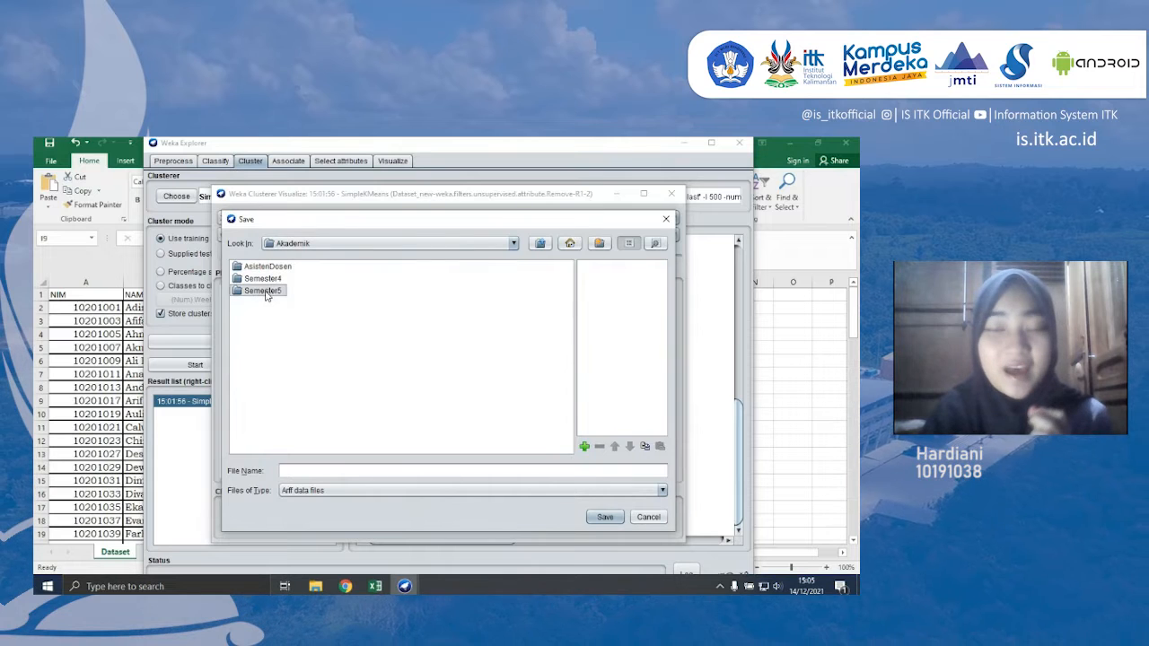
double_click(263, 292)
double_click(271, 340)
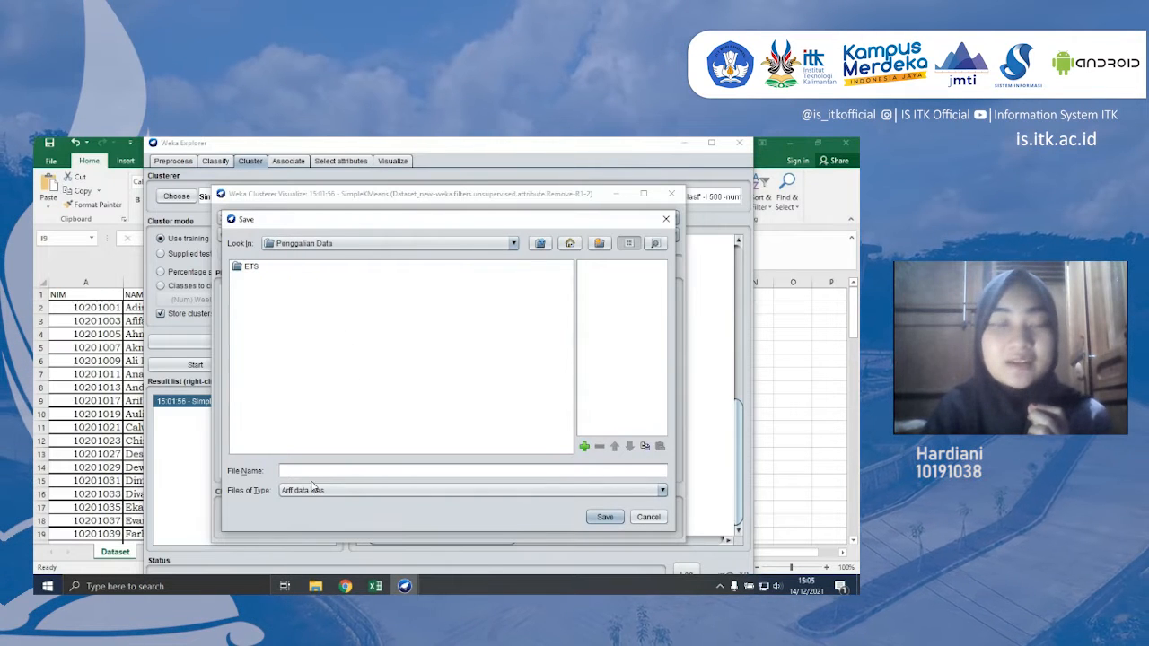
- Save the clustered data as an ARFF file named dataset_hasil
click(334, 472)
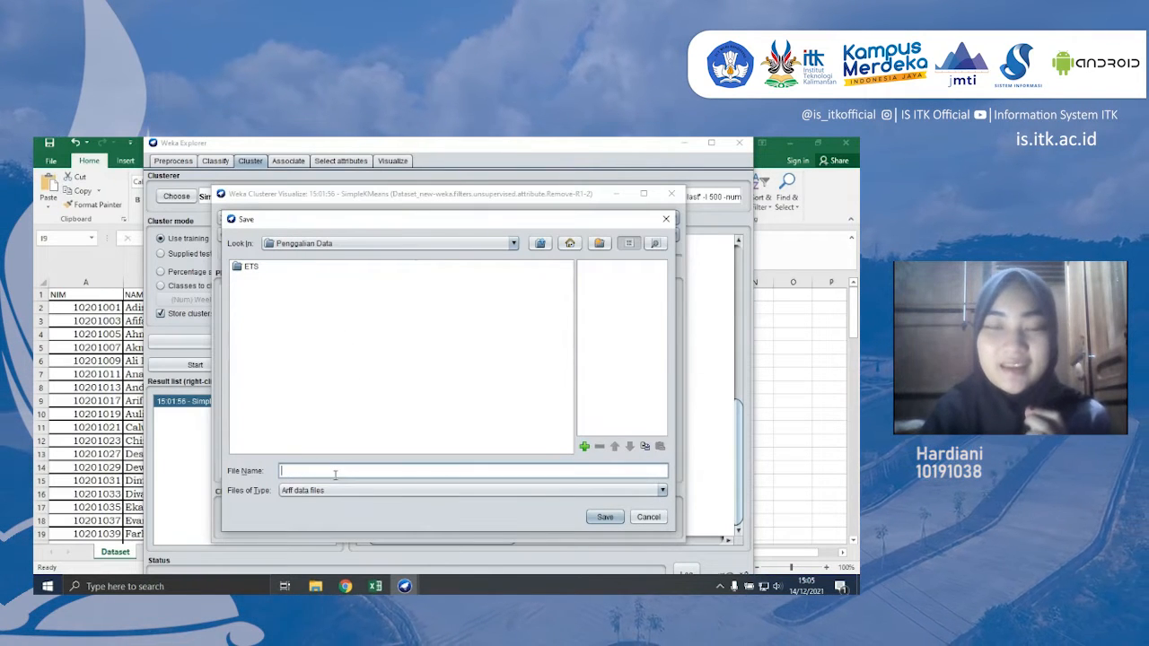
text(dataset_hasil)
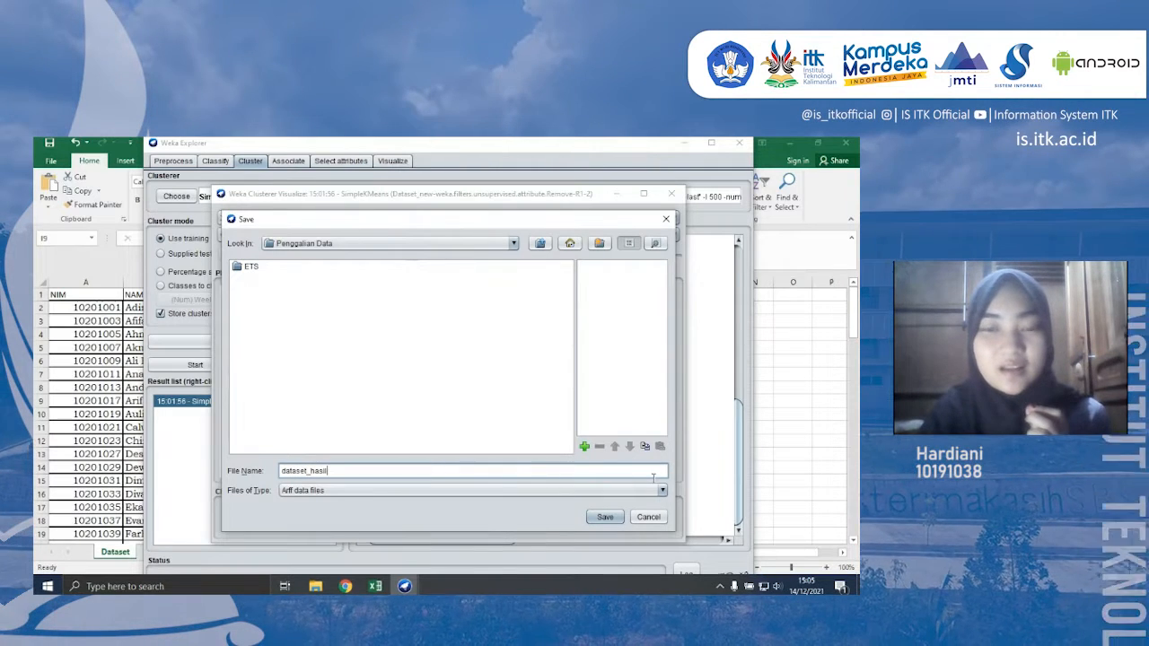
click(615, 516)
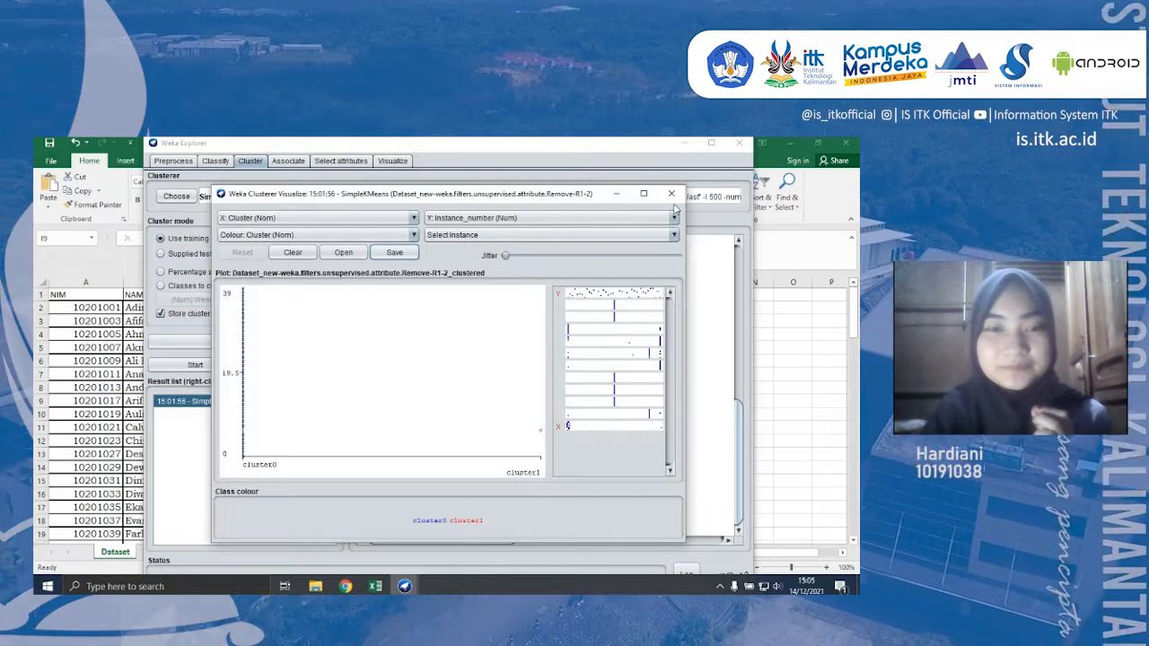
- Close the cluster visualization and the Weka Explorer window
click(671, 194)
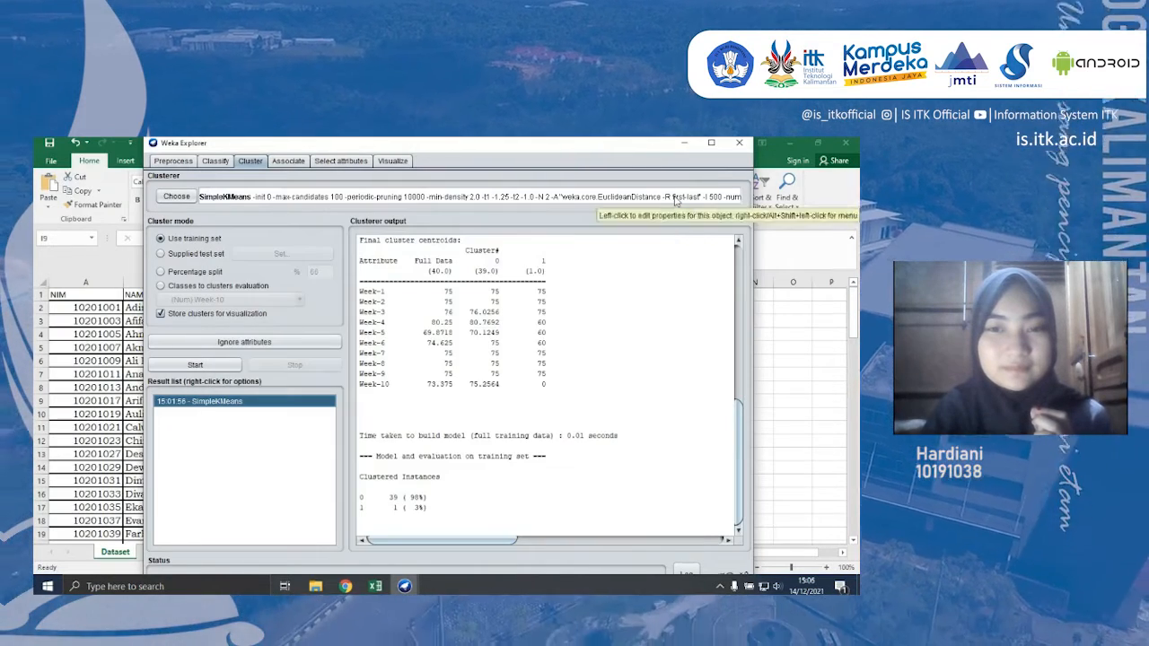
click(742, 144)
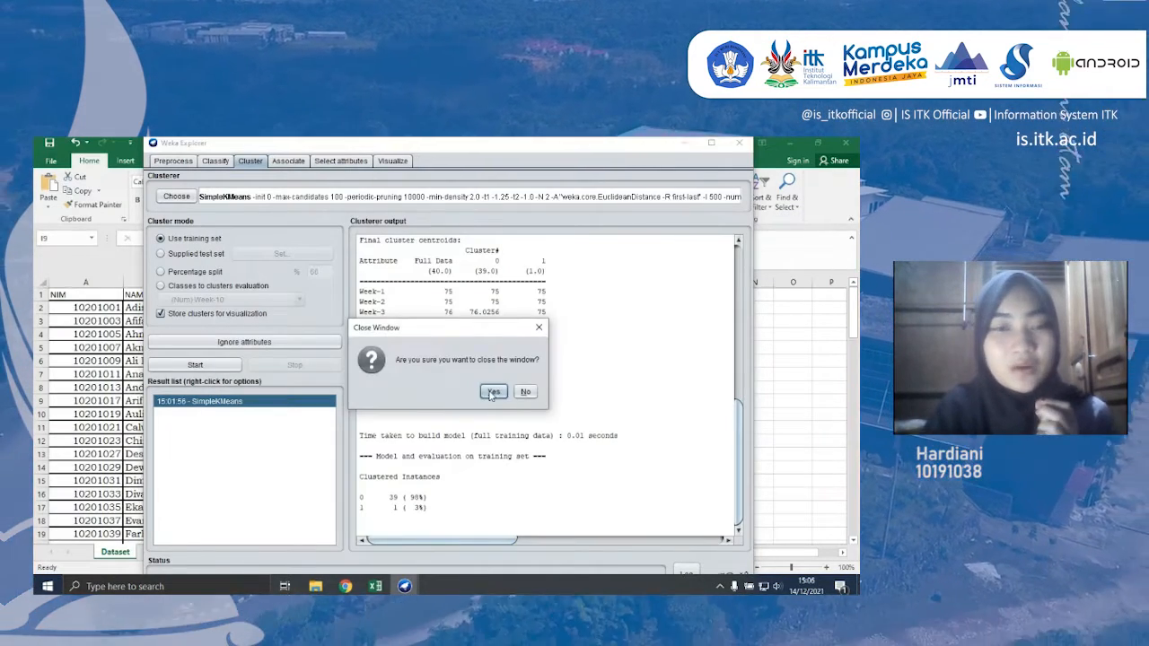
click(490, 396)
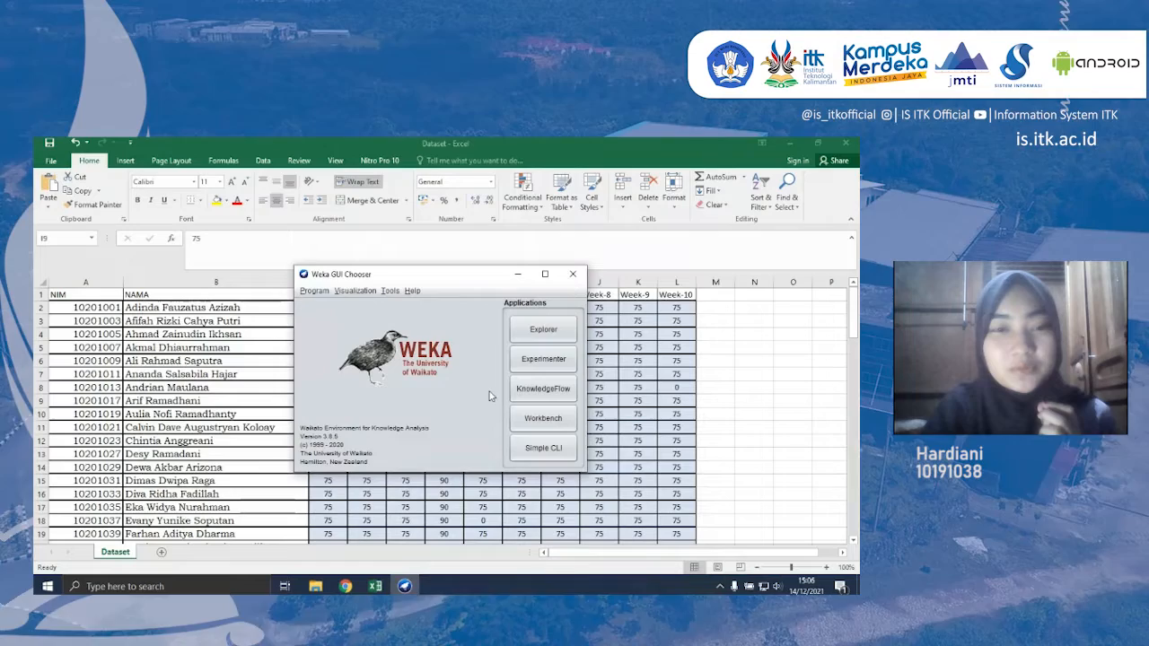
- Open dataset_hasil.arff from D:\Kuliah\Akademik\Semester5\Penggalian Data in the ArffViewer
click(388, 292)
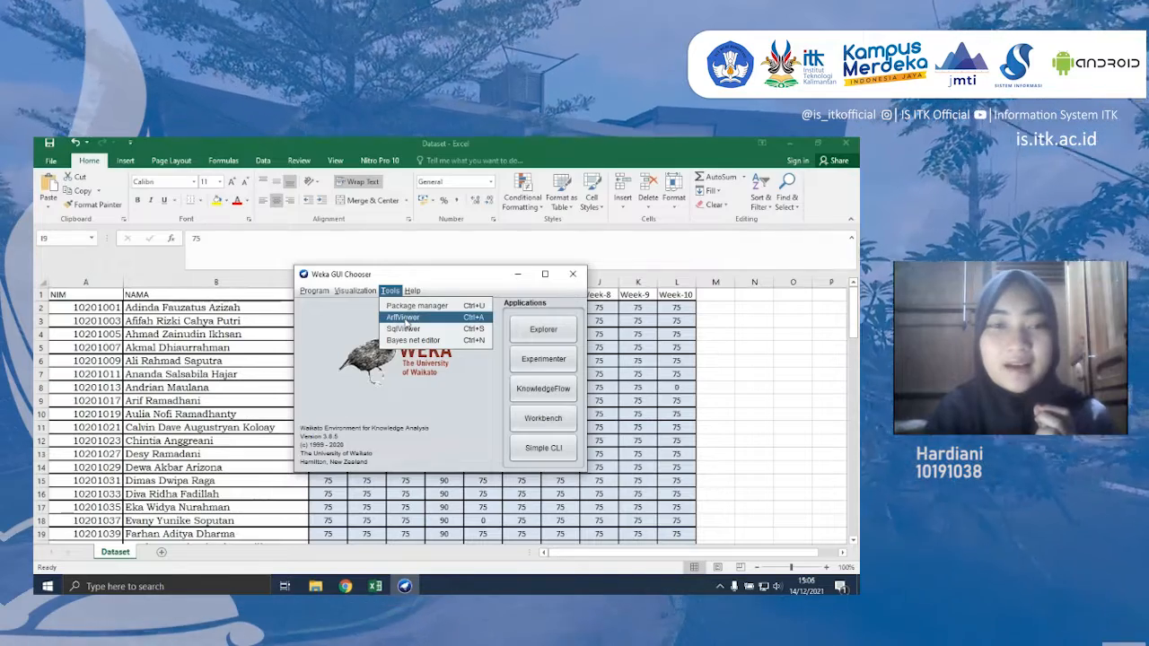
click(404, 319)
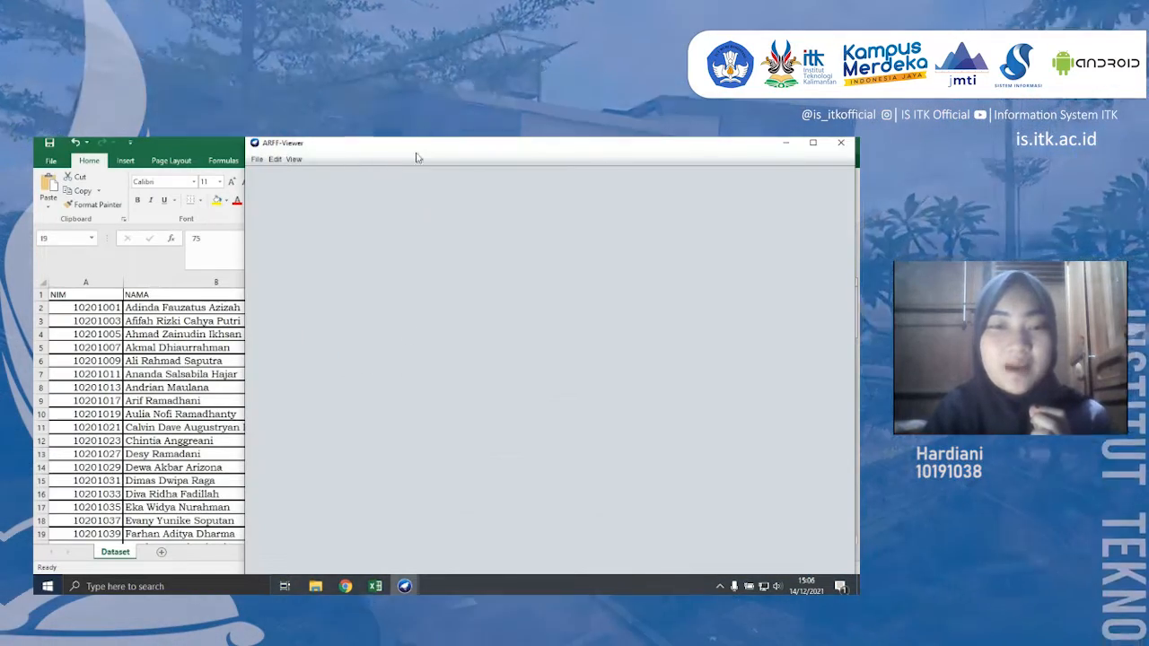
drag(341, 146, 252, 147)
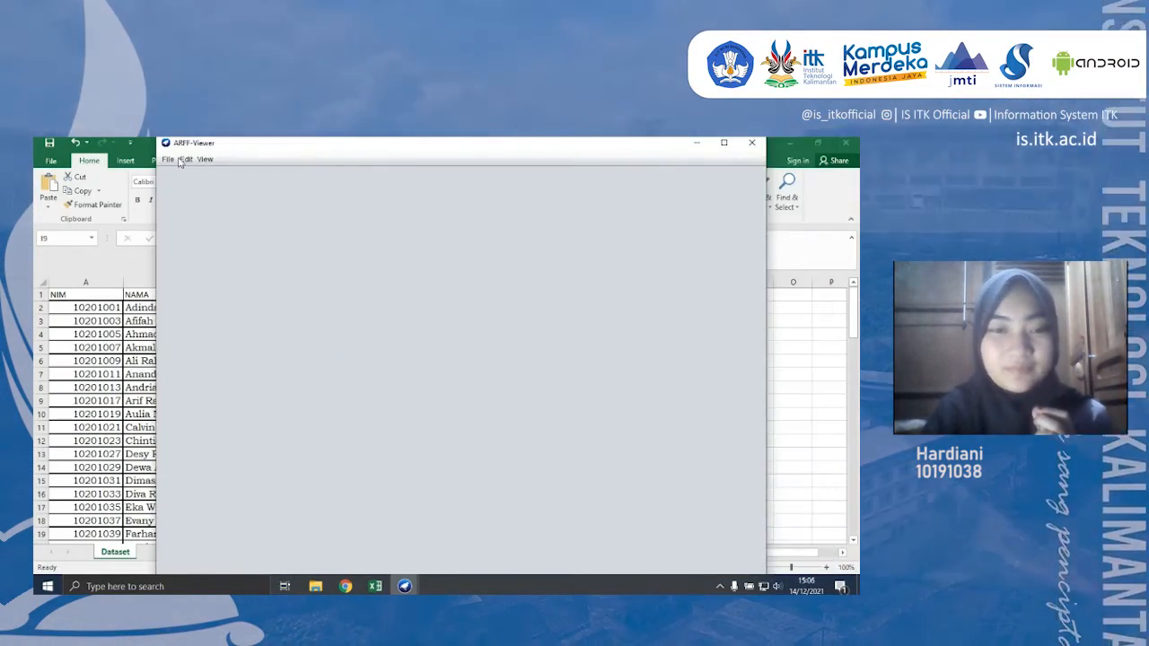
click(167, 160)
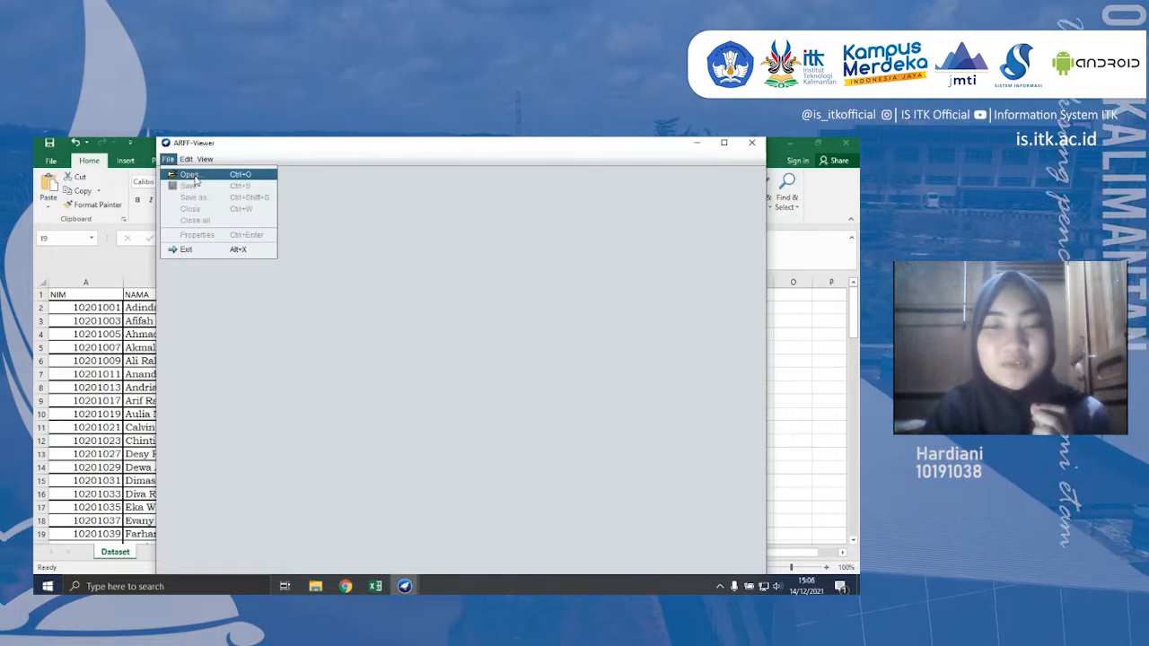
click(190, 175)
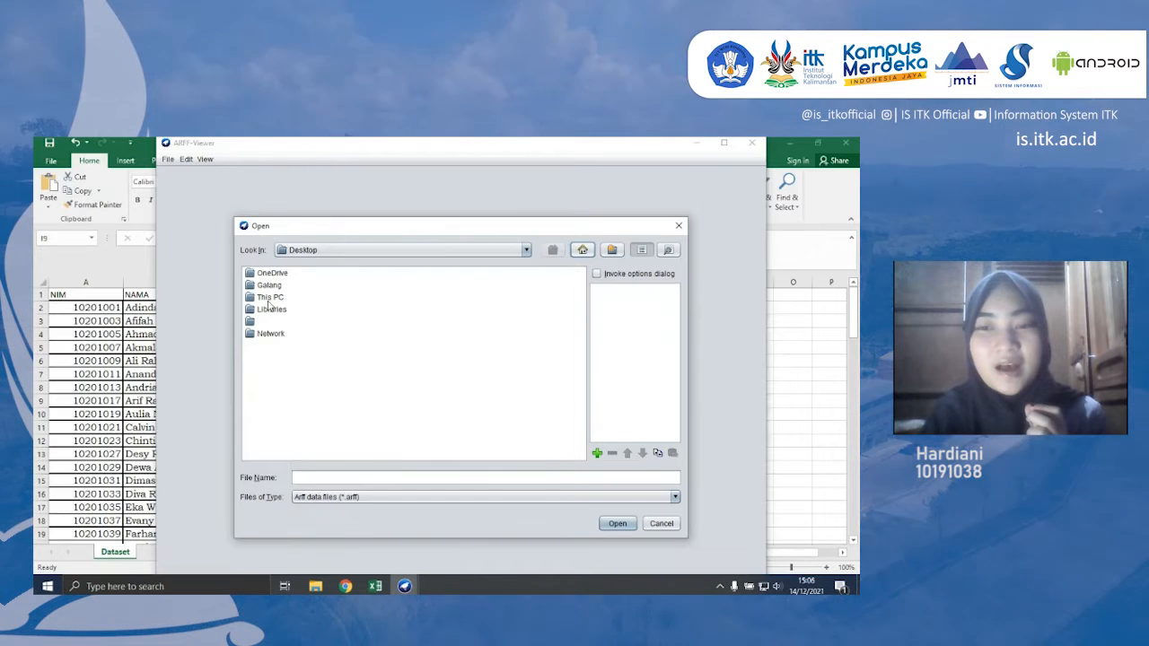
double_click(266, 299)
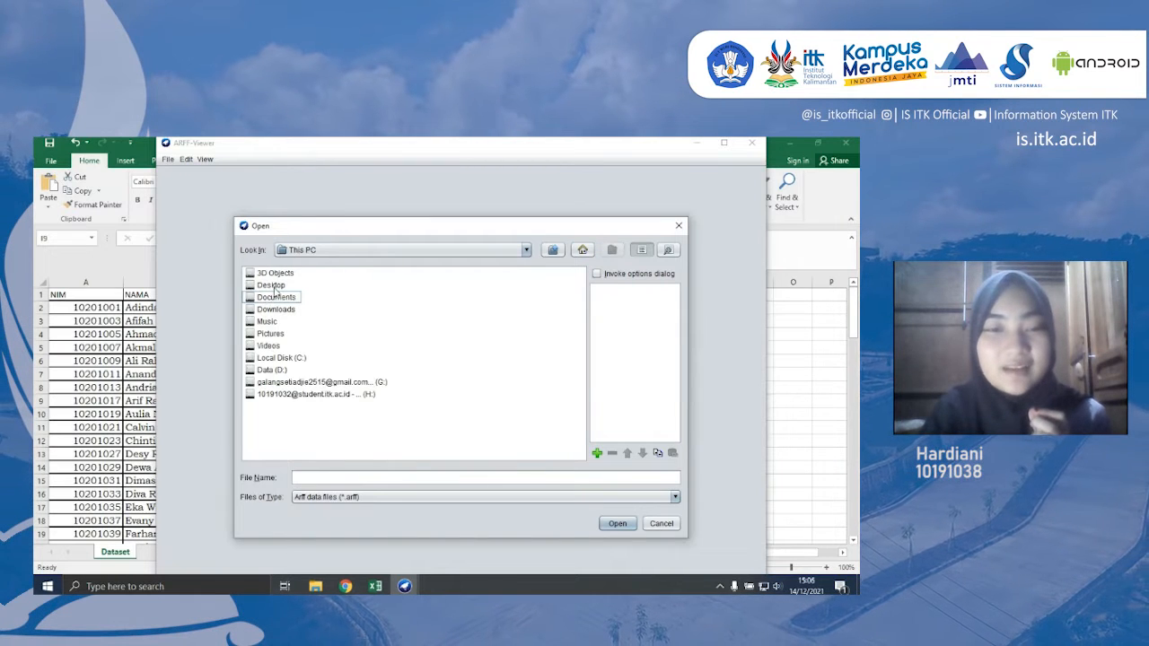
double_click(271, 370)
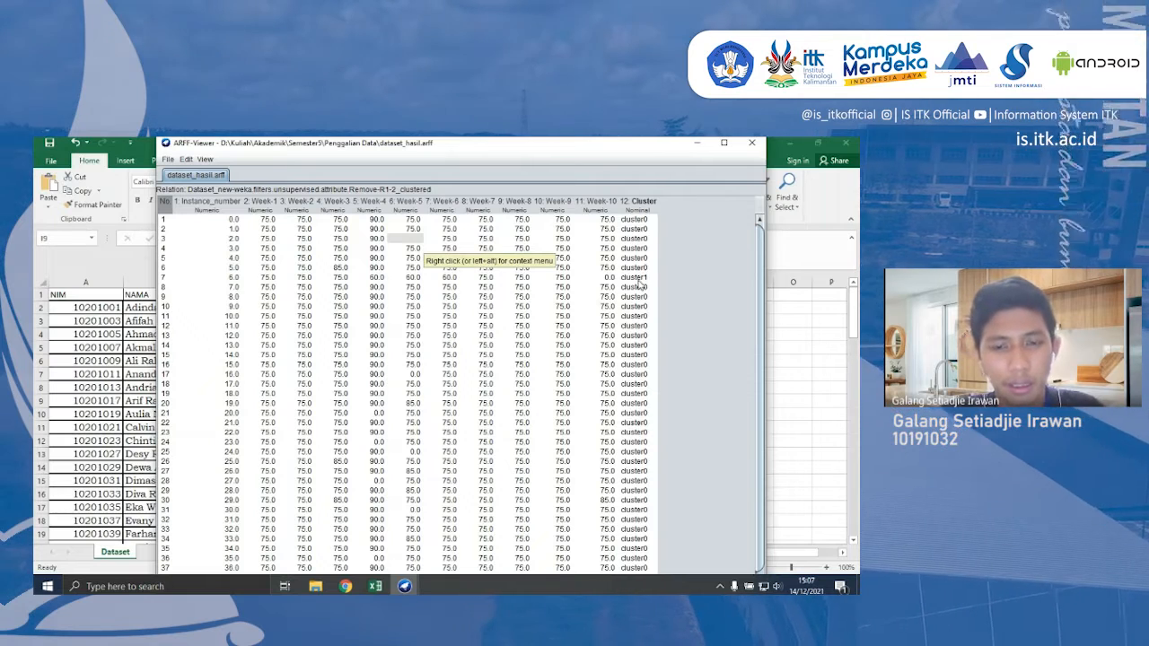
- Examine the weekly scores and the cluster assigned to each instance in the dataset_hasil.arff table
scroll(502, 396, down, 1)
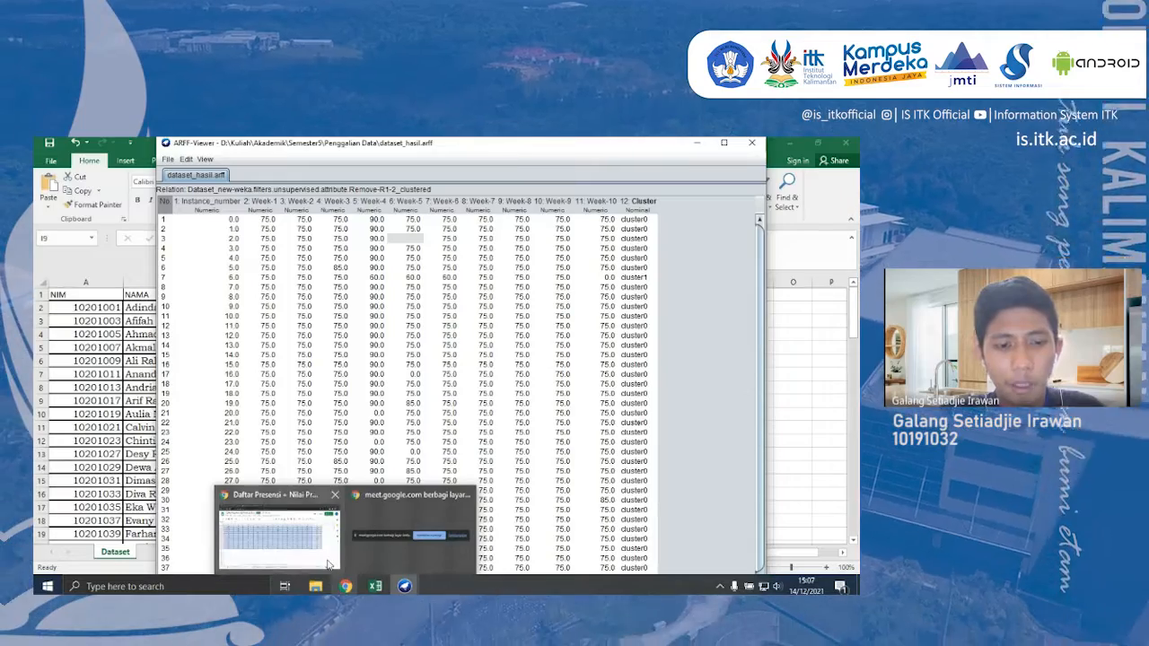
mouse_move(377, 545)
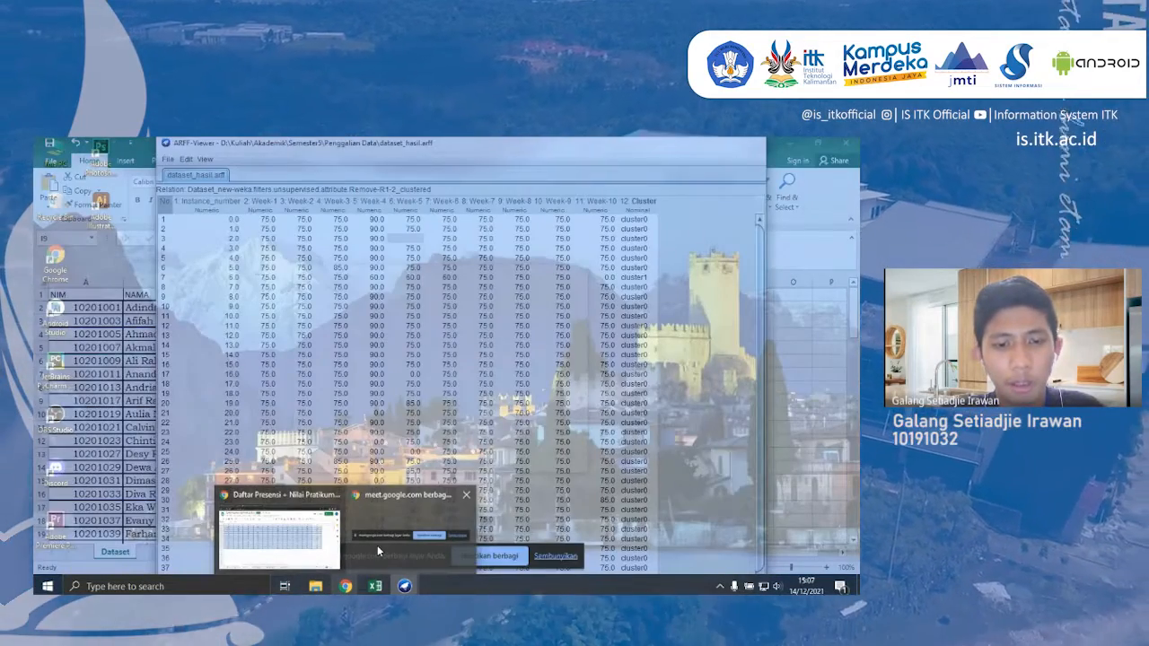